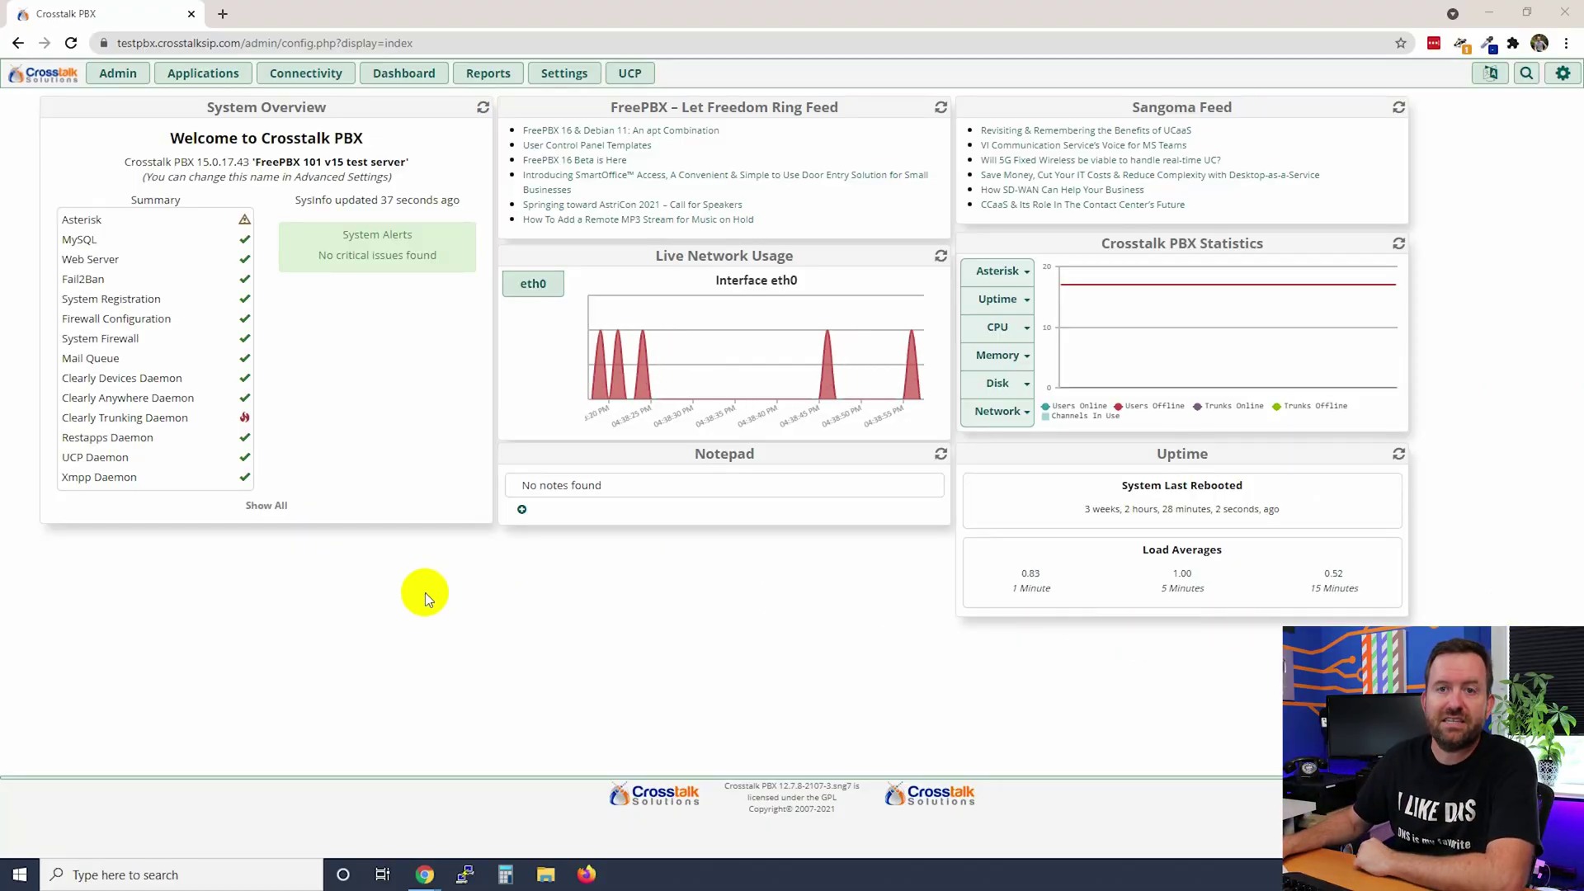
Step: Open User Management from the Admin menu to list the six users and their linked extensions
{"action": "left_click", "coordinate": [118, 72]}
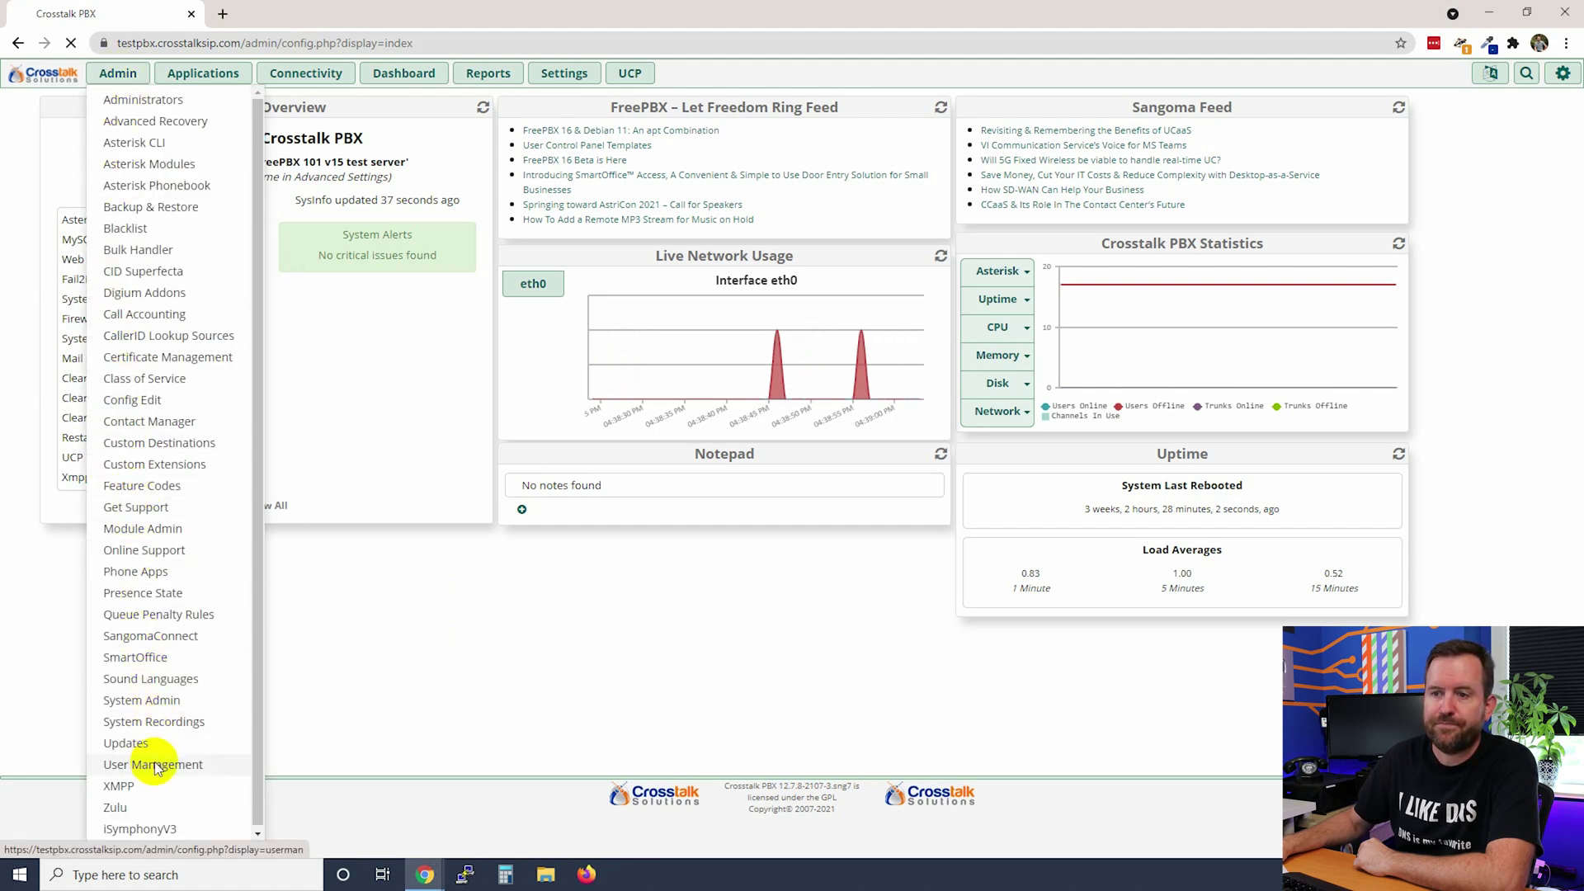
{"action": "left_click", "coordinate": [156, 767]}
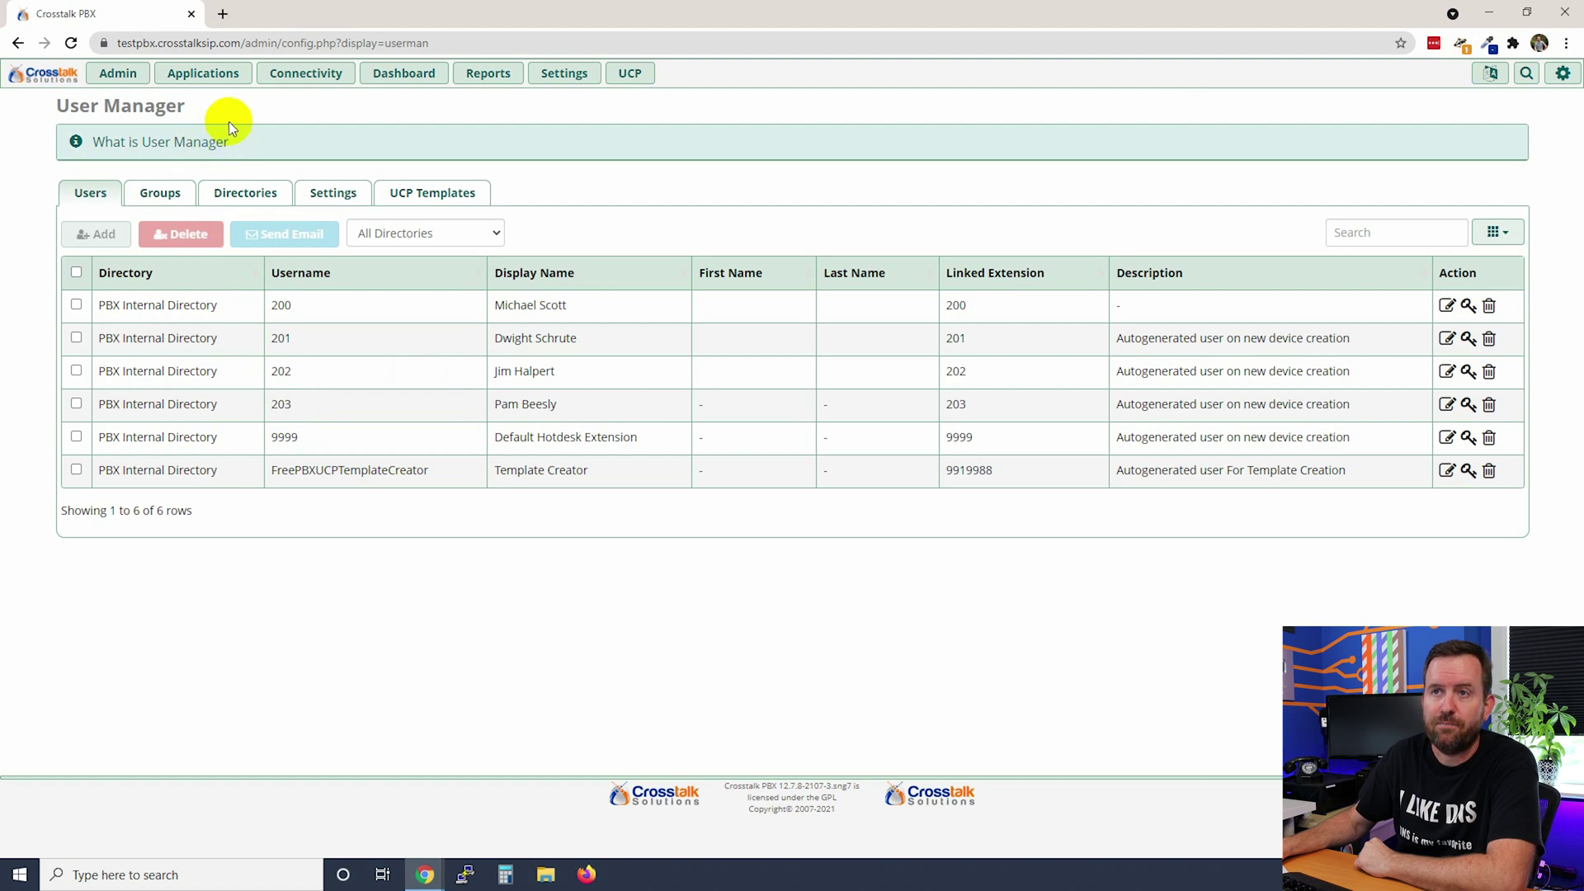
{"action": "left_click", "coordinate": [203, 73]}
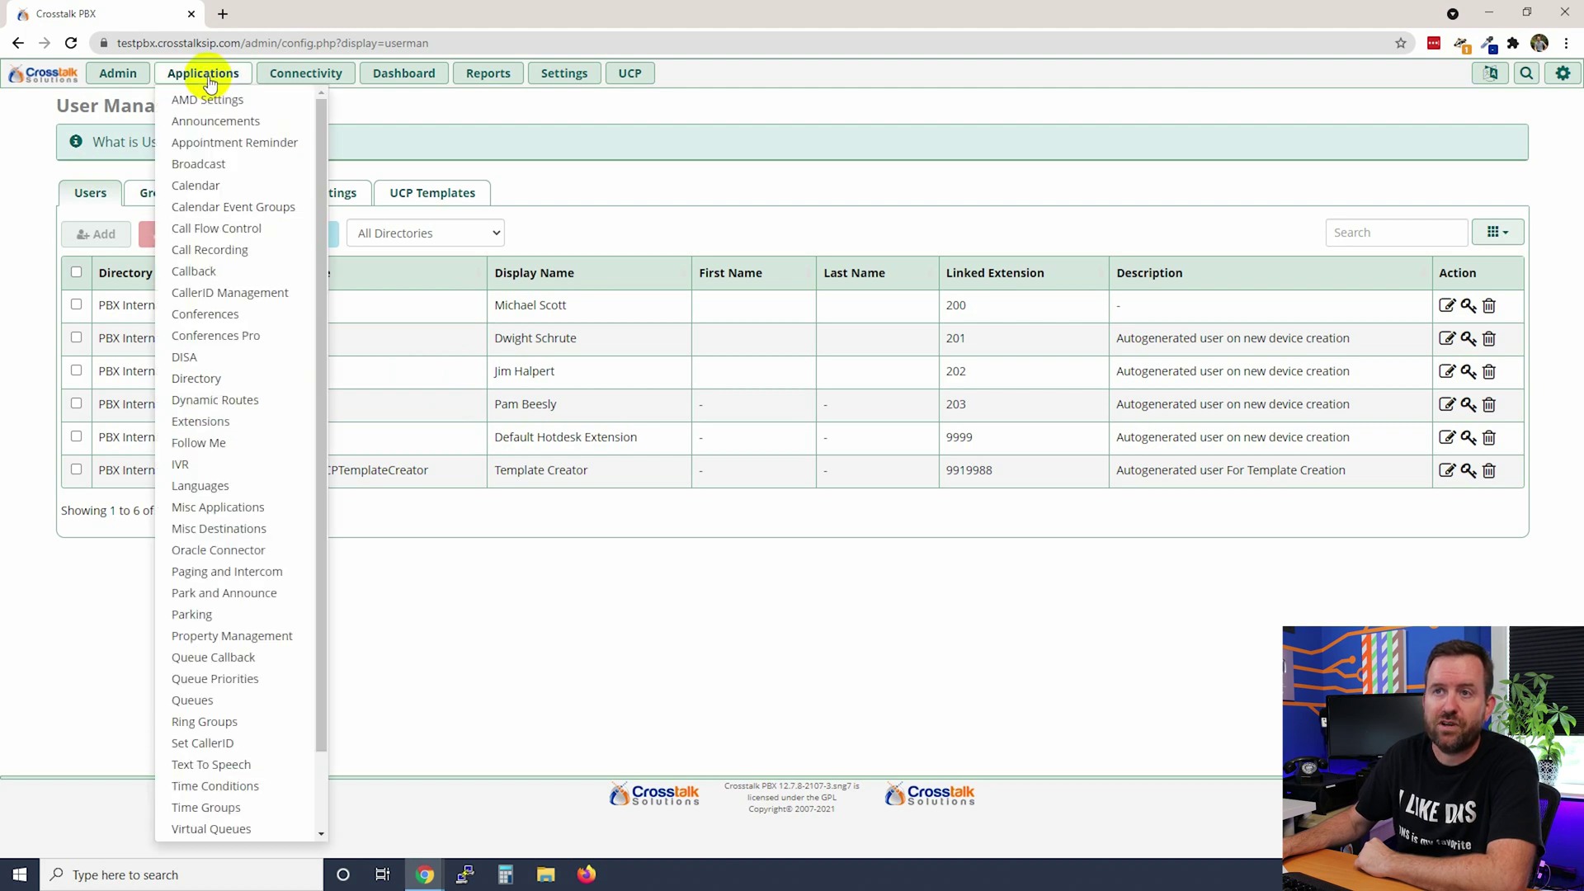
Step: Edit extension 204 to create a new linked user in the All Users group, then apply config
{"action": "left_click", "coordinate": [200, 422]}
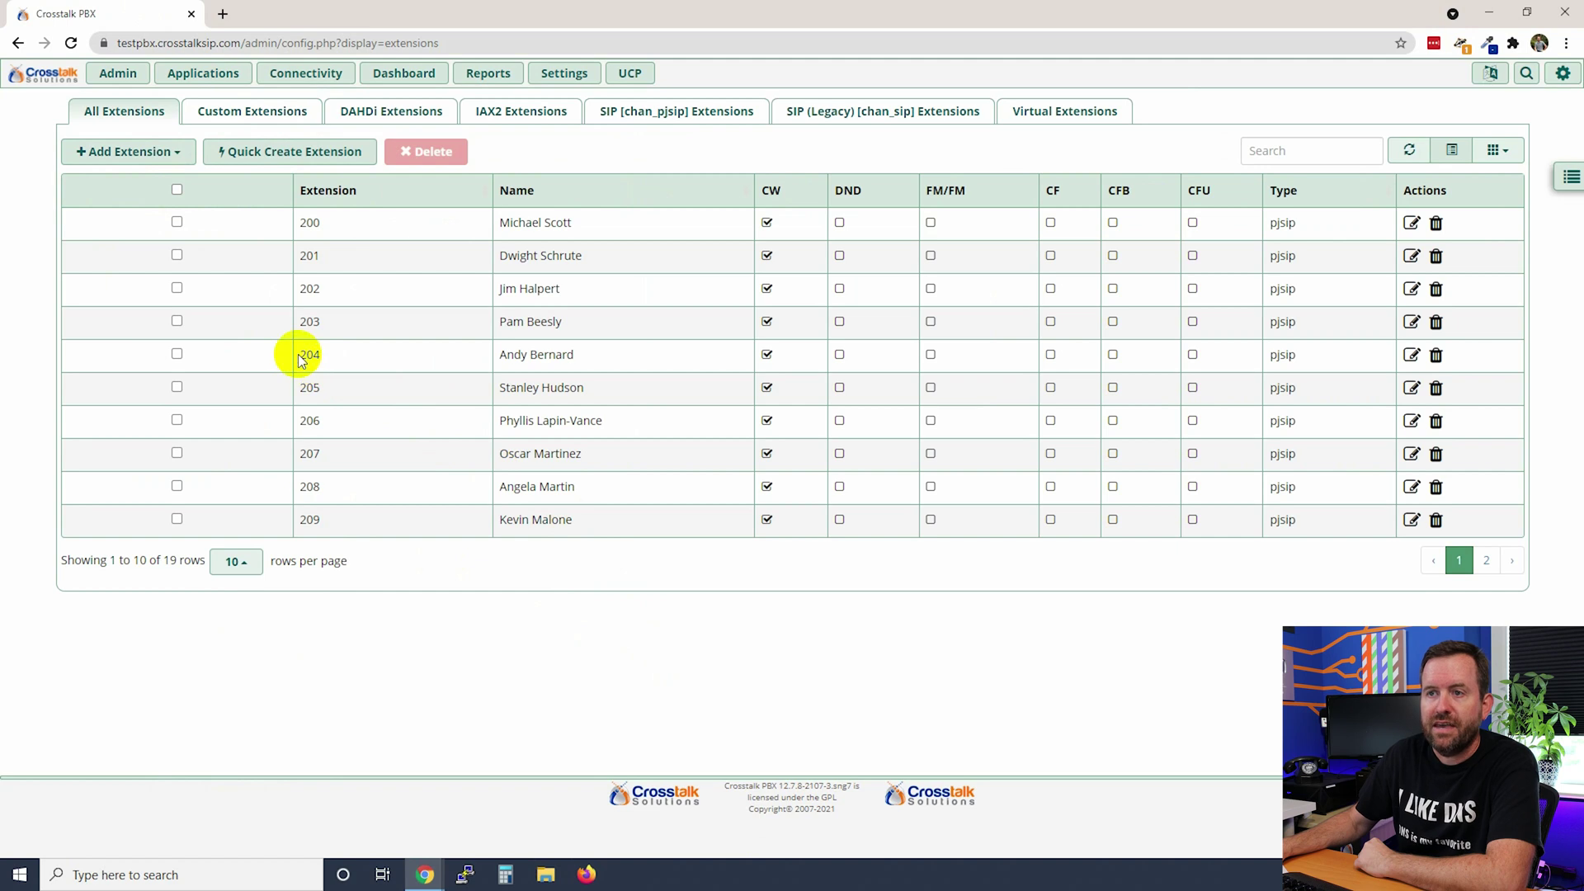
{"action": "left_click", "coordinate": [1411, 355]}
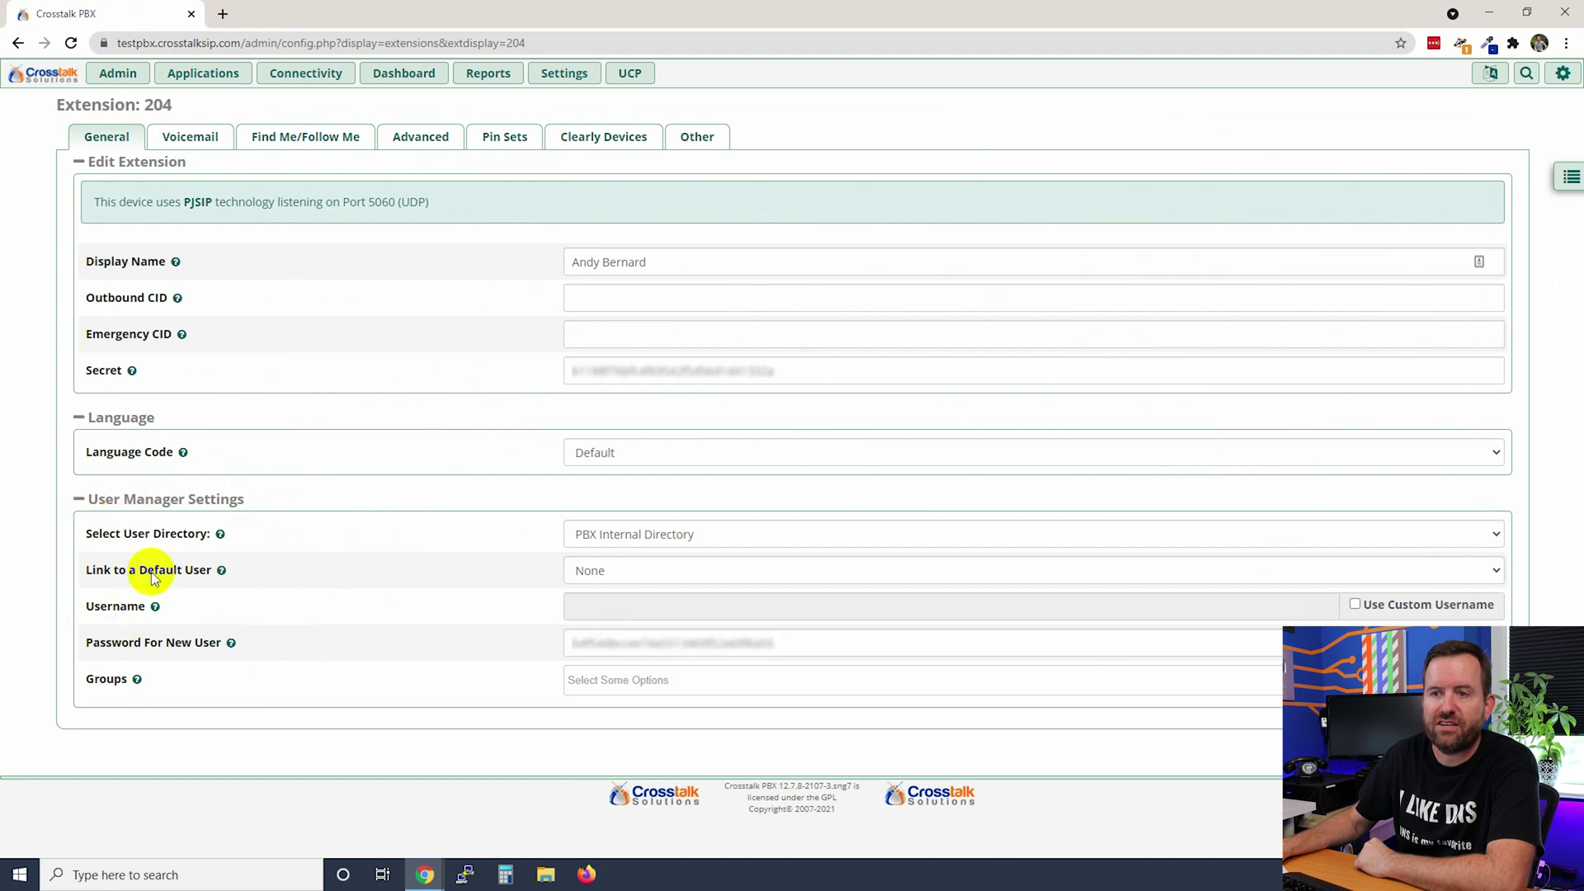
{"action": "left_click", "coordinate": [615, 573]}
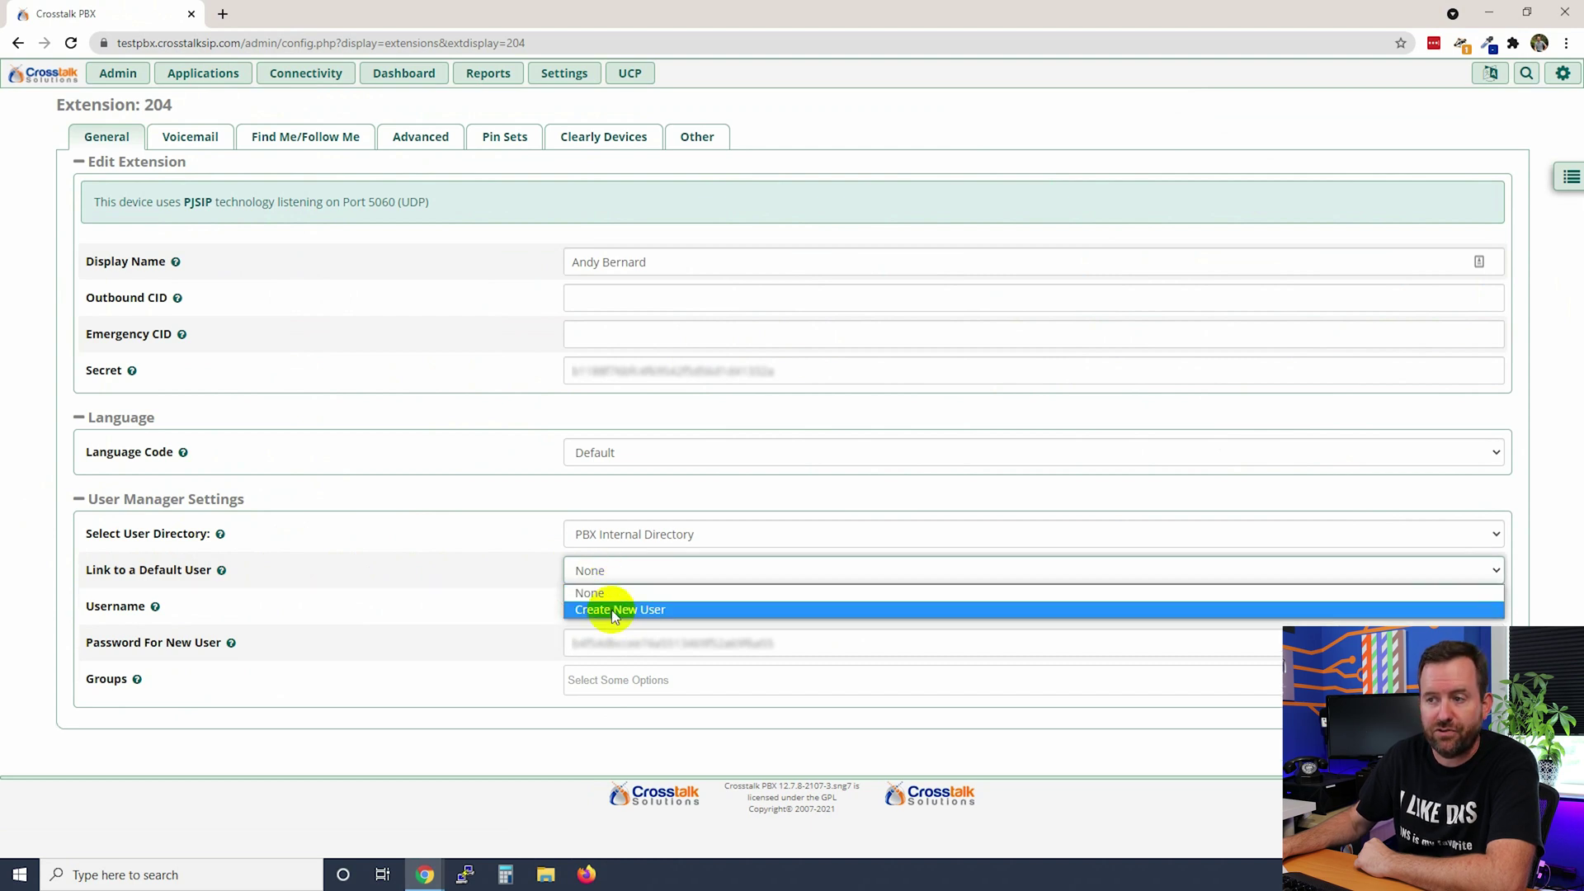
{"action": "left_click", "coordinate": [615, 611]}
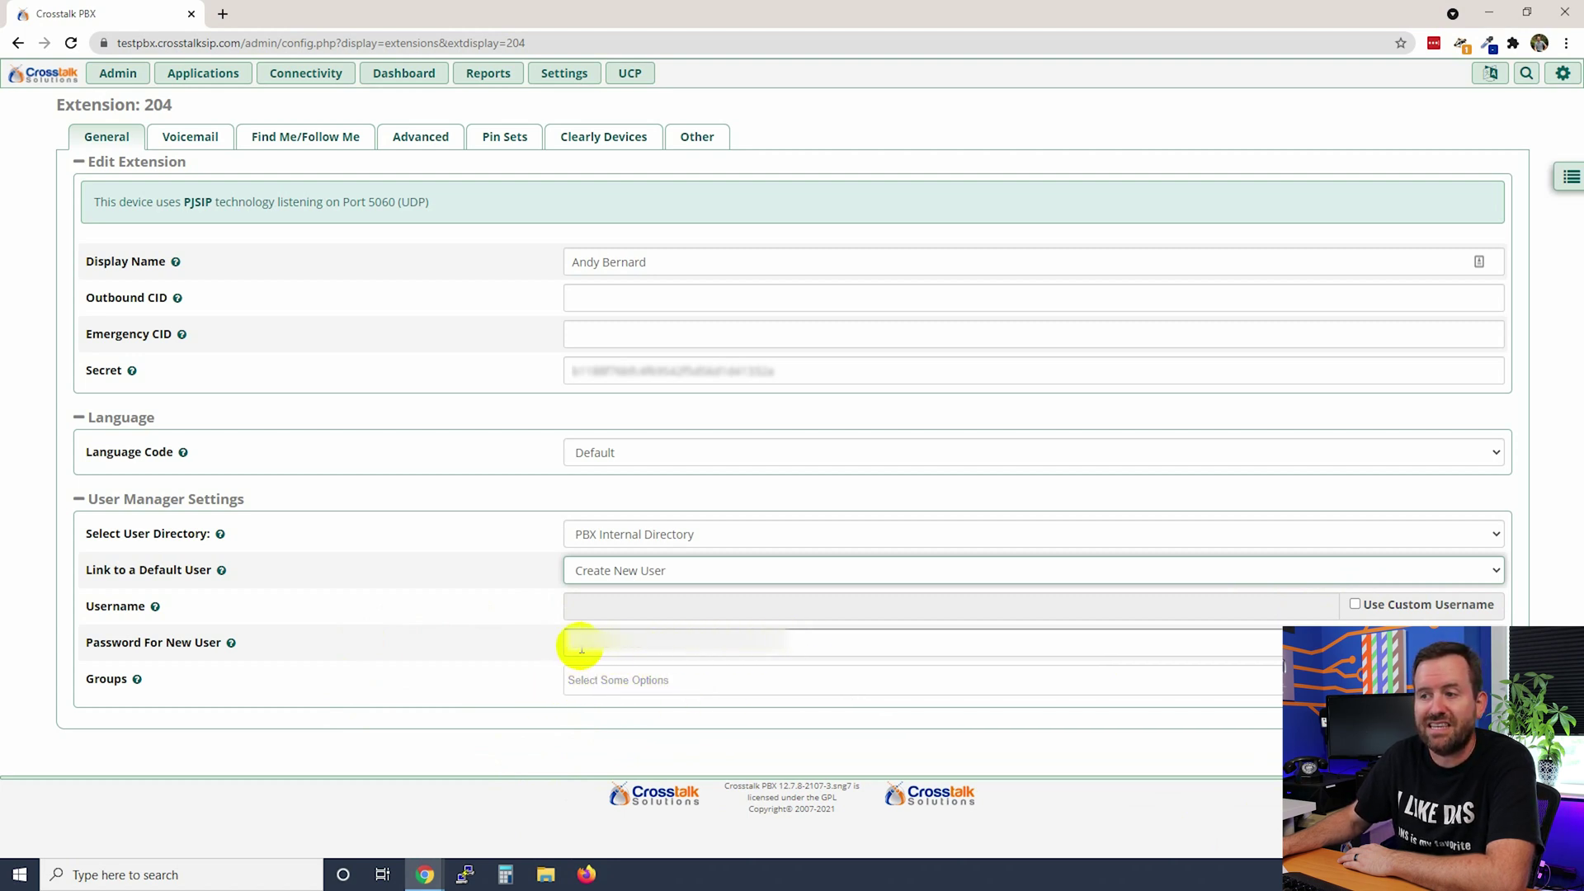
{"action": "left_click", "coordinate": [623, 682]}
{"action": "left_click", "coordinate": [591, 702]}
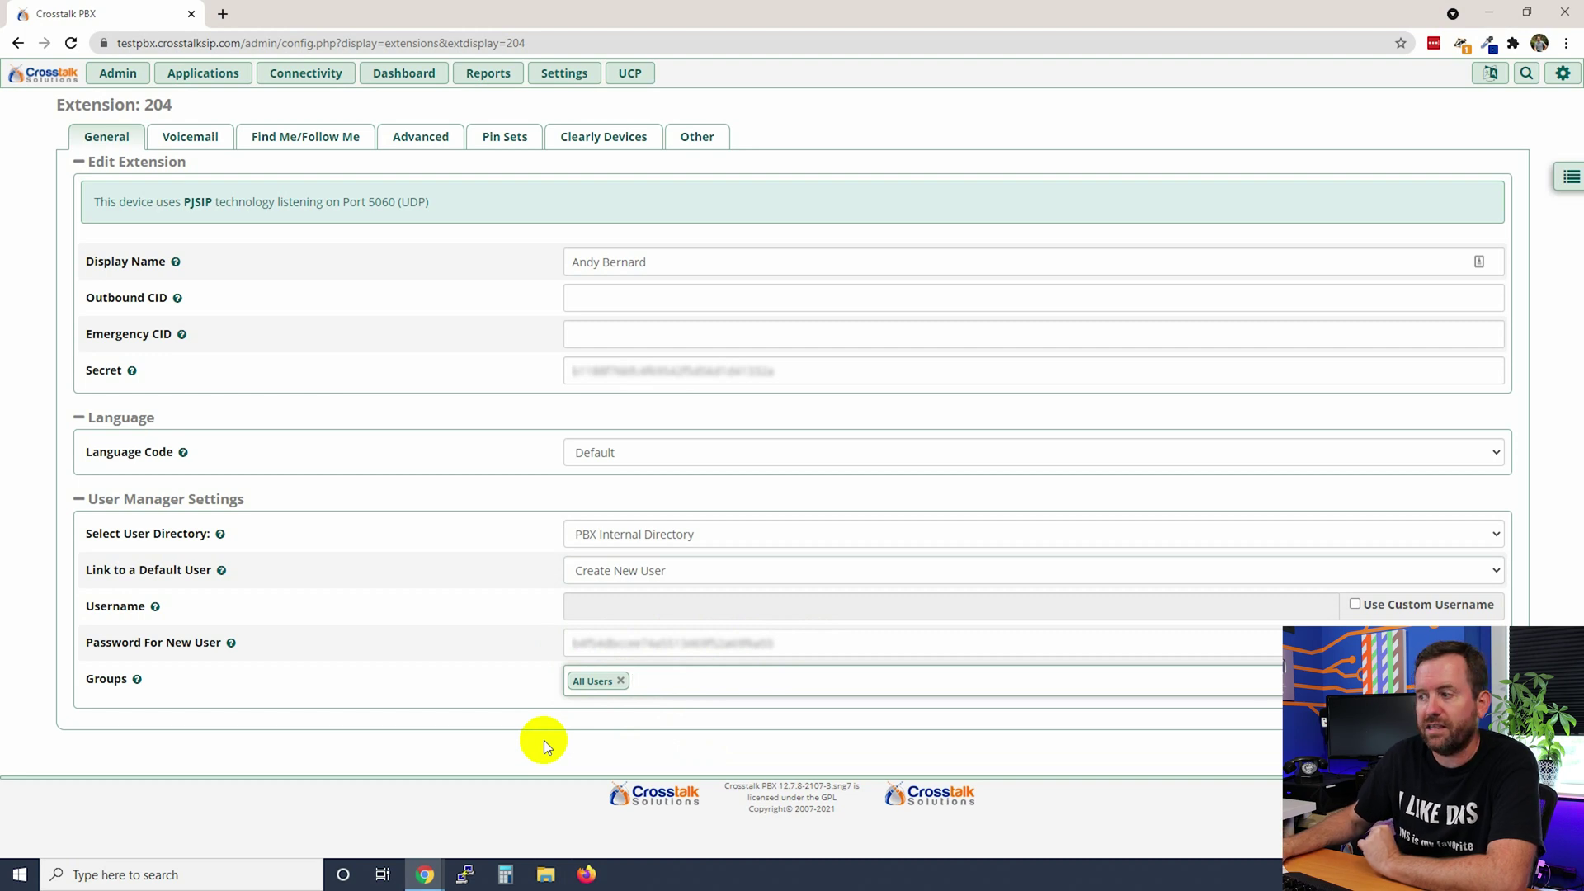
{"action": "left_click", "coordinate": [1204, 757]}
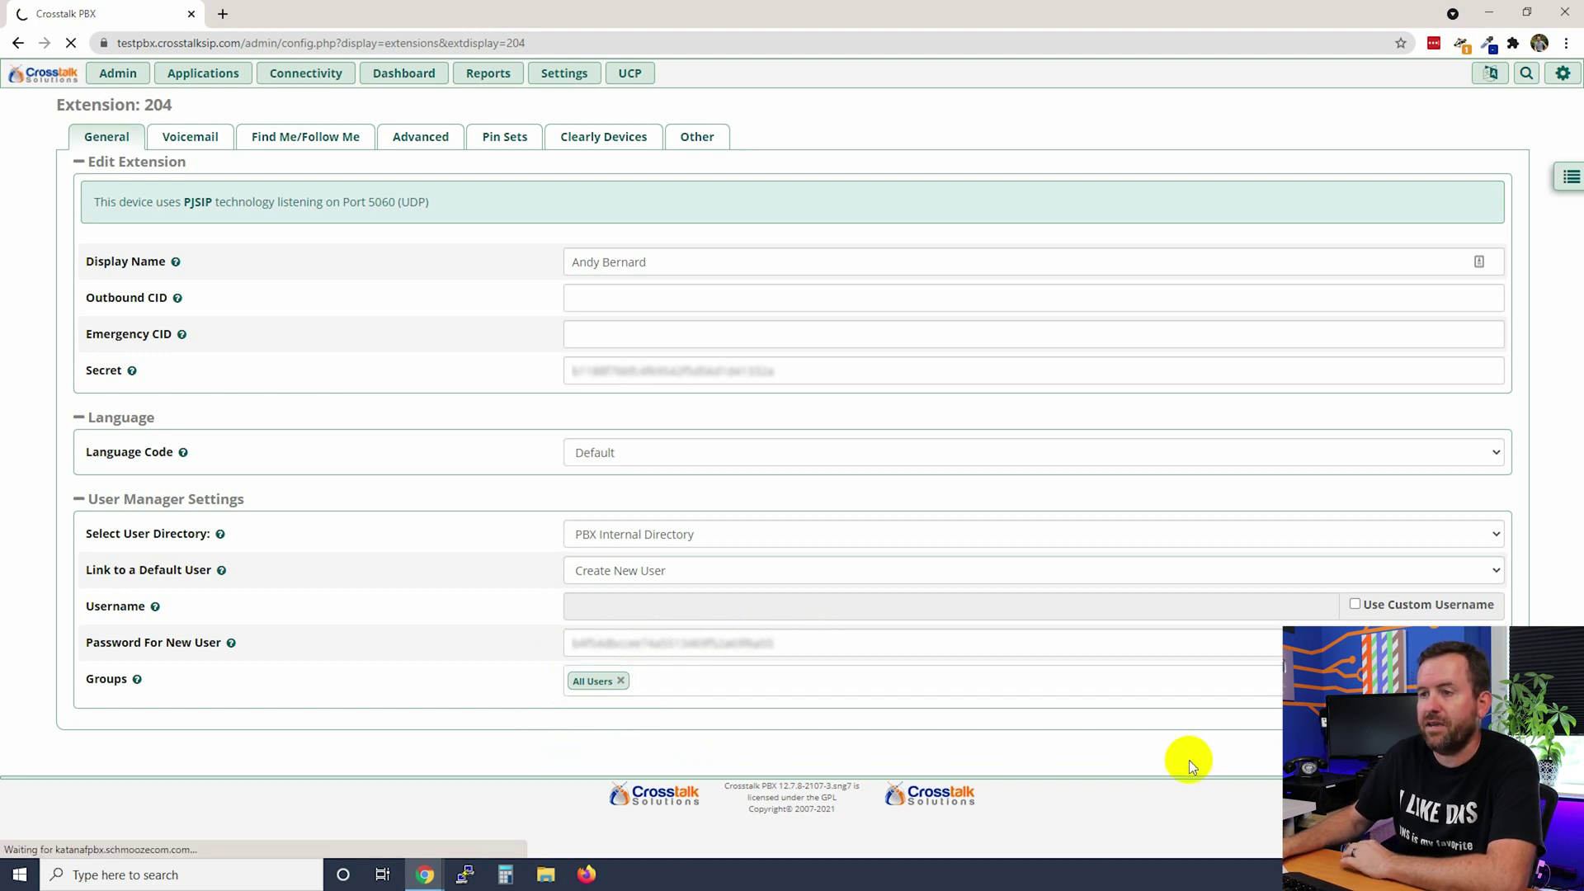
{"action": "left_click", "coordinate": [1425, 74]}
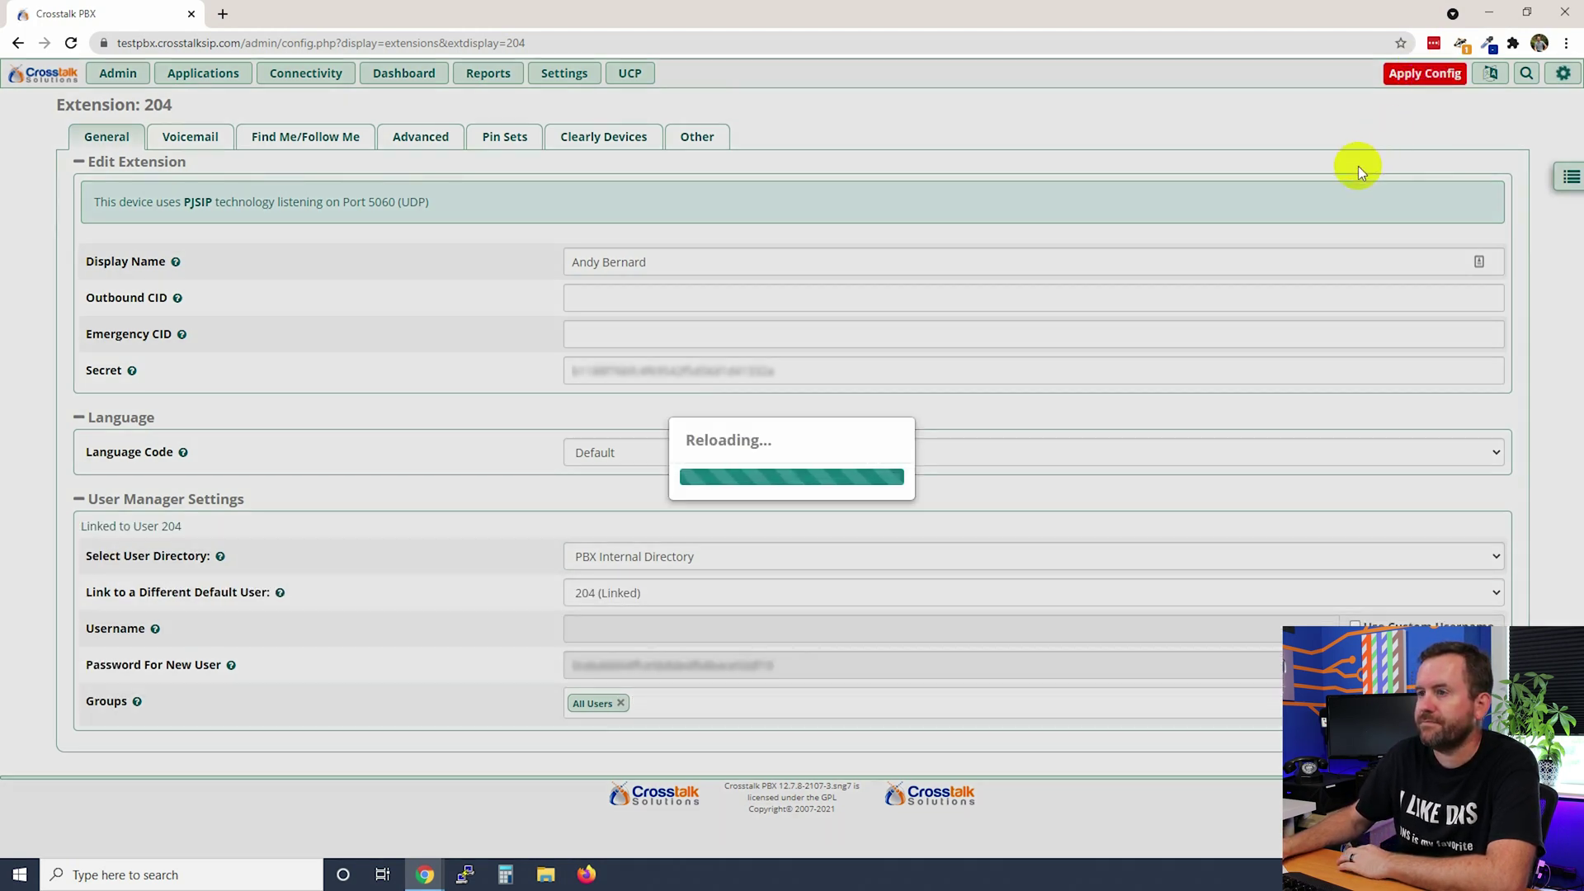
Step: Return to User Management, confirm user 204 exists, and view the Directories, Settings and UCP Templates
{"action": "mouse_move", "coordinate": [116, 73]}
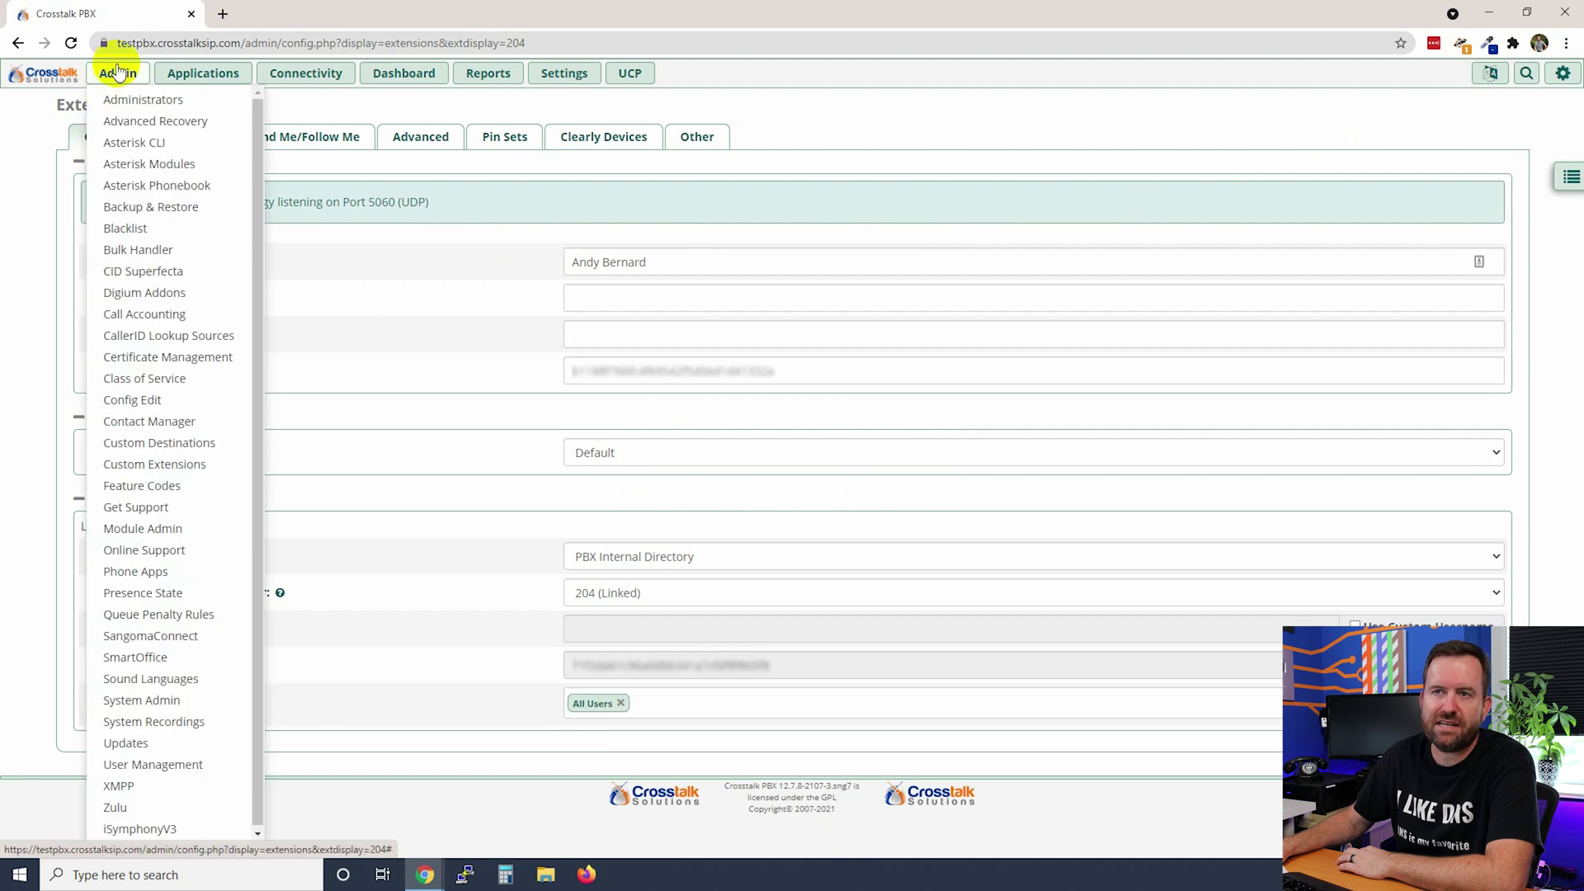
{"action": "left_click", "coordinate": [169, 762]}
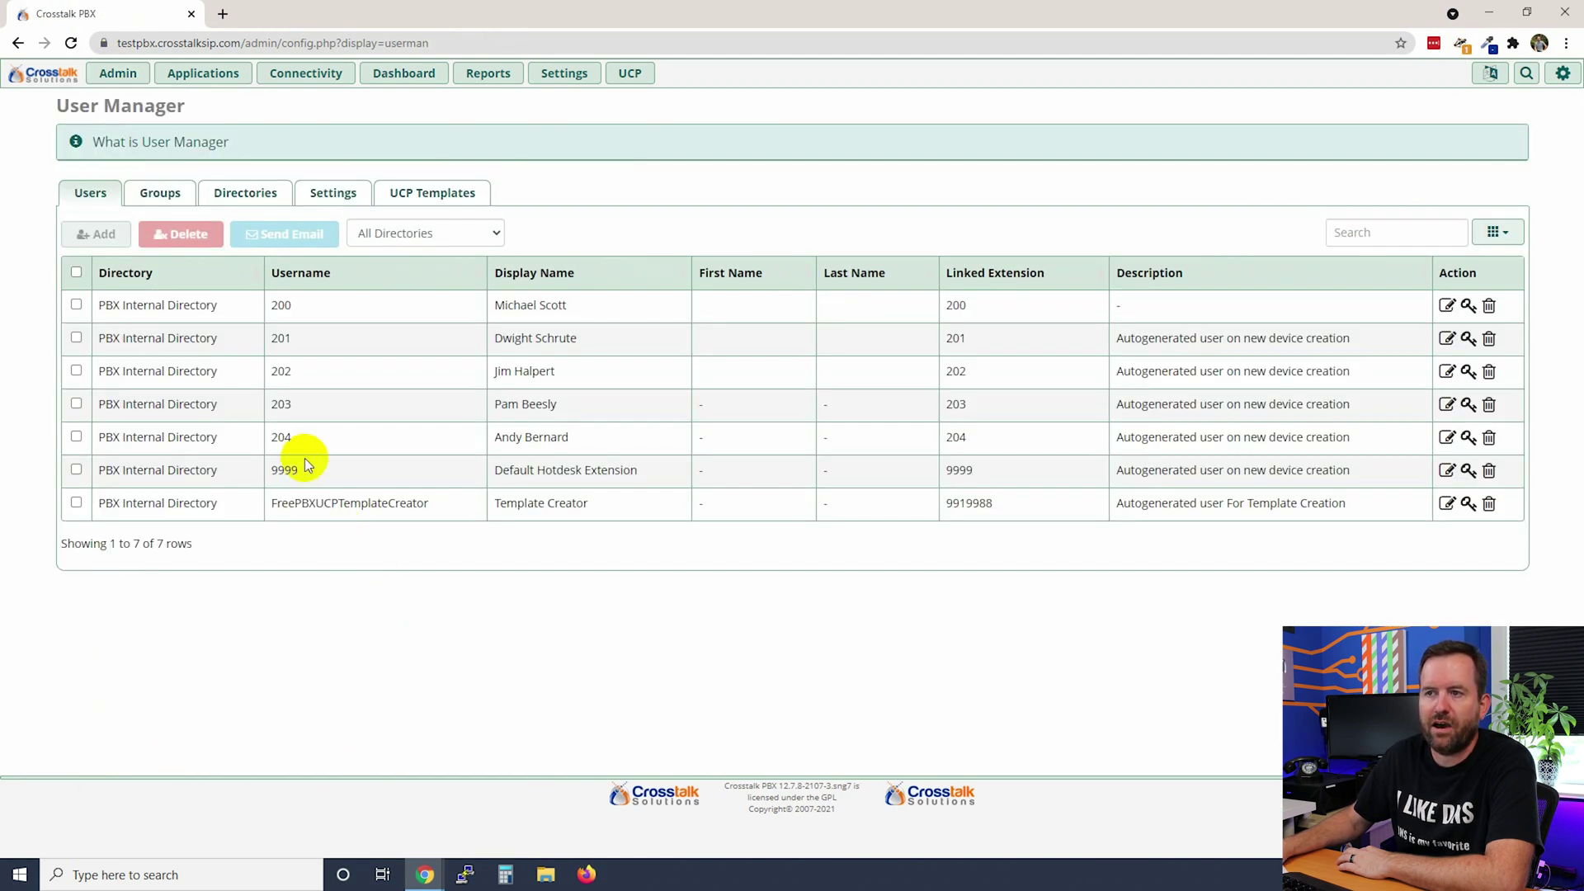
{"action": "left_click", "coordinate": [372, 700]}
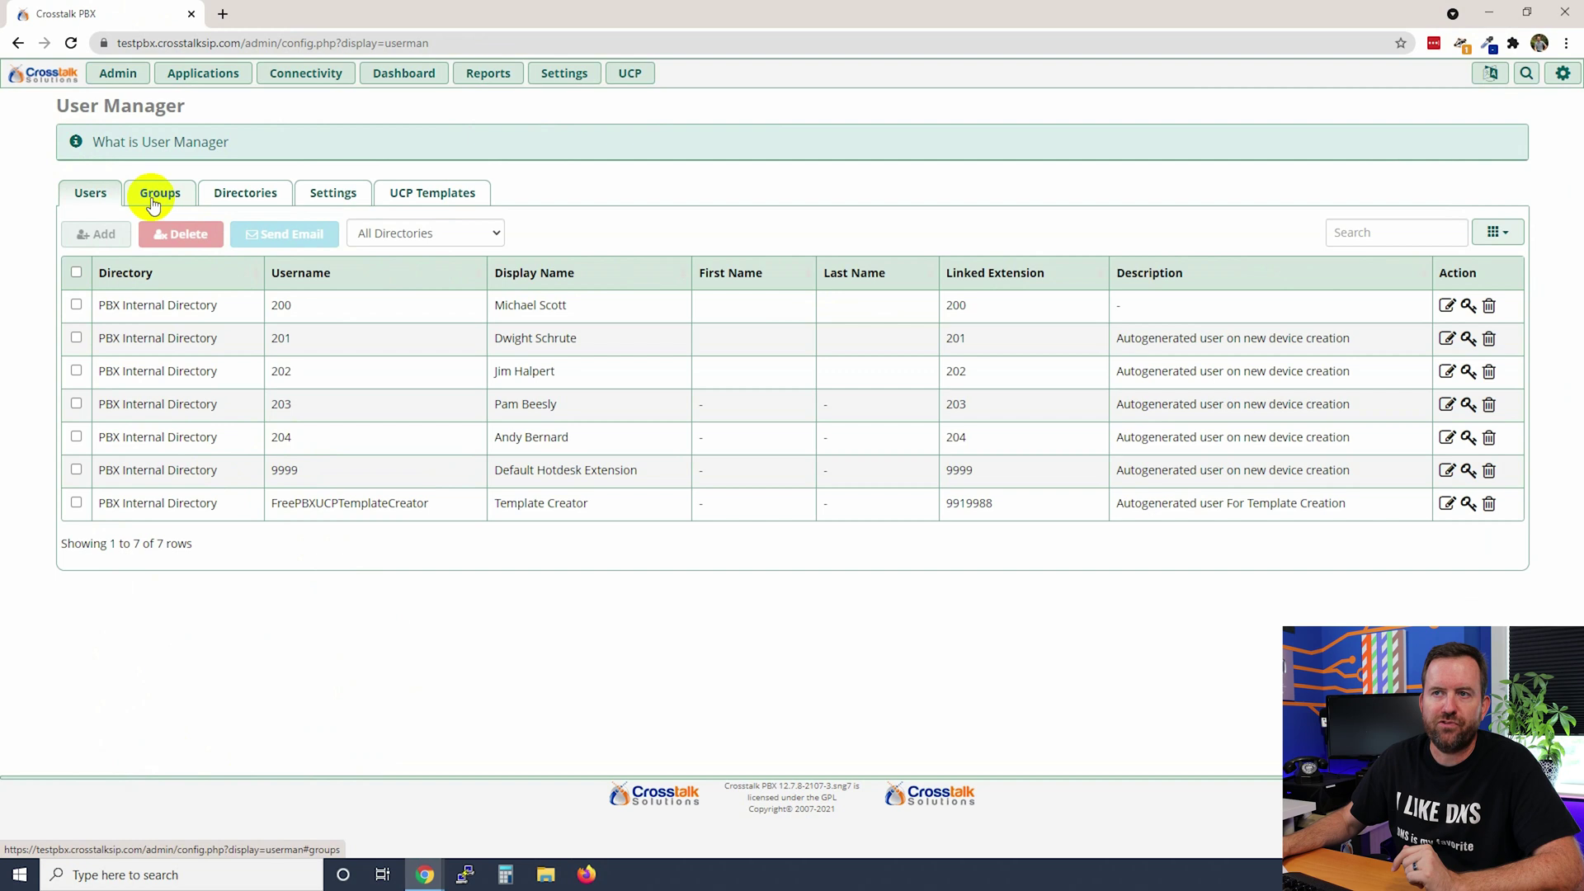
{"action": "left_click", "coordinate": [241, 202]}
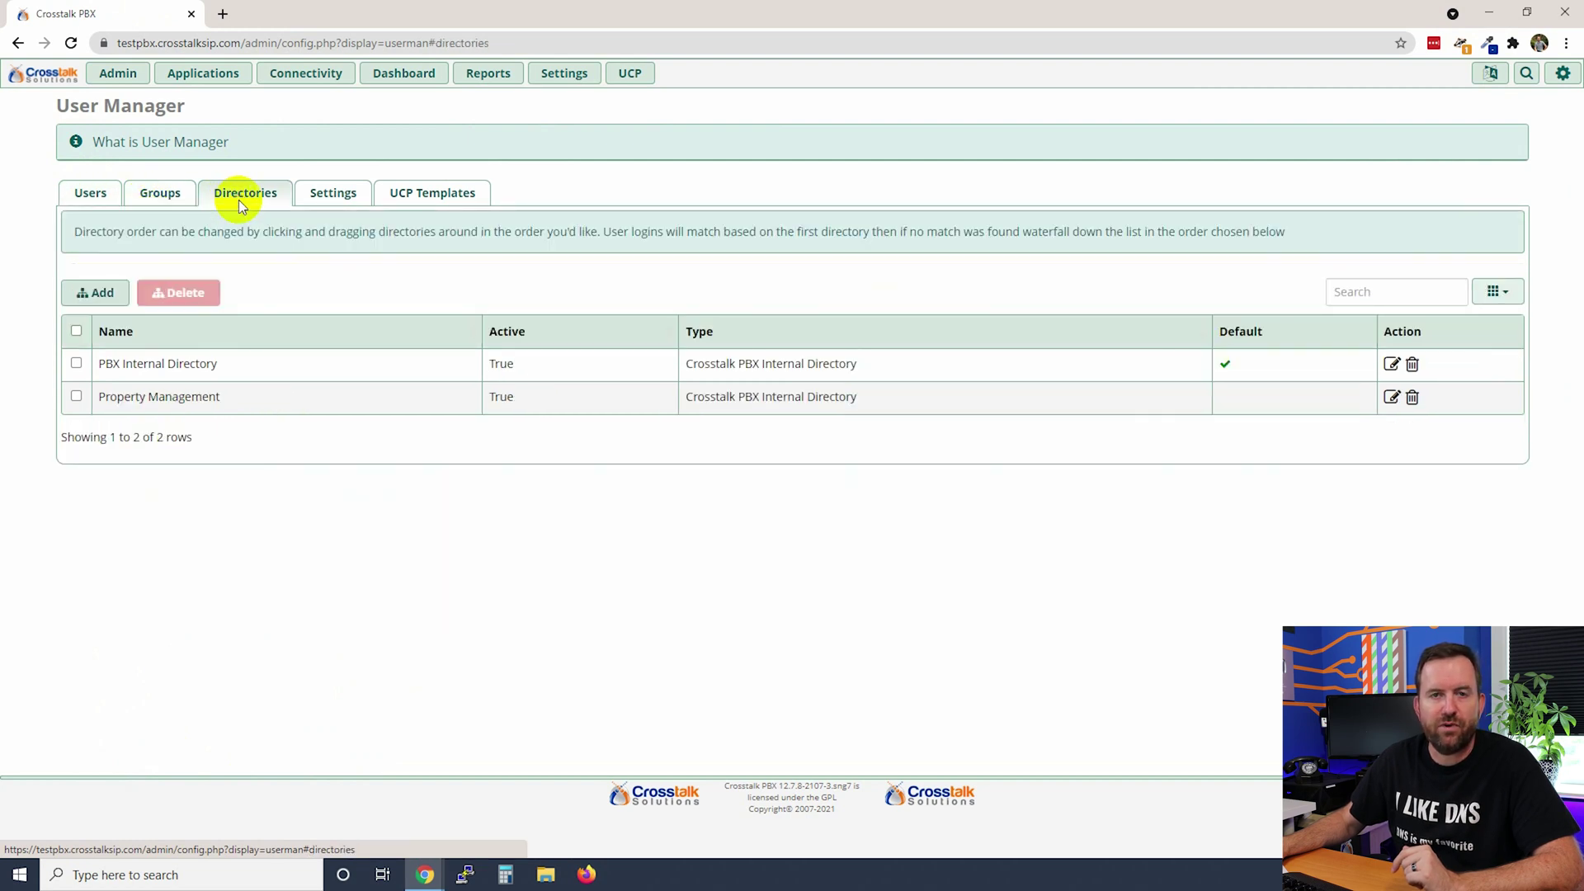
{"action": "left_click", "coordinate": [330, 195]}
{"action": "left_click", "coordinate": [433, 198]}
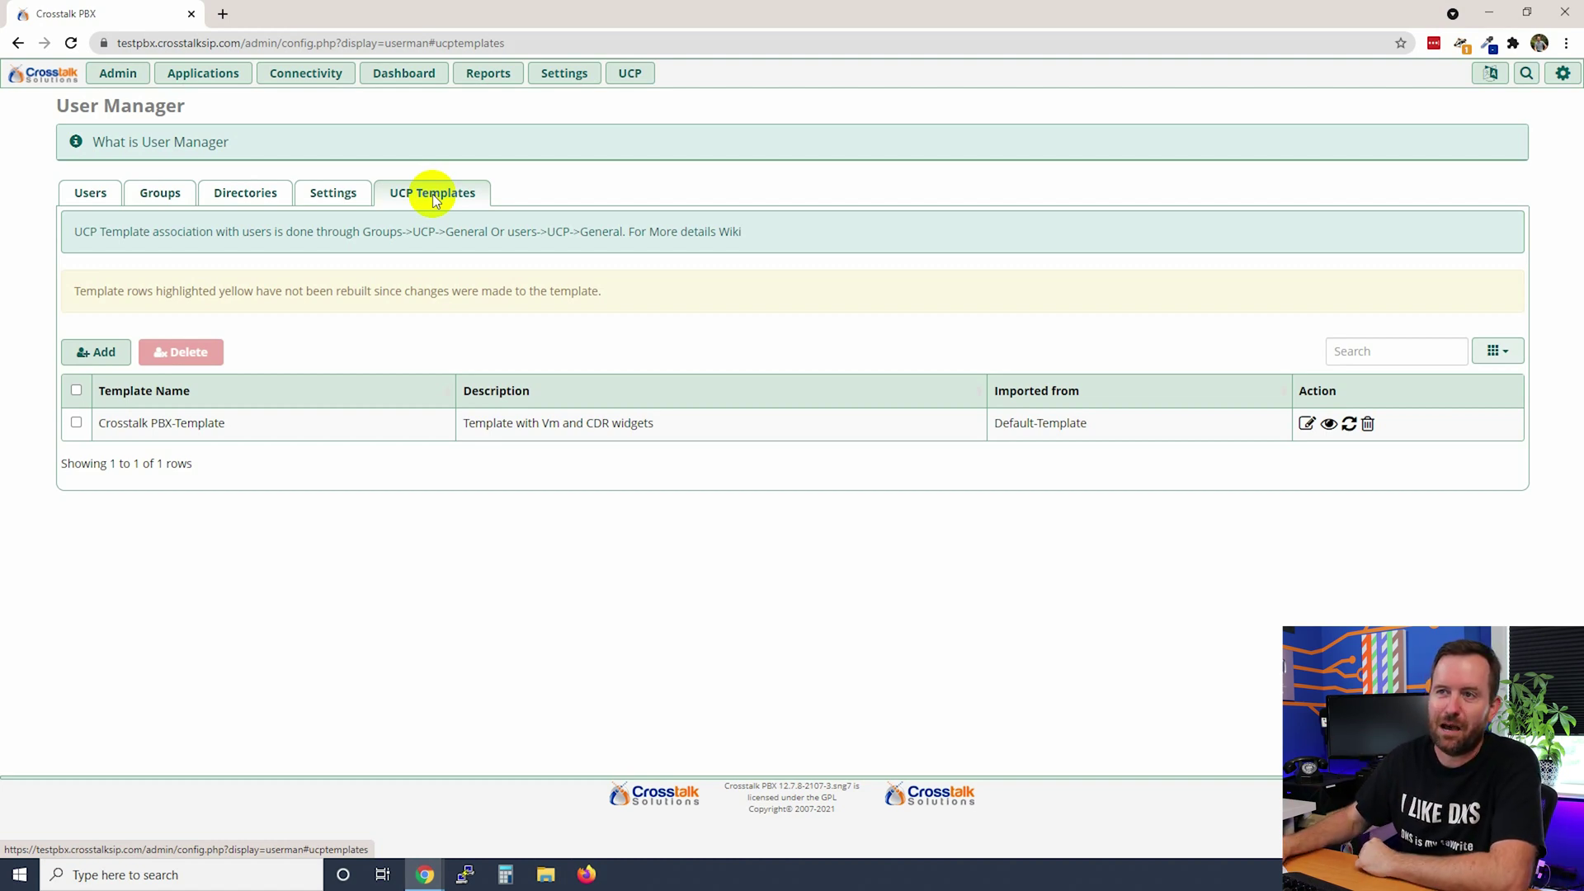
Step: Set Send Email on External New User Creation to No and review the welcome email body
{"action": "left_click", "coordinate": [339, 198]}
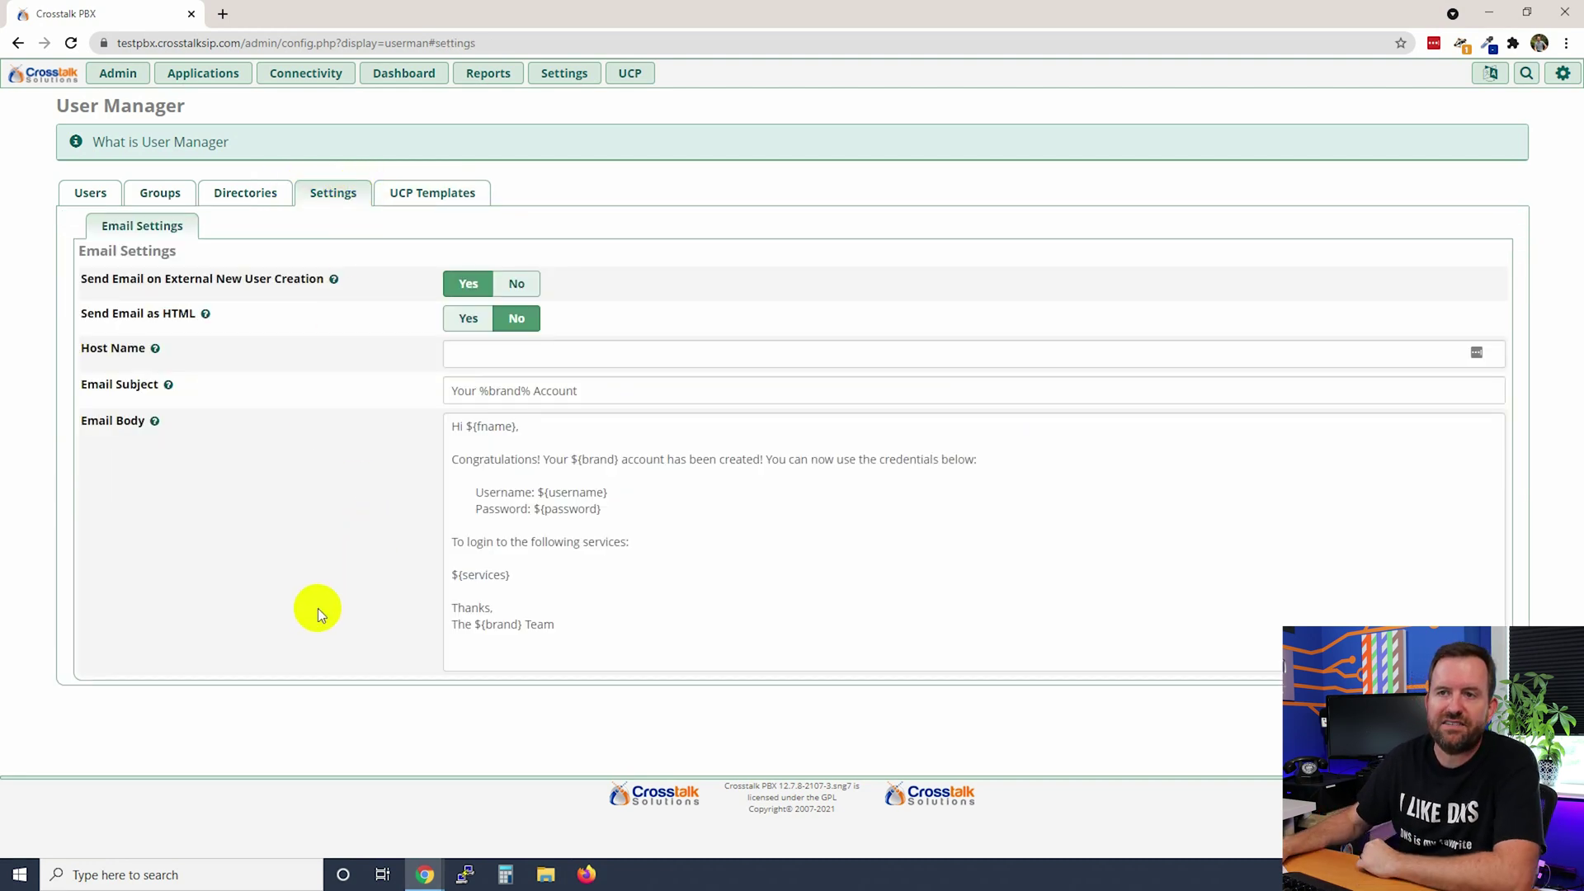
{"action": "left_click_drag", "start_coordinate": [76, 281], "coordinate": [311, 283]}
{"action": "left_click", "coordinate": [300, 566]}
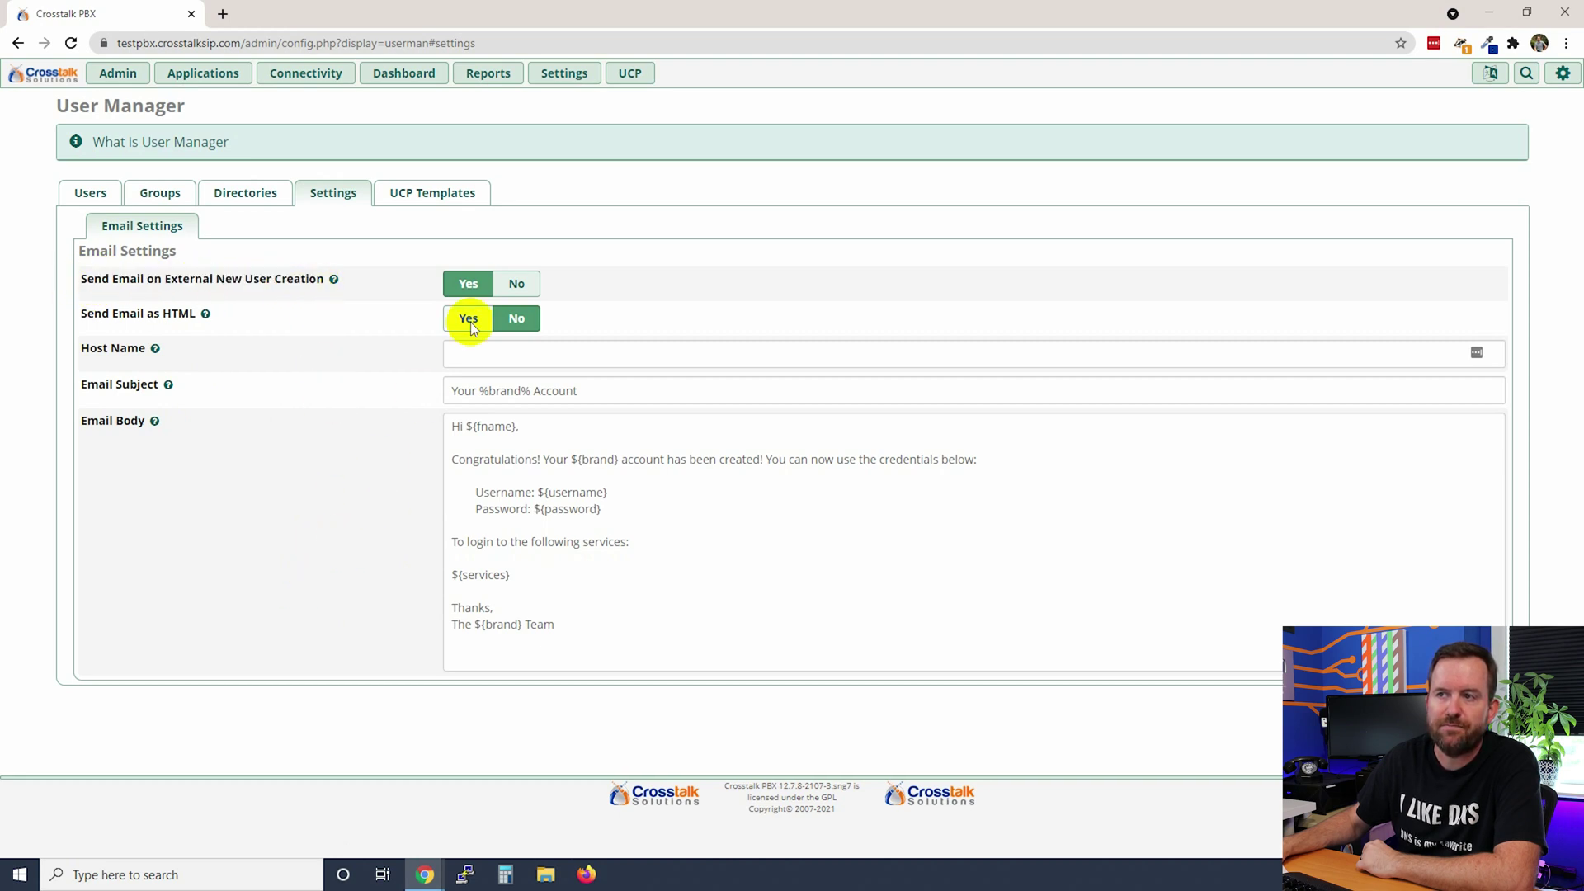
{"action": "left_click", "coordinate": [518, 282]}
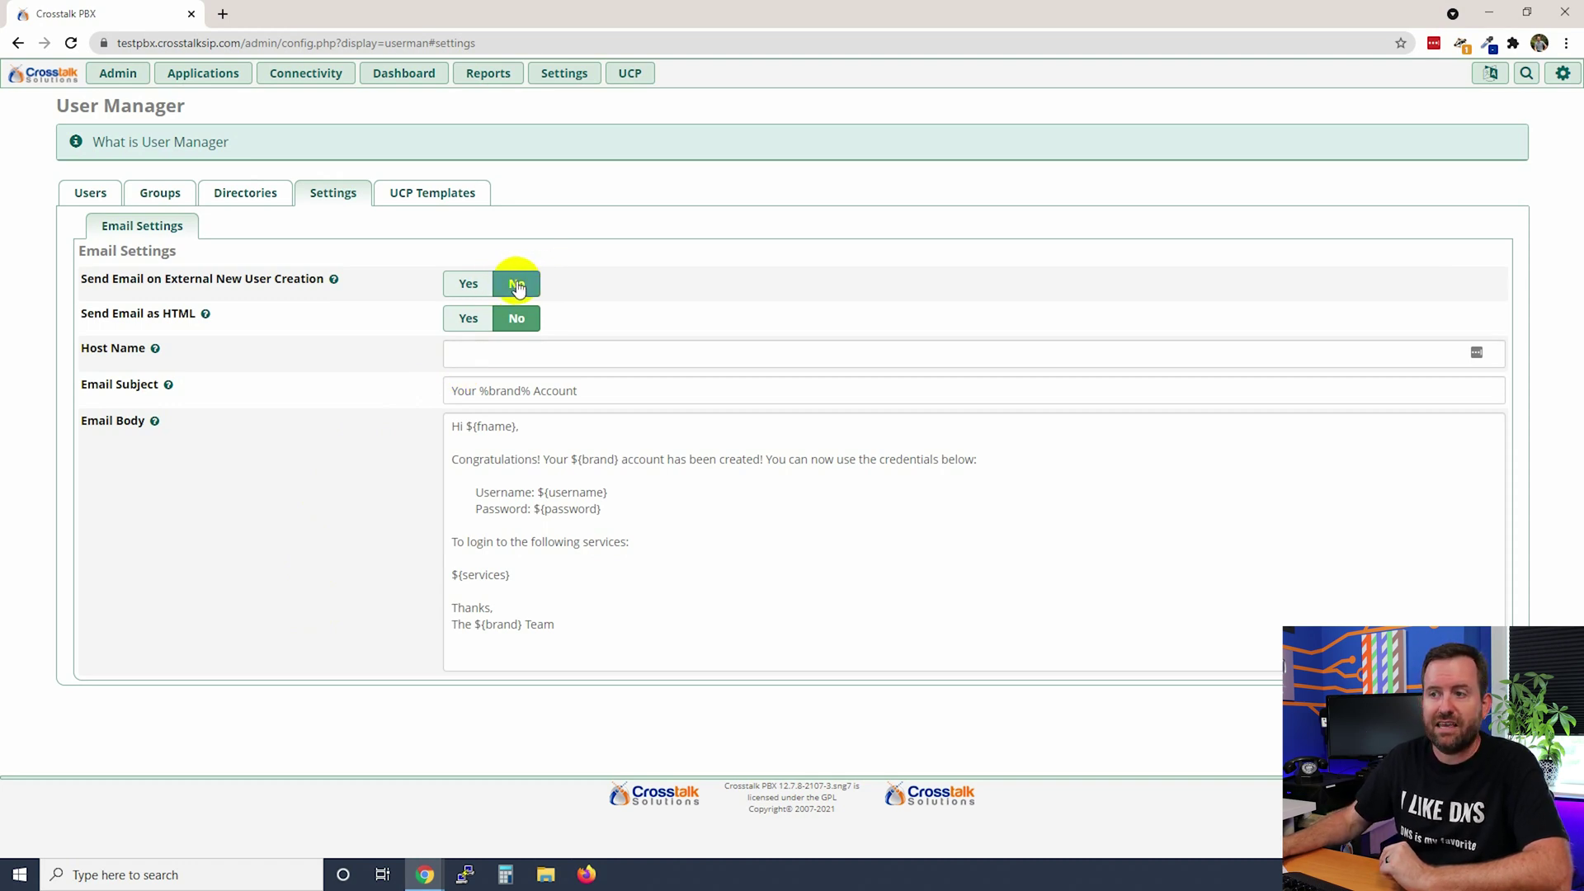
{"action": "left_click_drag", "start_coordinate": [452, 424], "coordinate": [641, 630]}
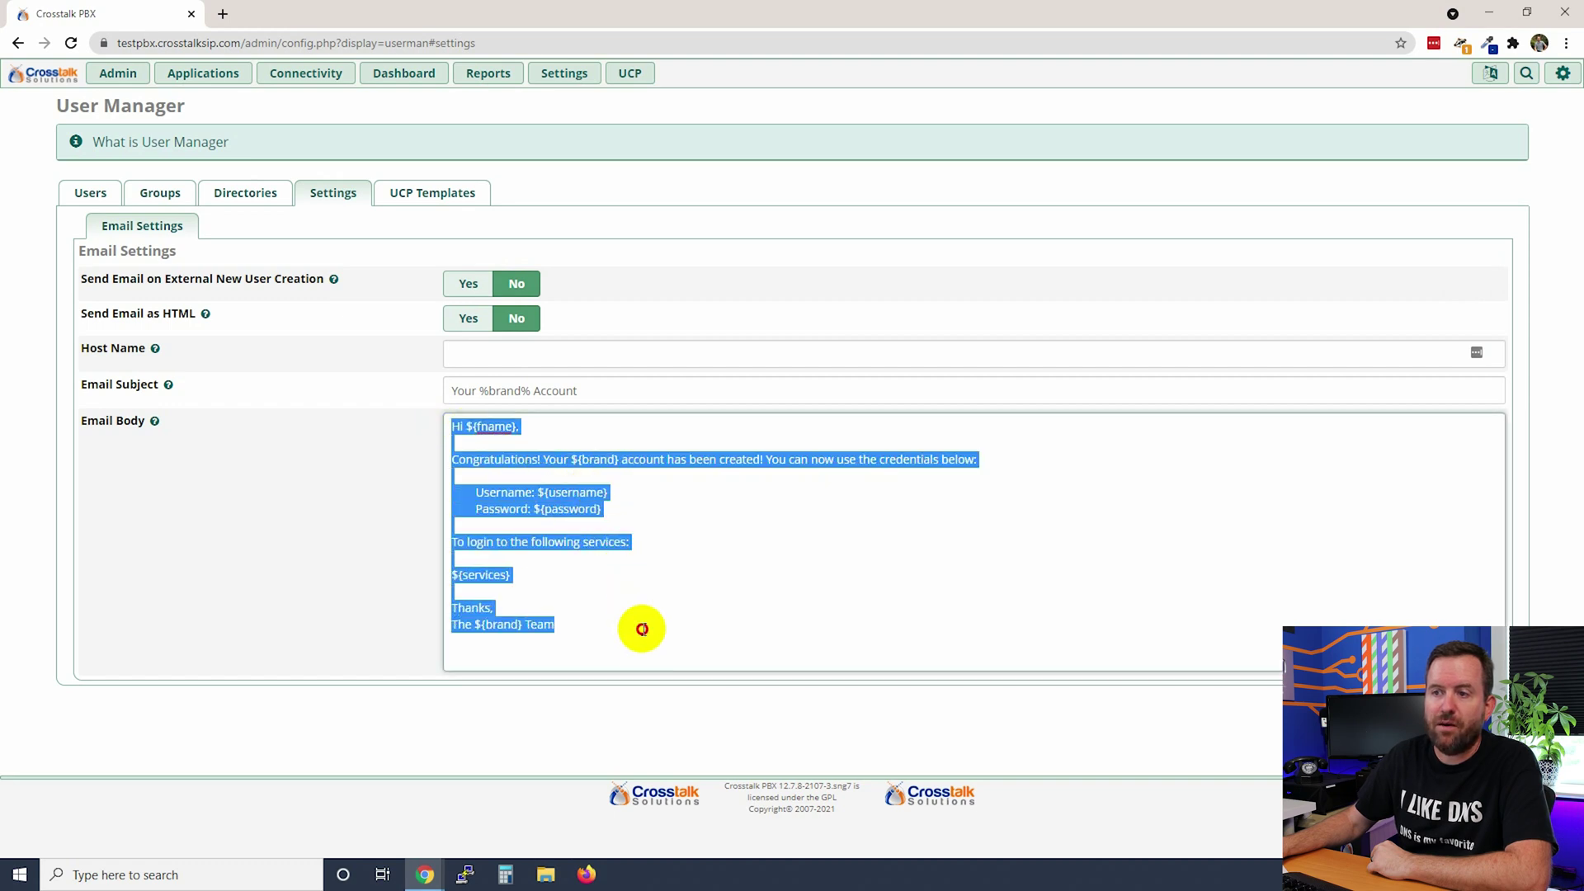
{"action": "left_click", "coordinate": [597, 626]}
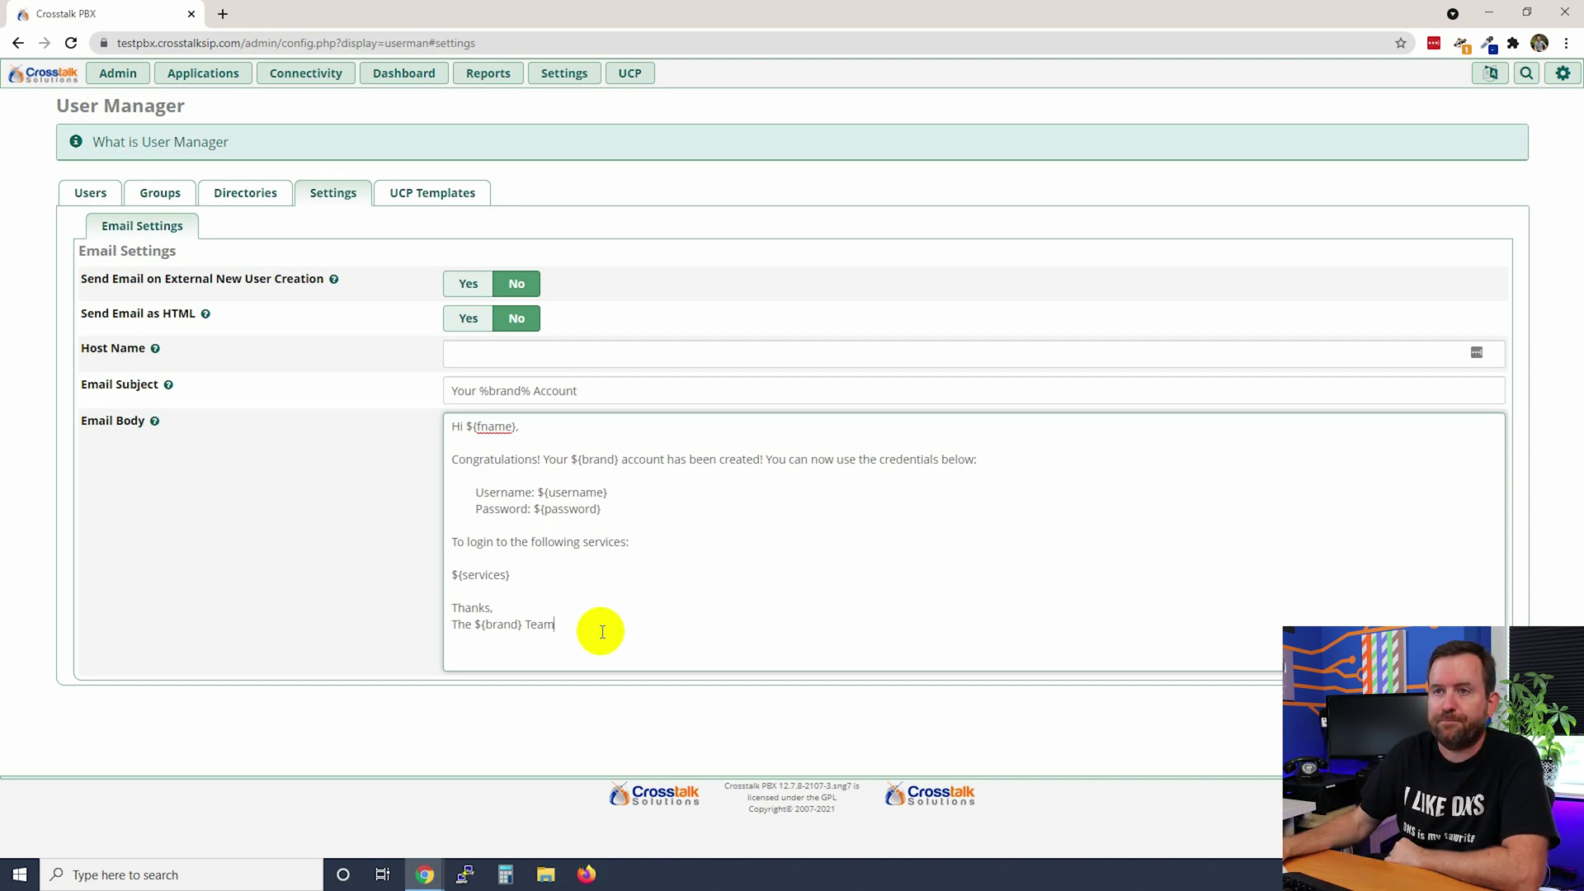
Step: Switch to the Users list and edit the All Users group
{"action": "left_click", "coordinate": [90, 193]}
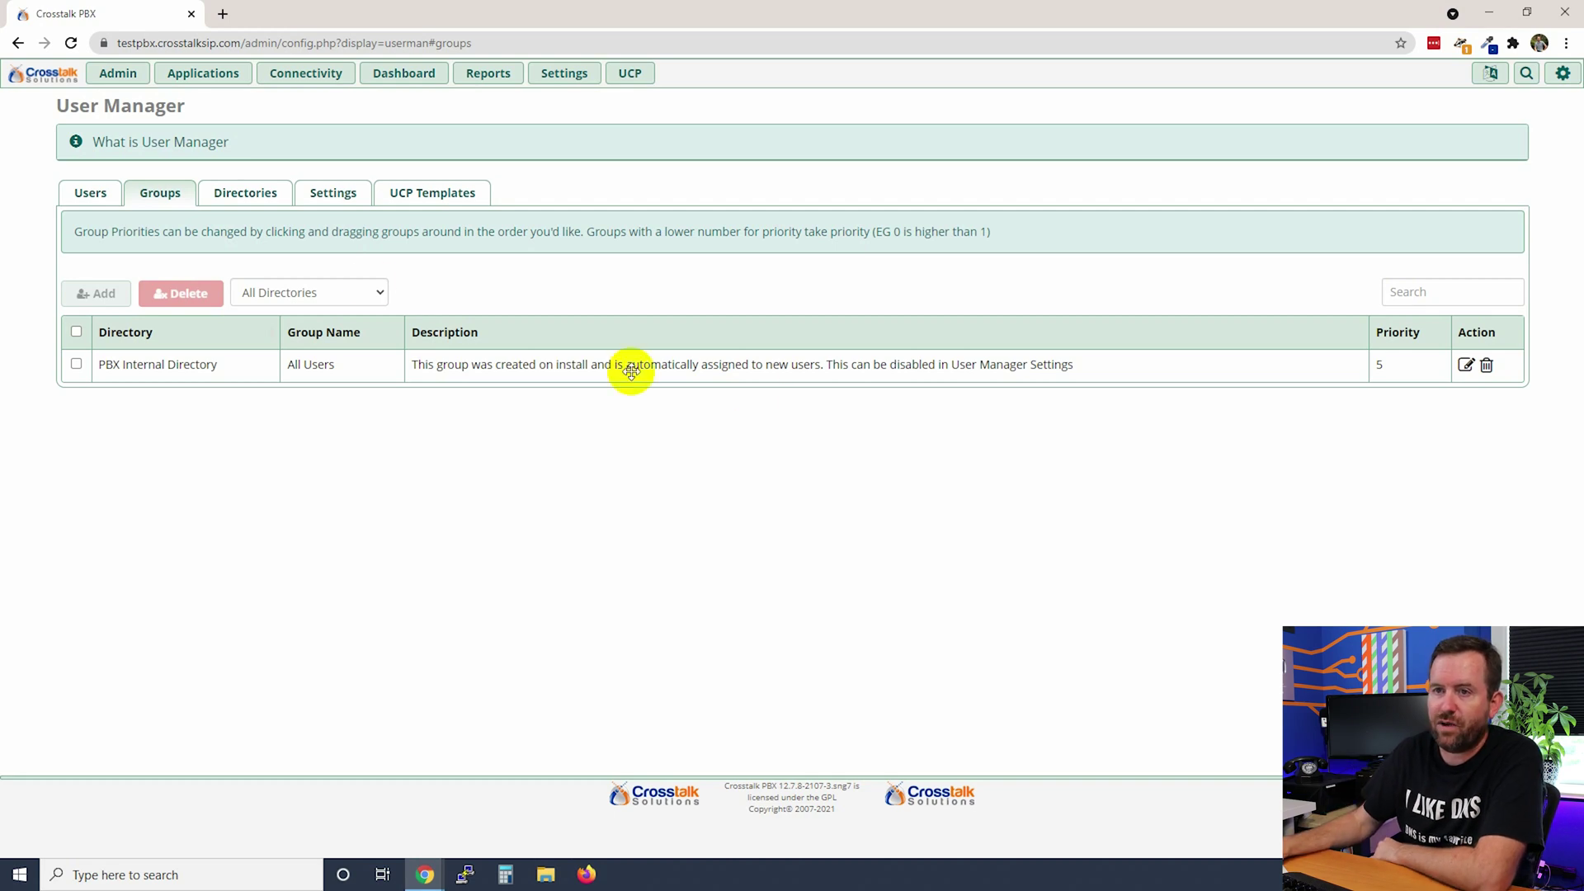
{"action": "left_click", "coordinate": [1464, 364]}
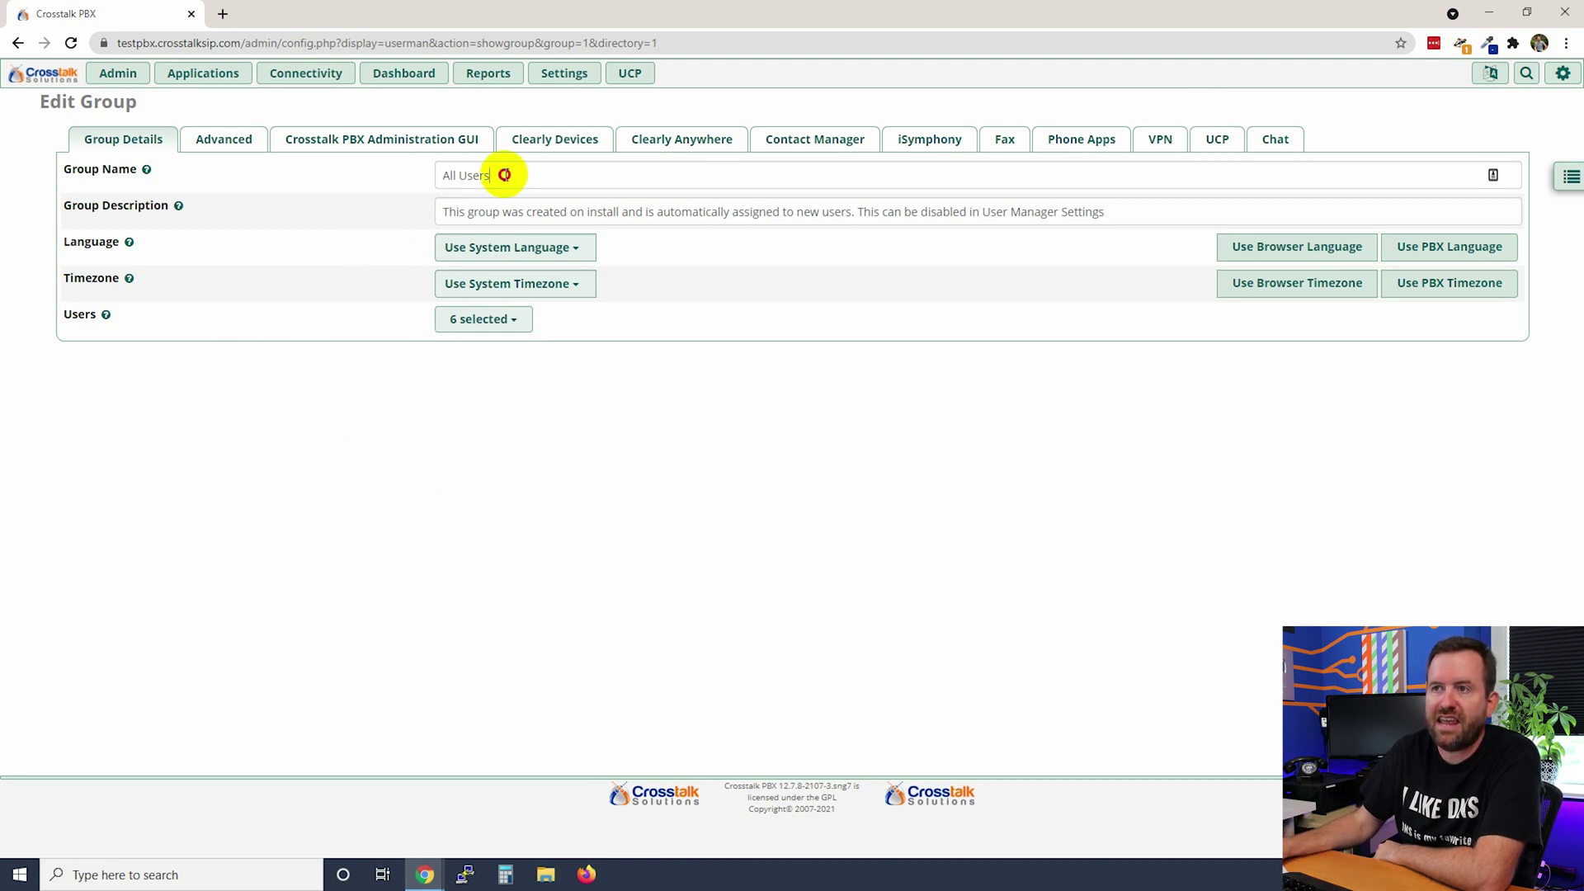
Step: Review the All Users group's name, description and six members, then view its Advanced and admin login settings
{"action": "left_click", "coordinate": [505, 173]}
{"action": "left_click", "coordinate": [557, 211]}
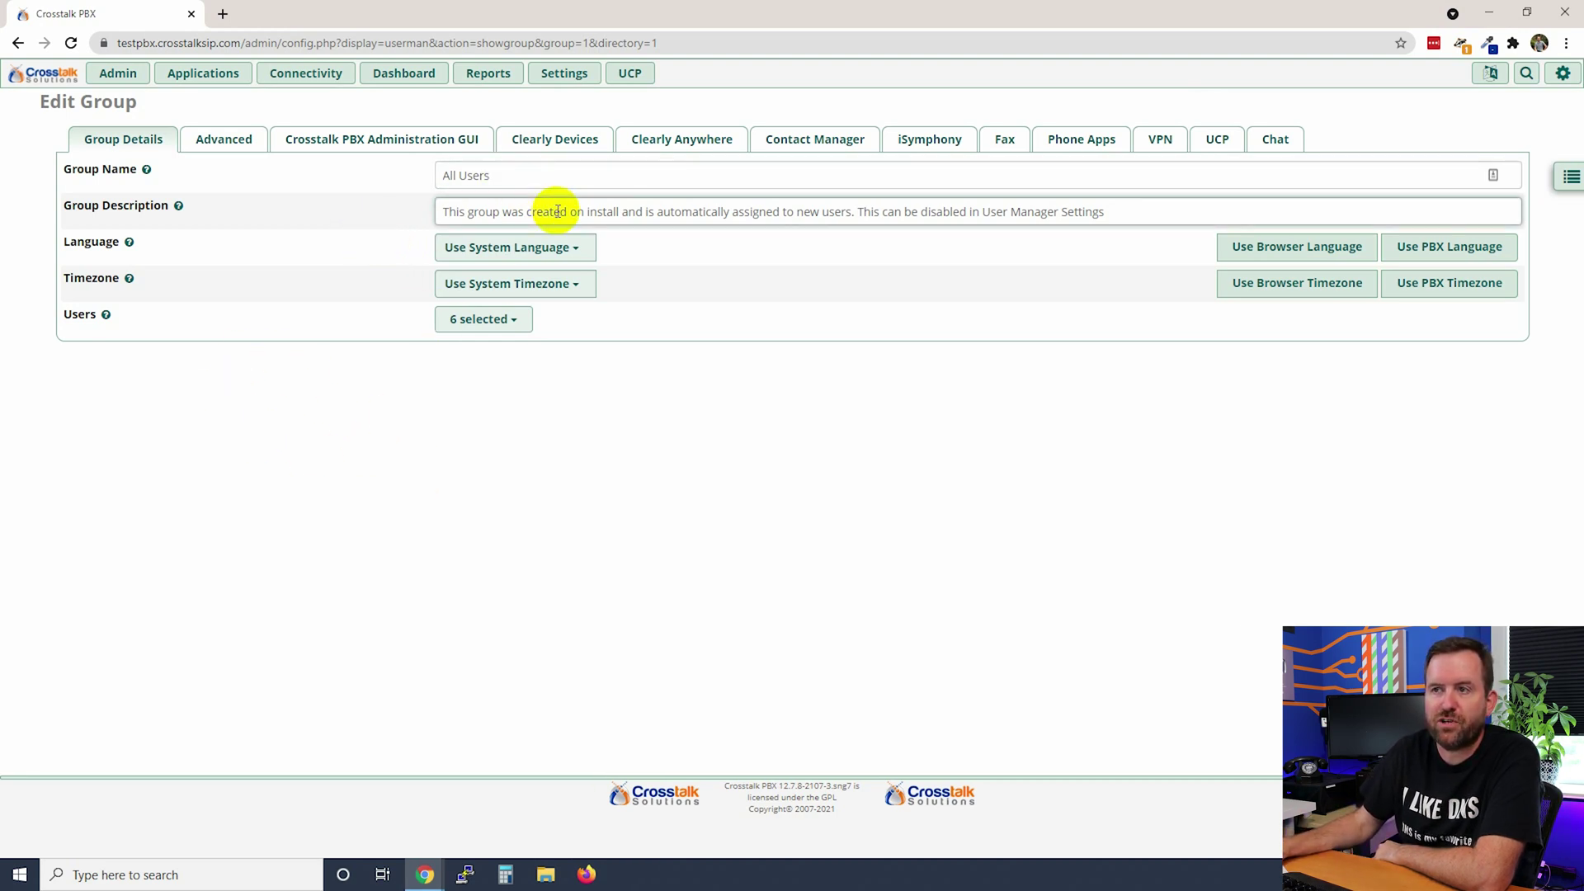
{"action": "left_click", "coordinate": [509, 330]}
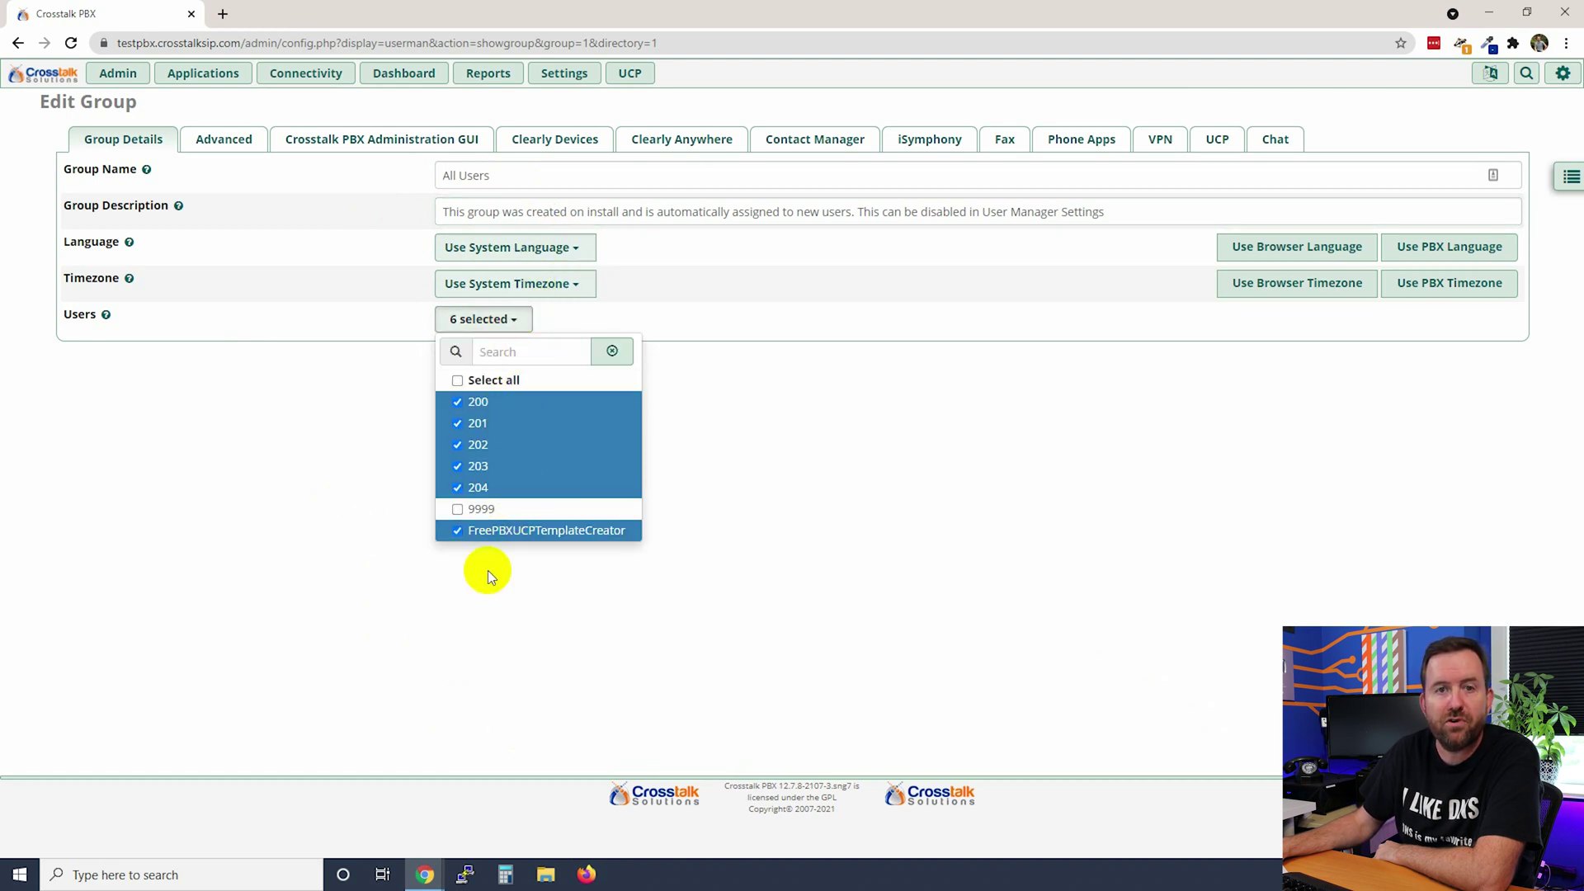
{"action": "left_click", "coordinate": [688, 577]}
{"action": "left_click", "coordinate": [223, 137]}
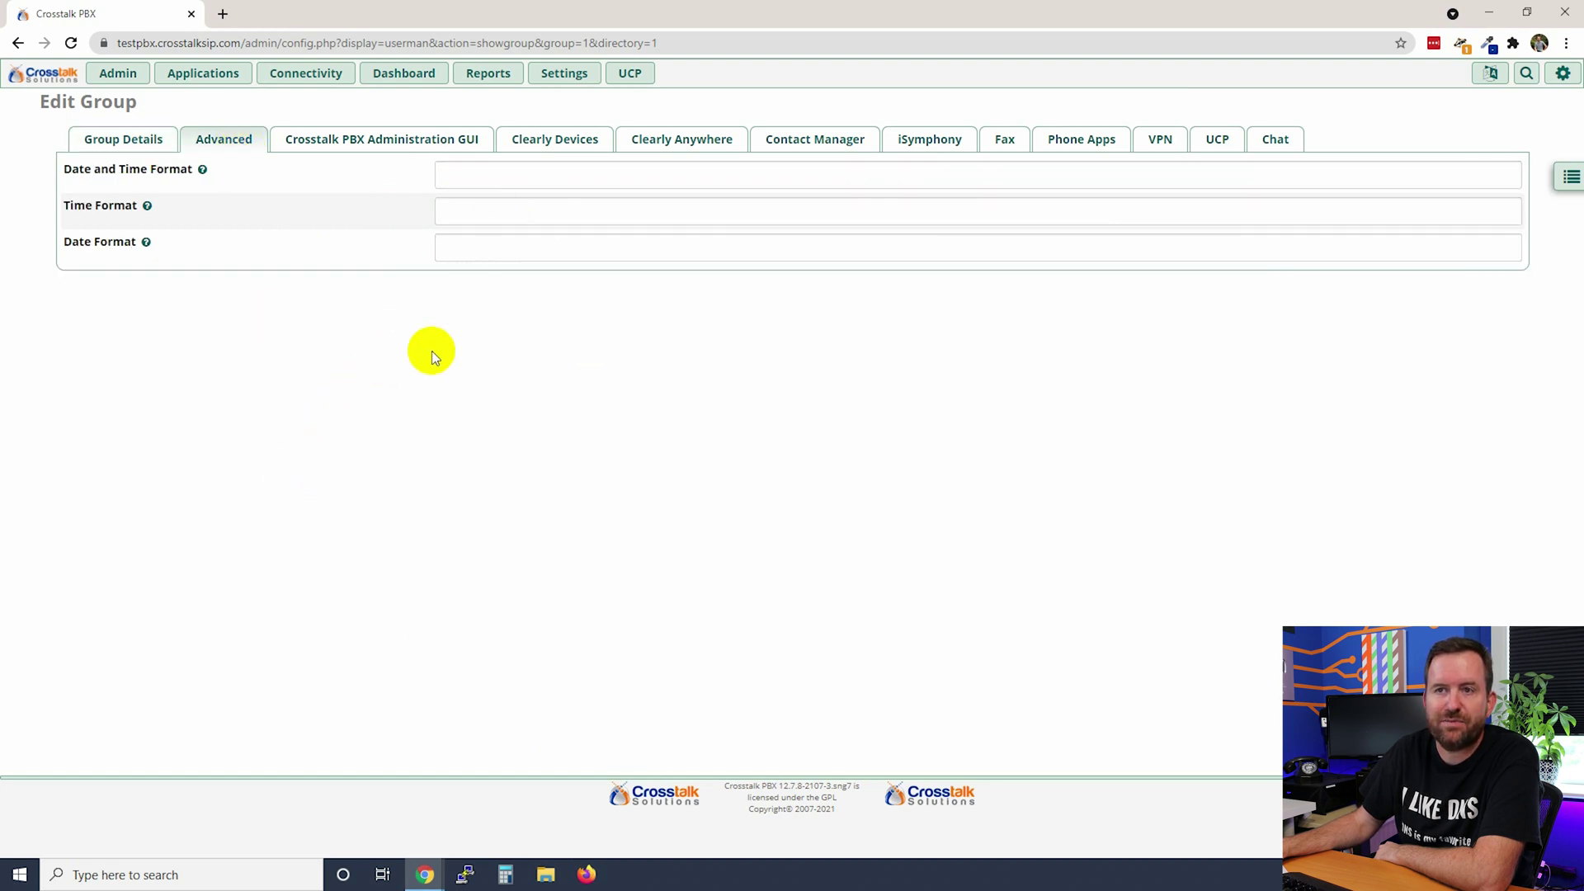
{"action": "left_click", "coordinate": [362, 141]}
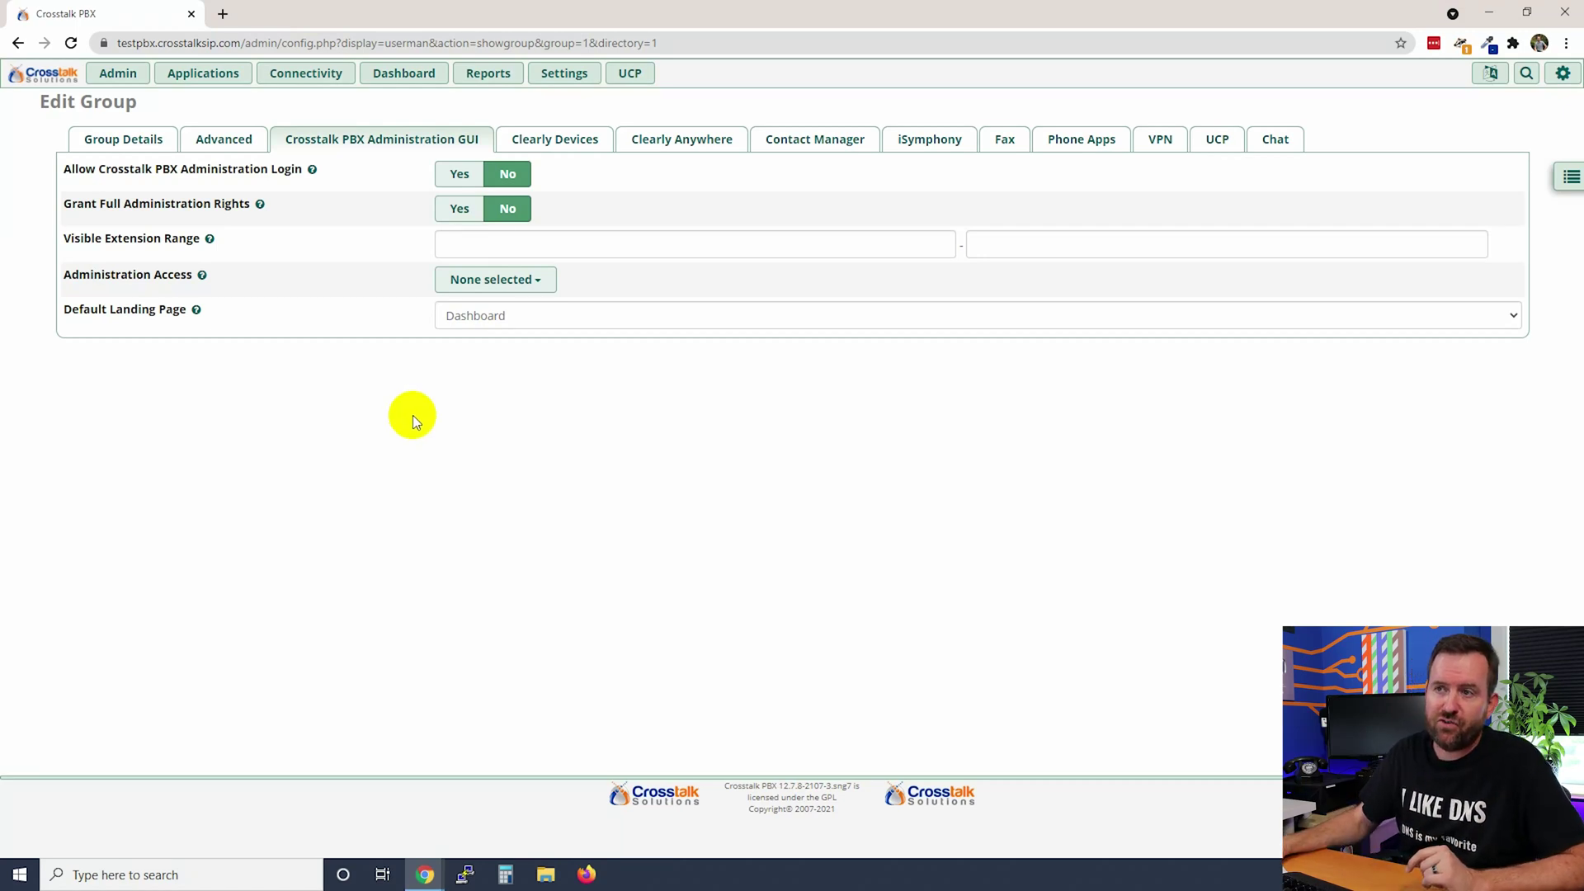
Step: Check the Administration Access module list and leave it with no modules selected
{"action": "left_click", "coordinate": [537, 280]}
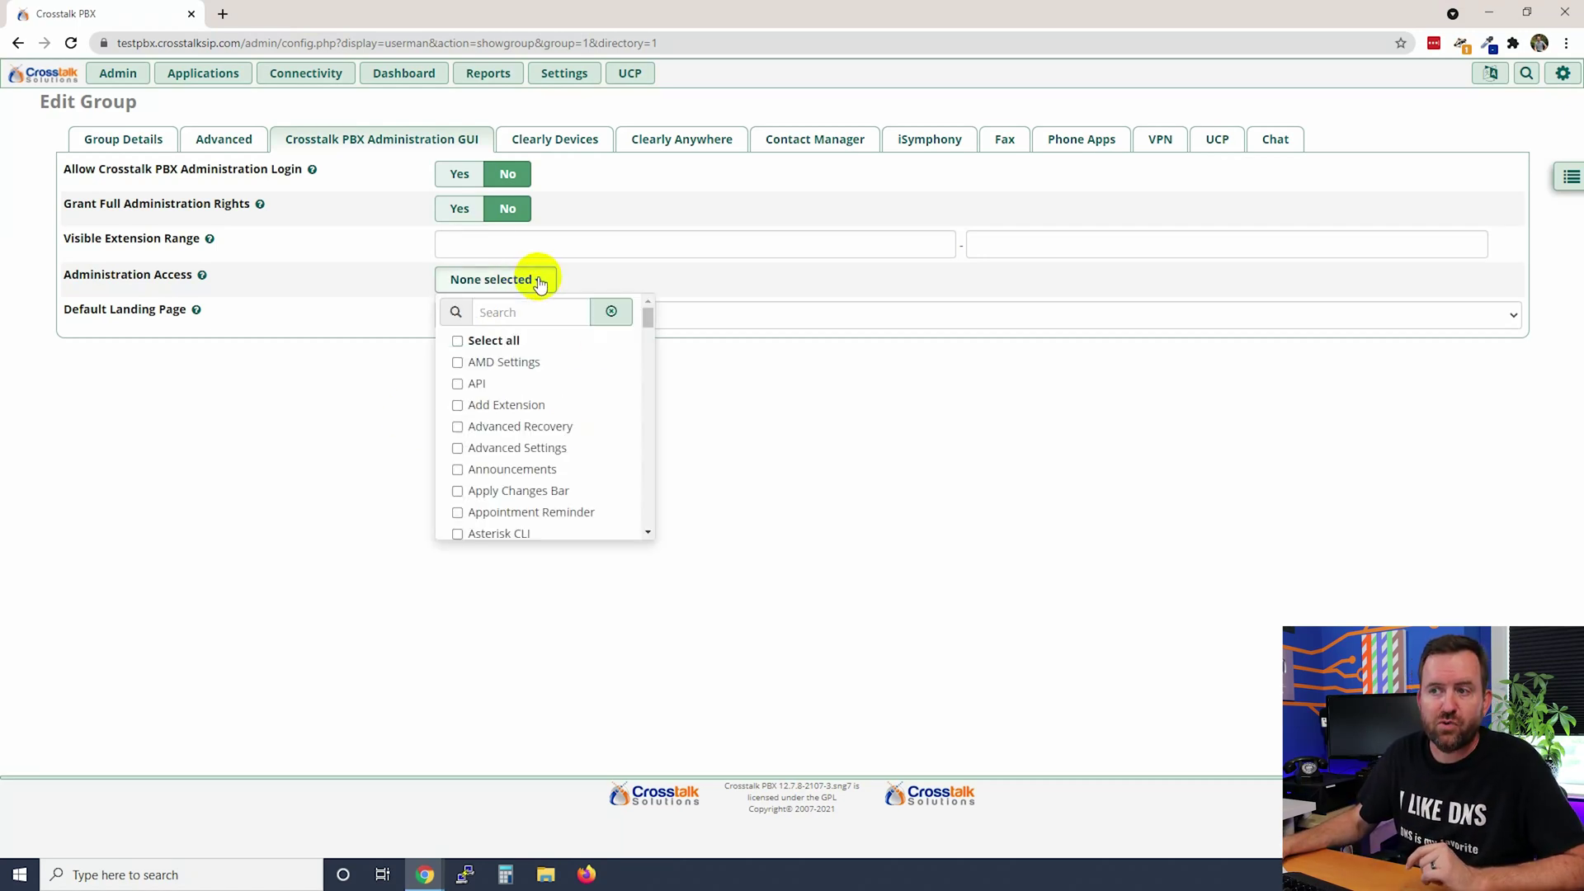
{"action": "left_click", "coordinate": [541, 282]}
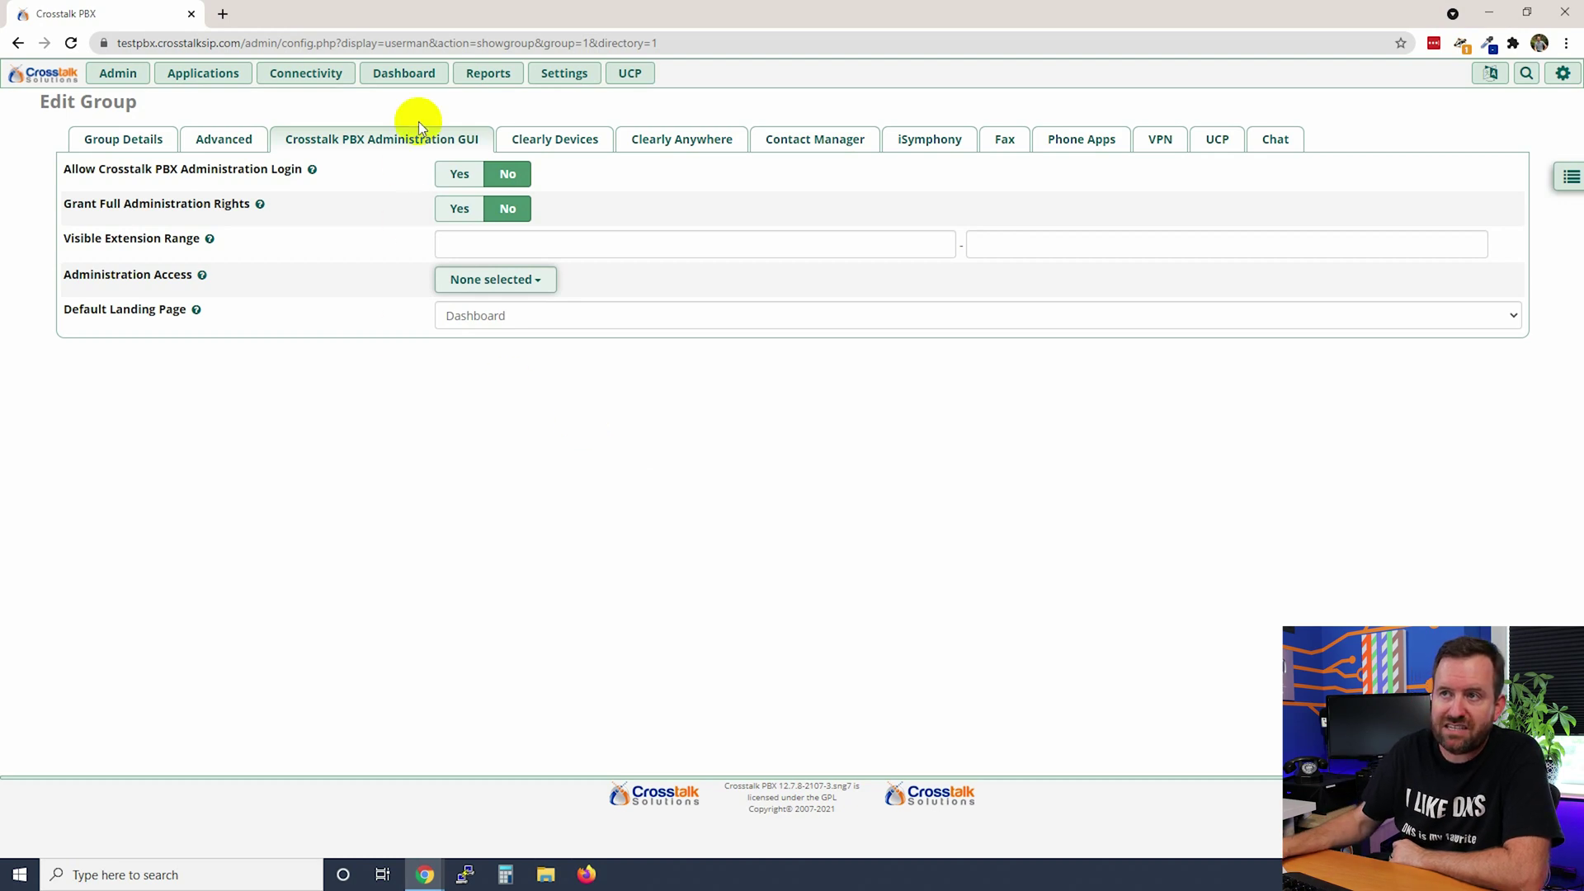
Step: Browse the Reports and Admin menus without choosing anything, then view the group's Clearly Devices settings
{"action": "left_click", "coordinate": [488, 72]}
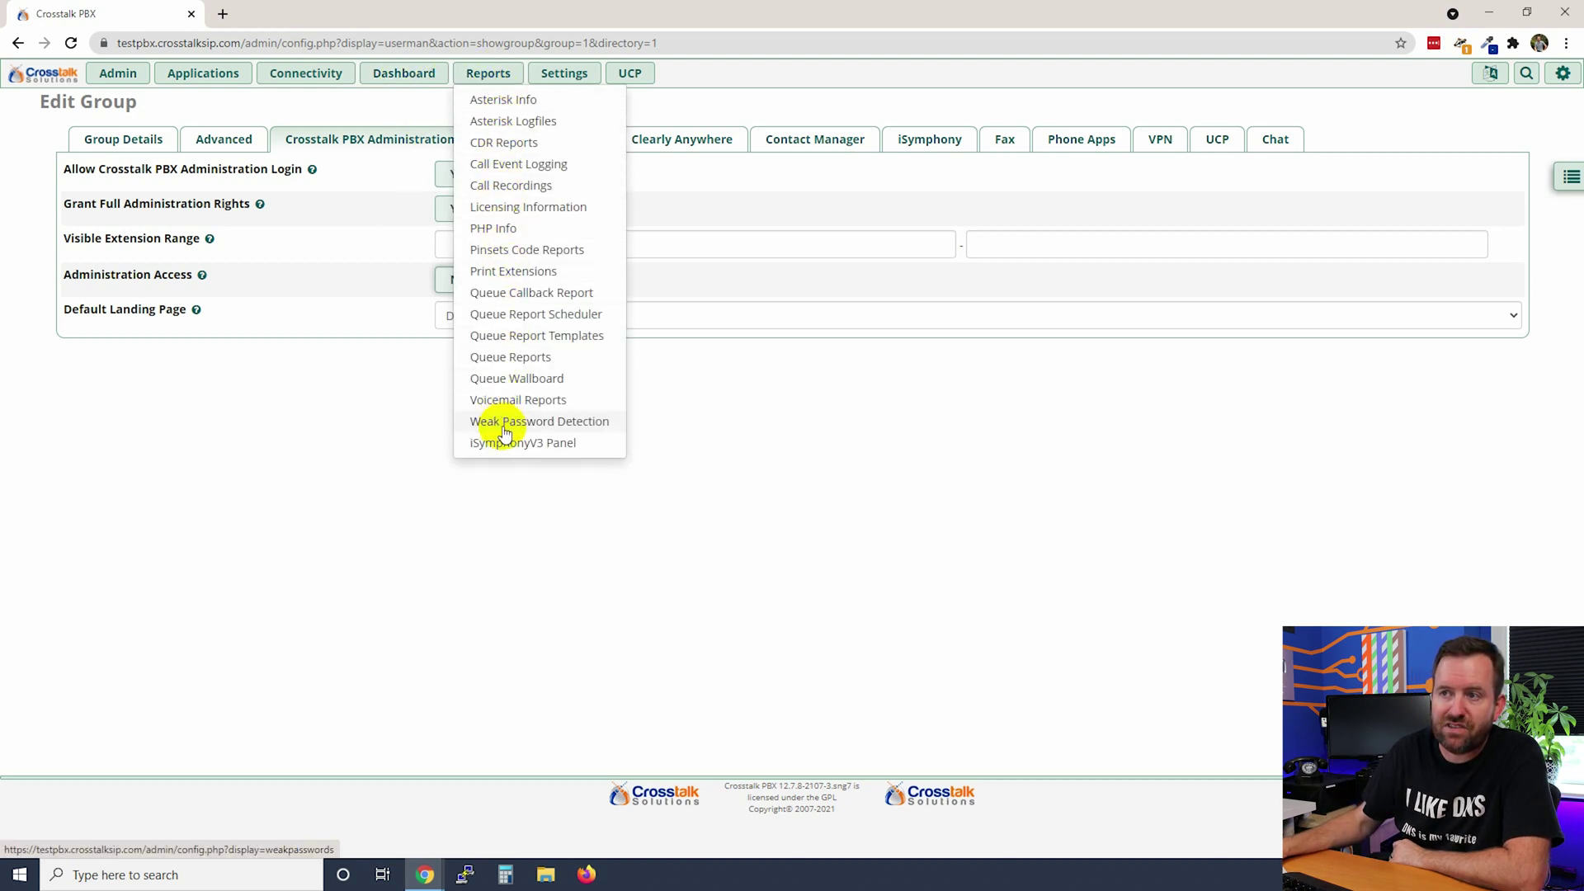
{"action": "left_click", "coordinate": [488, 71]}
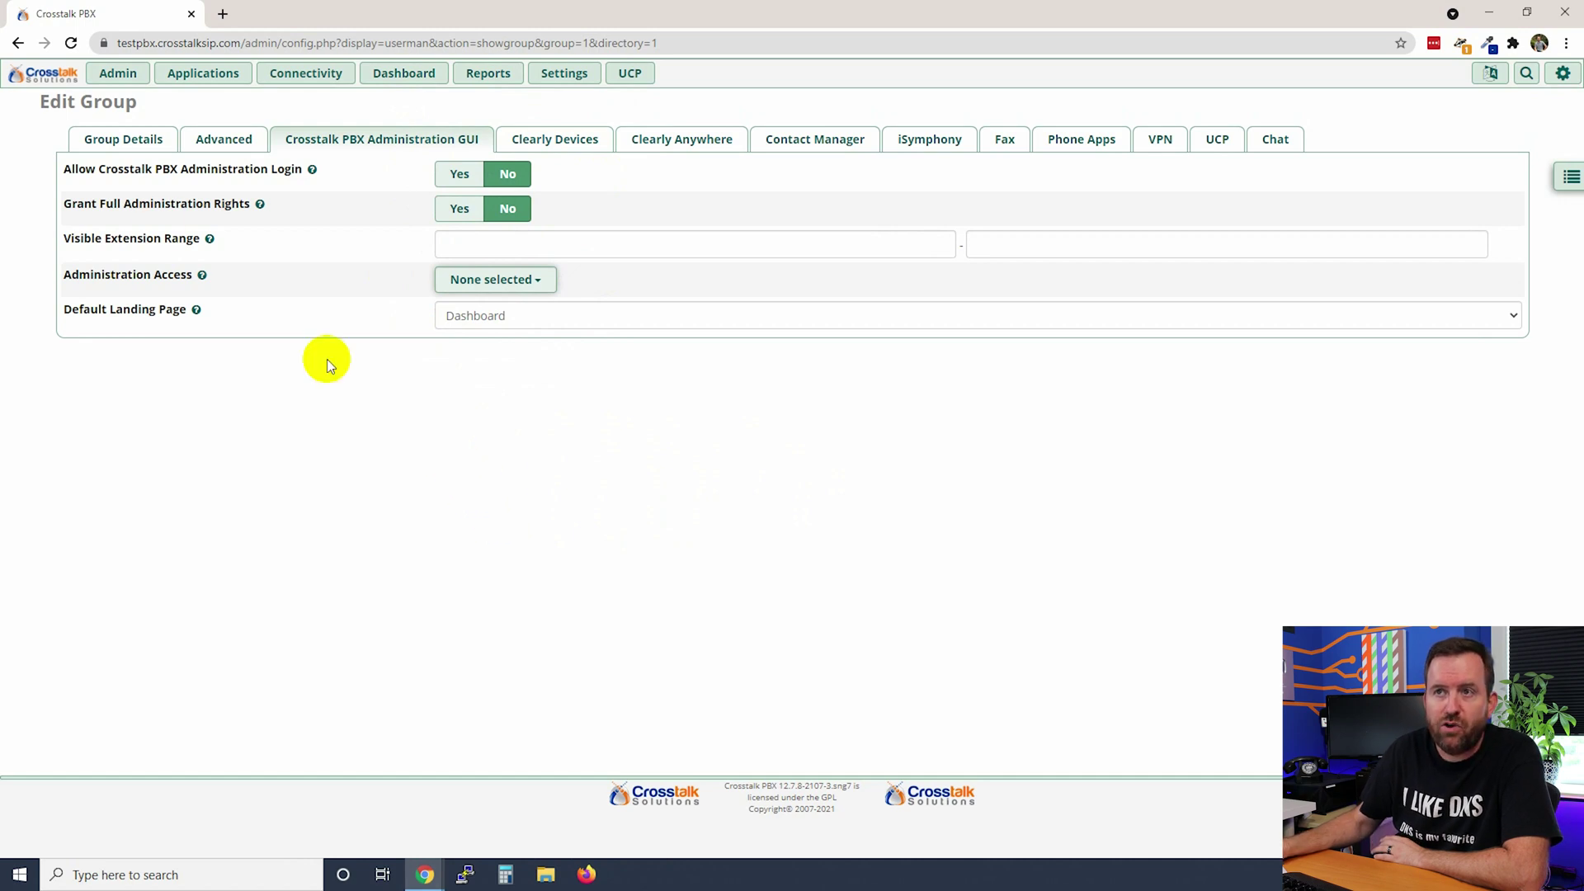
{"action": "left_click", "coordinate": [118, 73]}
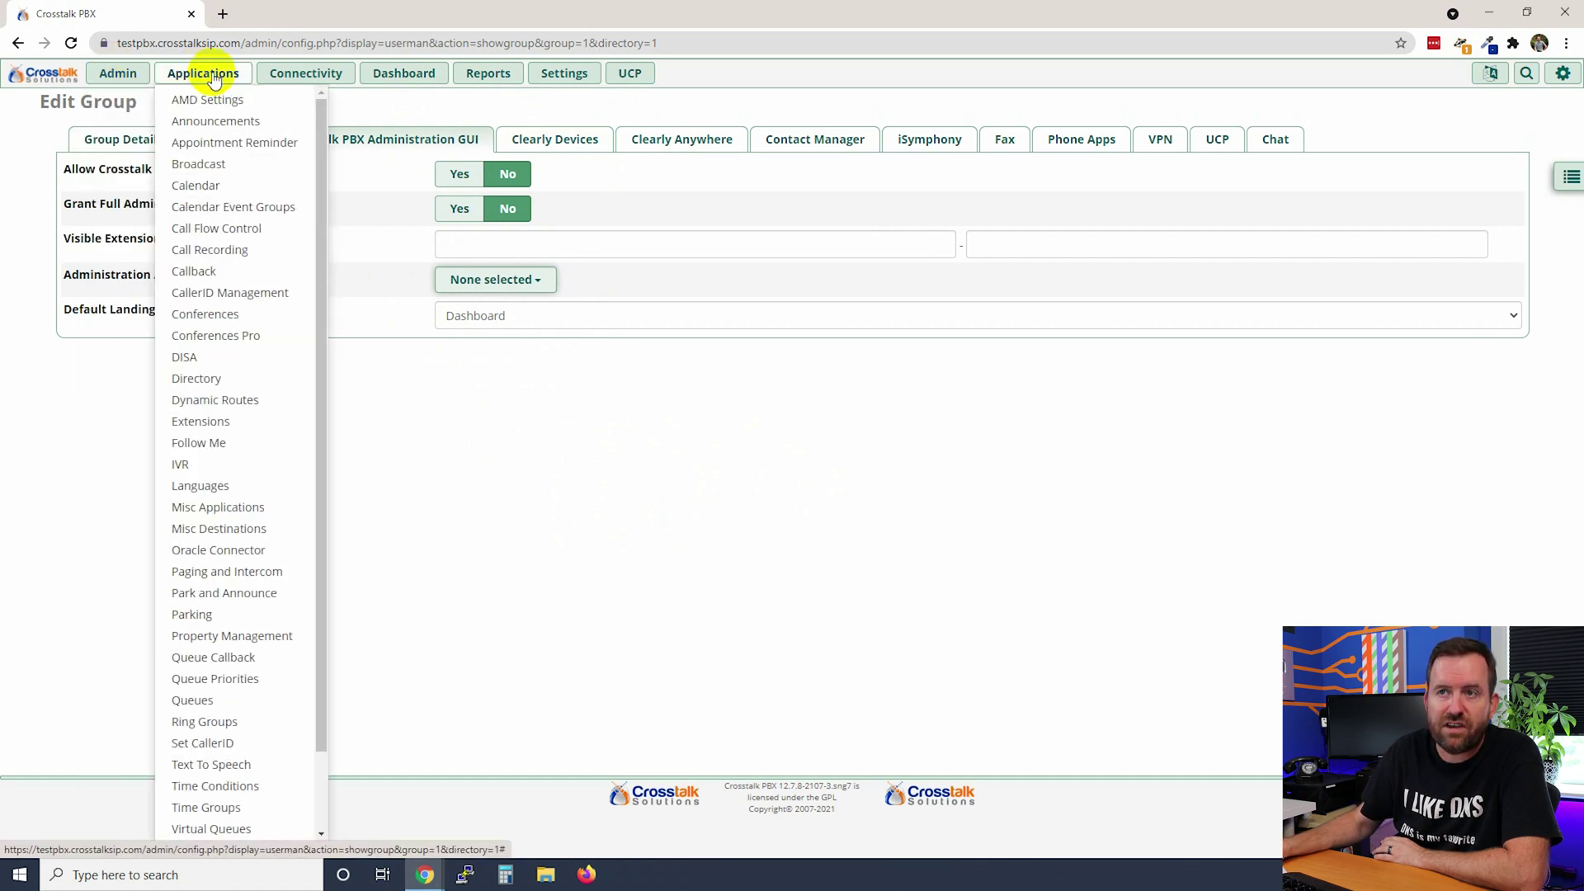
{"action": "mouse_move", "coordinate": [510, 77]}
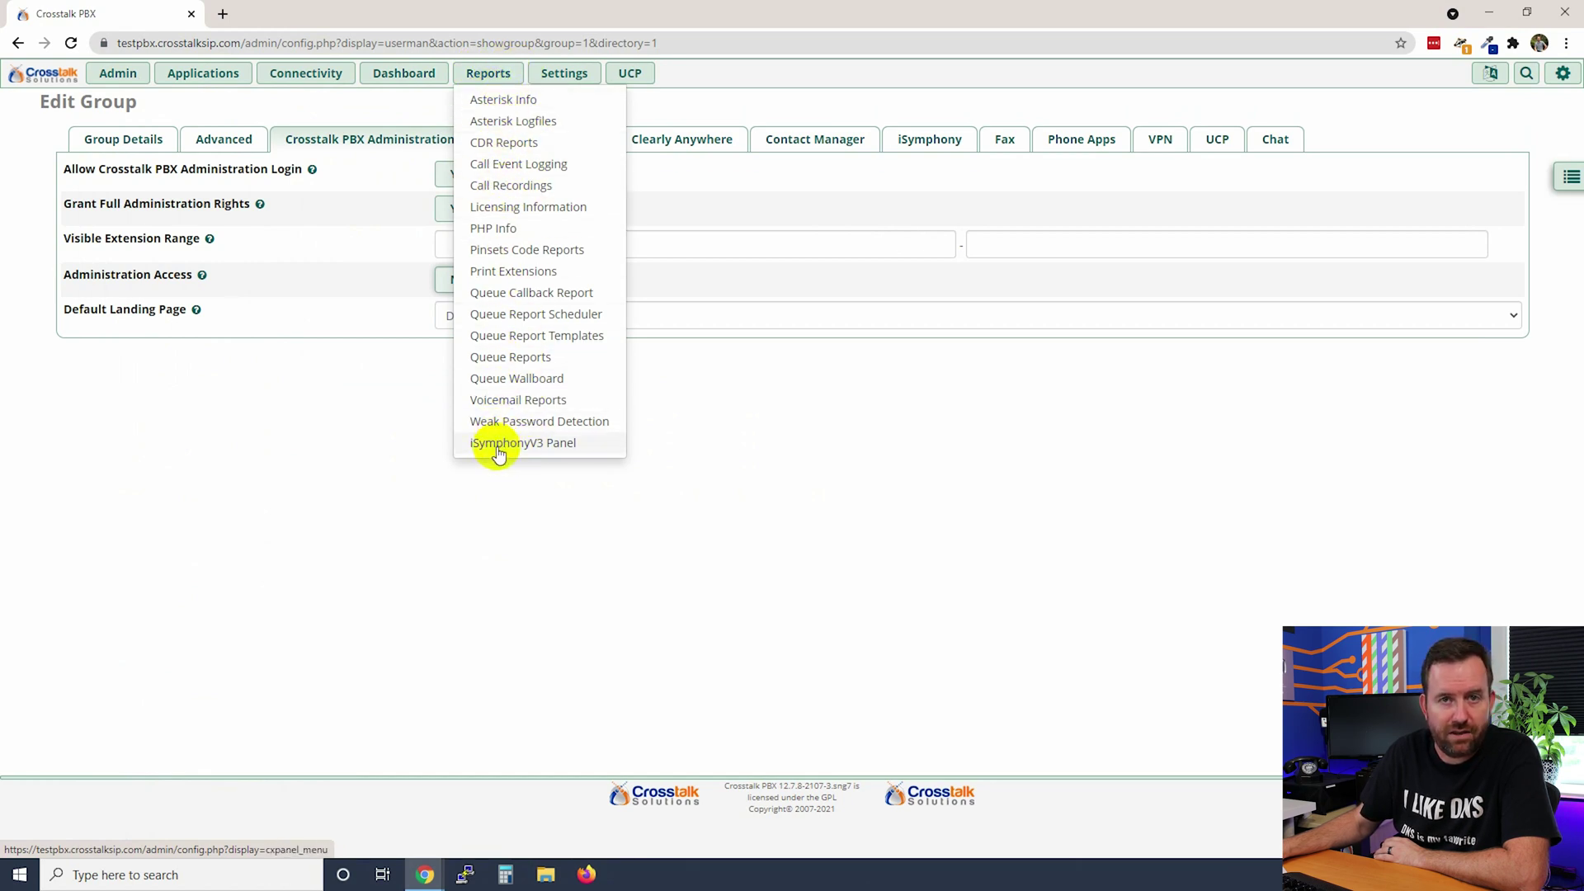
{"action": "left_click", "coordinate": [566, 140]}
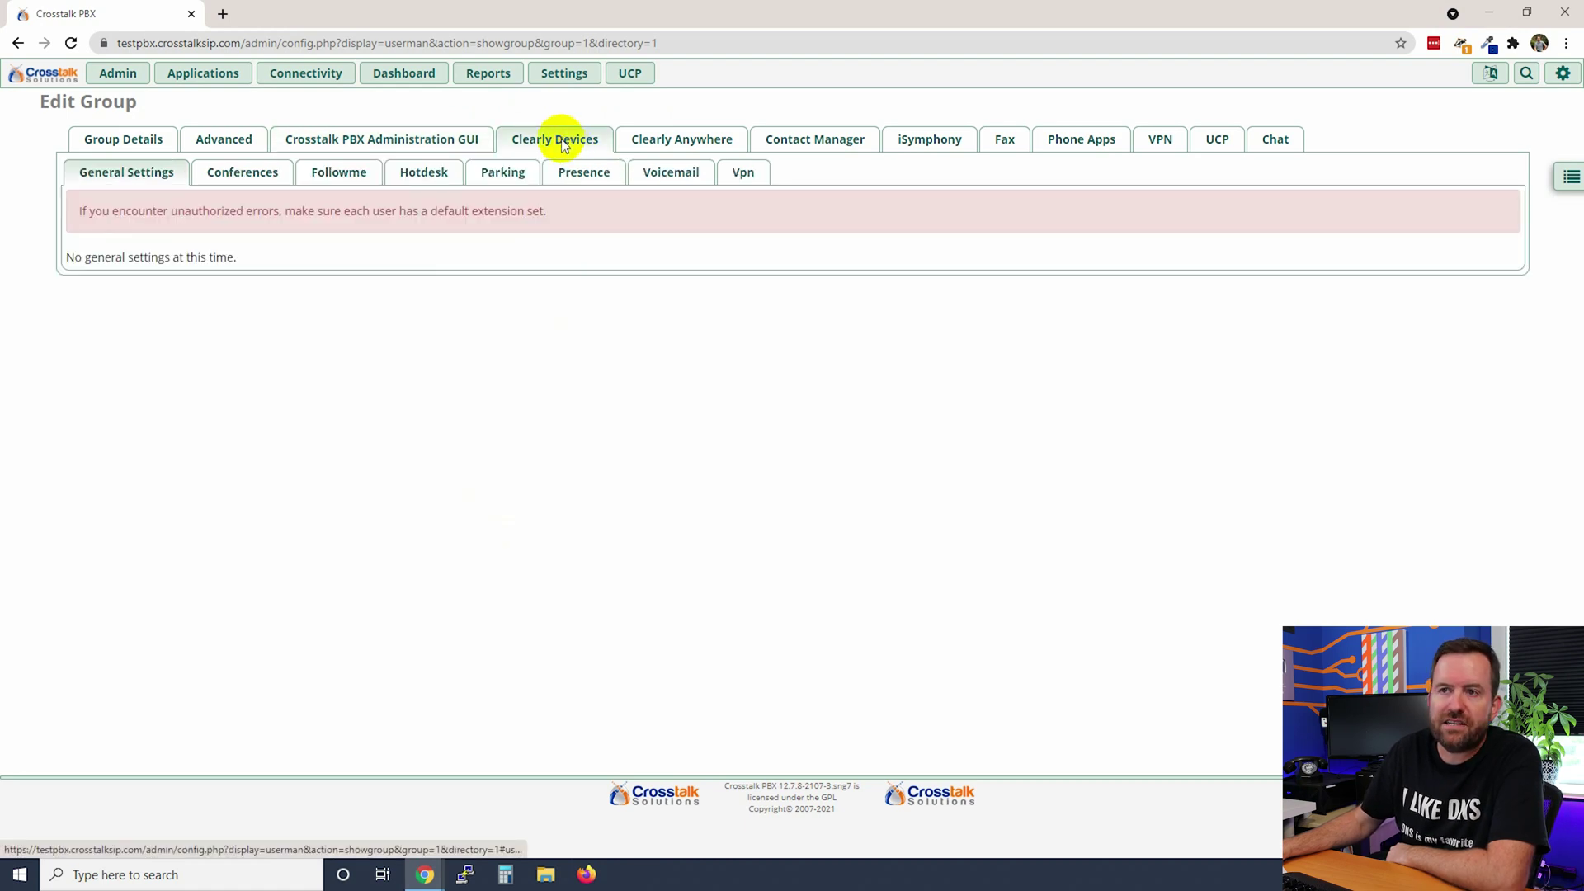
Step: Check the group's Clearly Devices Voicemail, VPN and Parking options, then return to Clearly Anywhere
{"action": "left_click", "coordinate": [670, 142]}
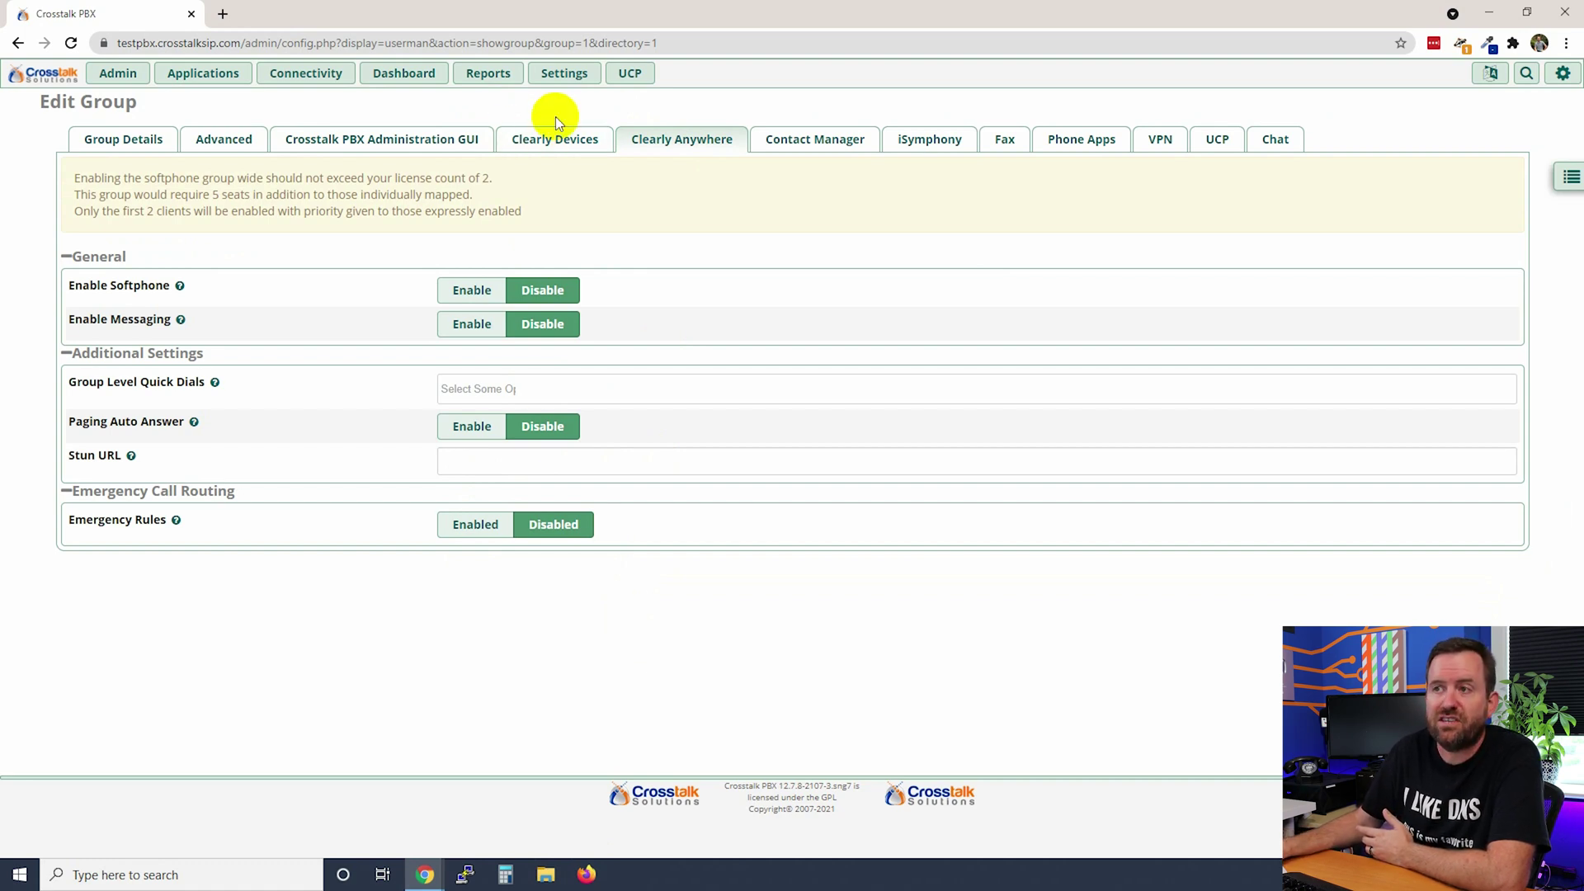
{"action": "left_click", "coordinate": [569, 139]}
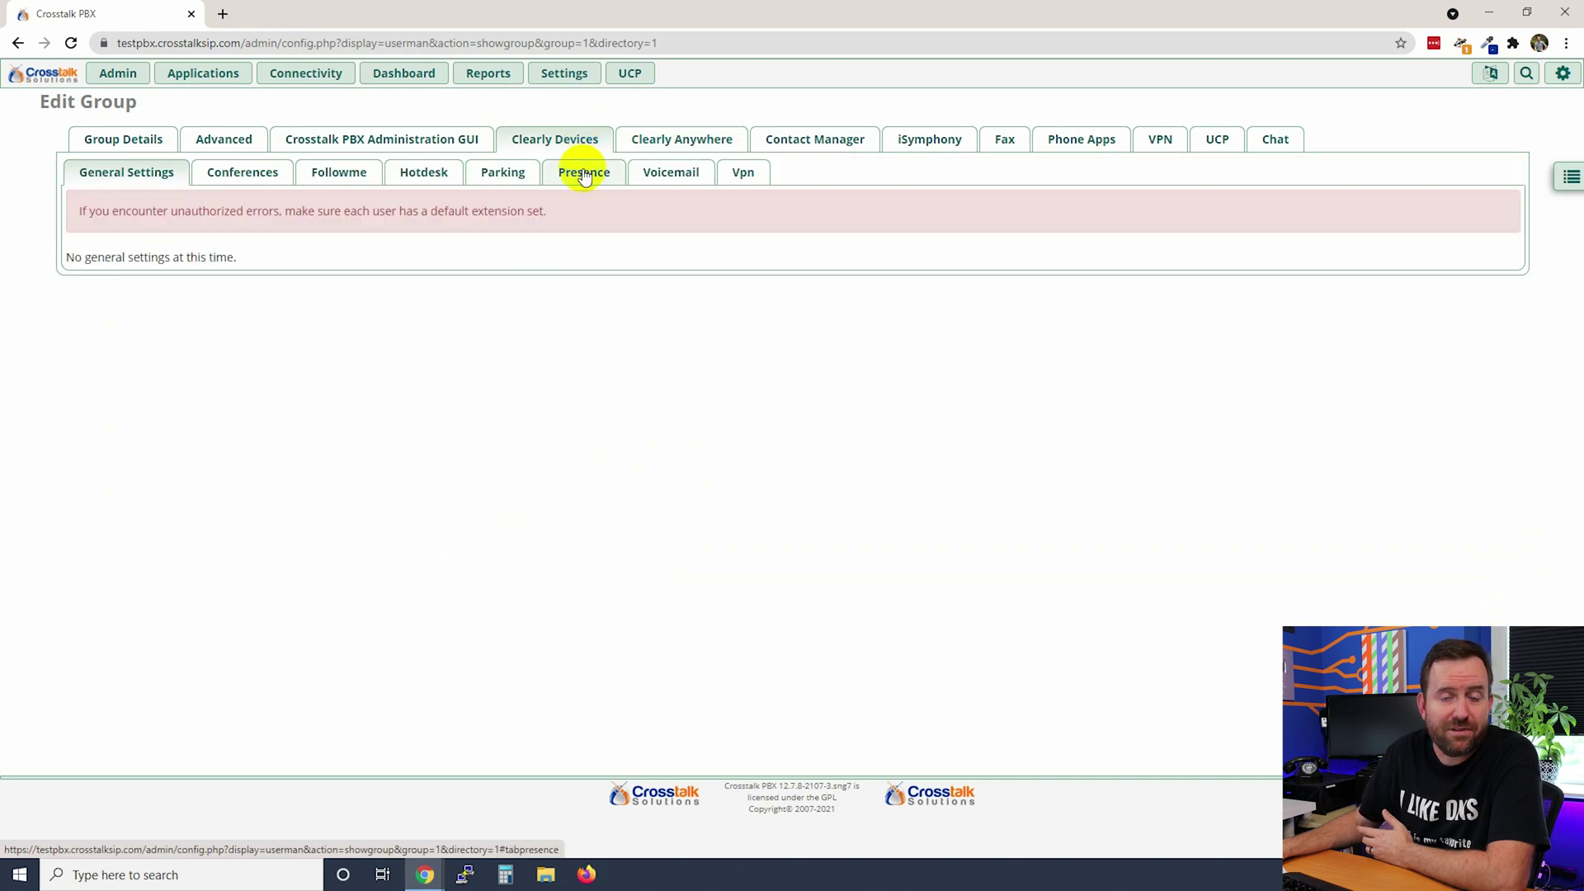
{"action": "left_click", "coordinate": [651, 175]}
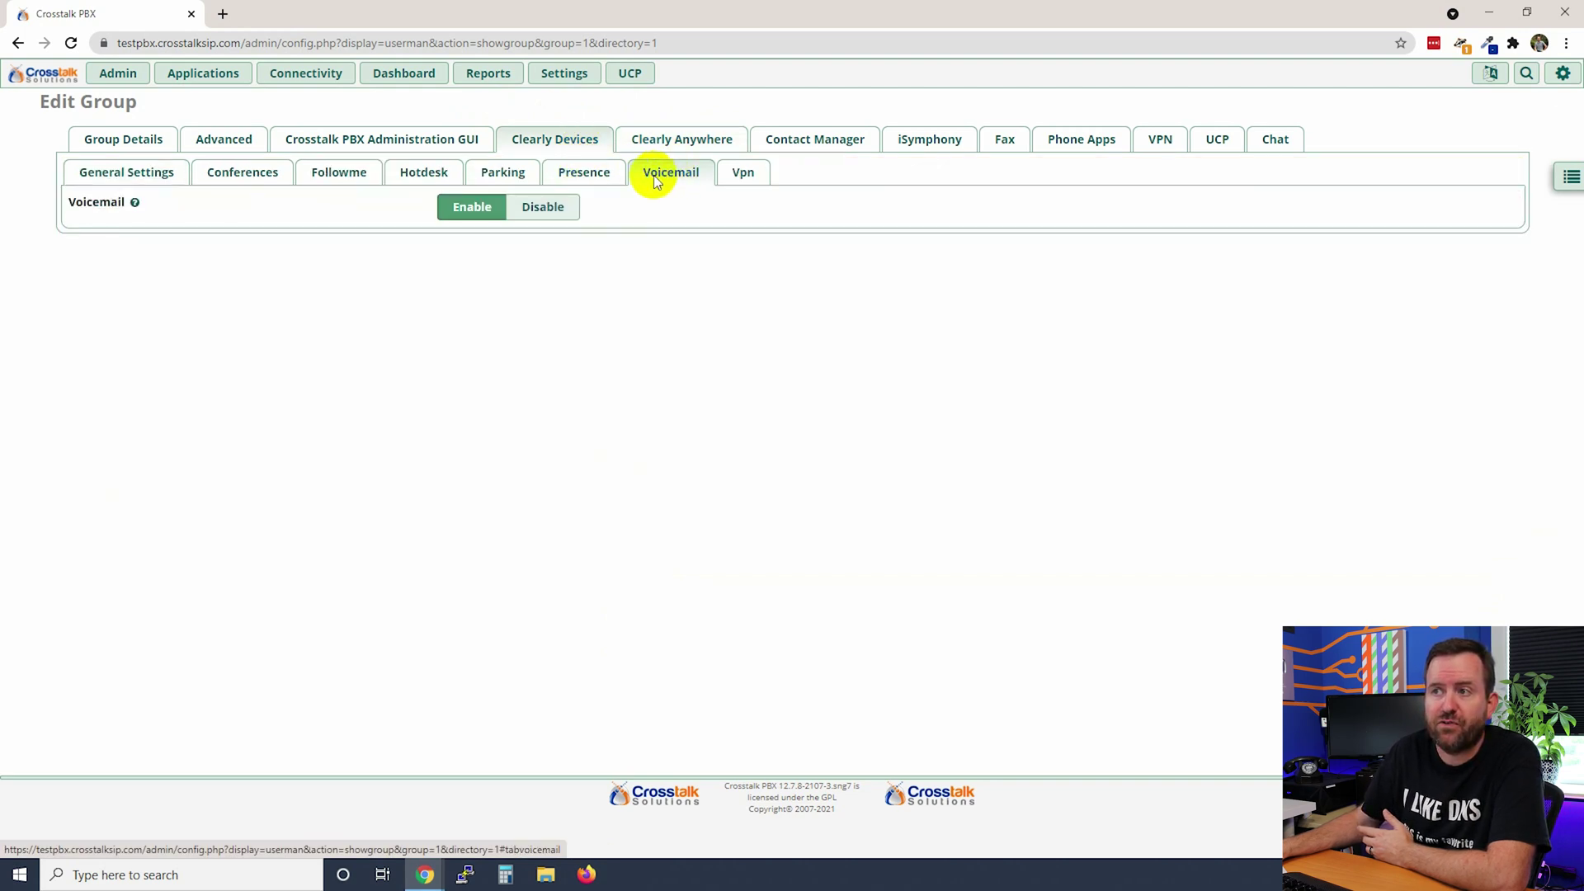
{"action": "left_click", "coordinate": [746, 176]}
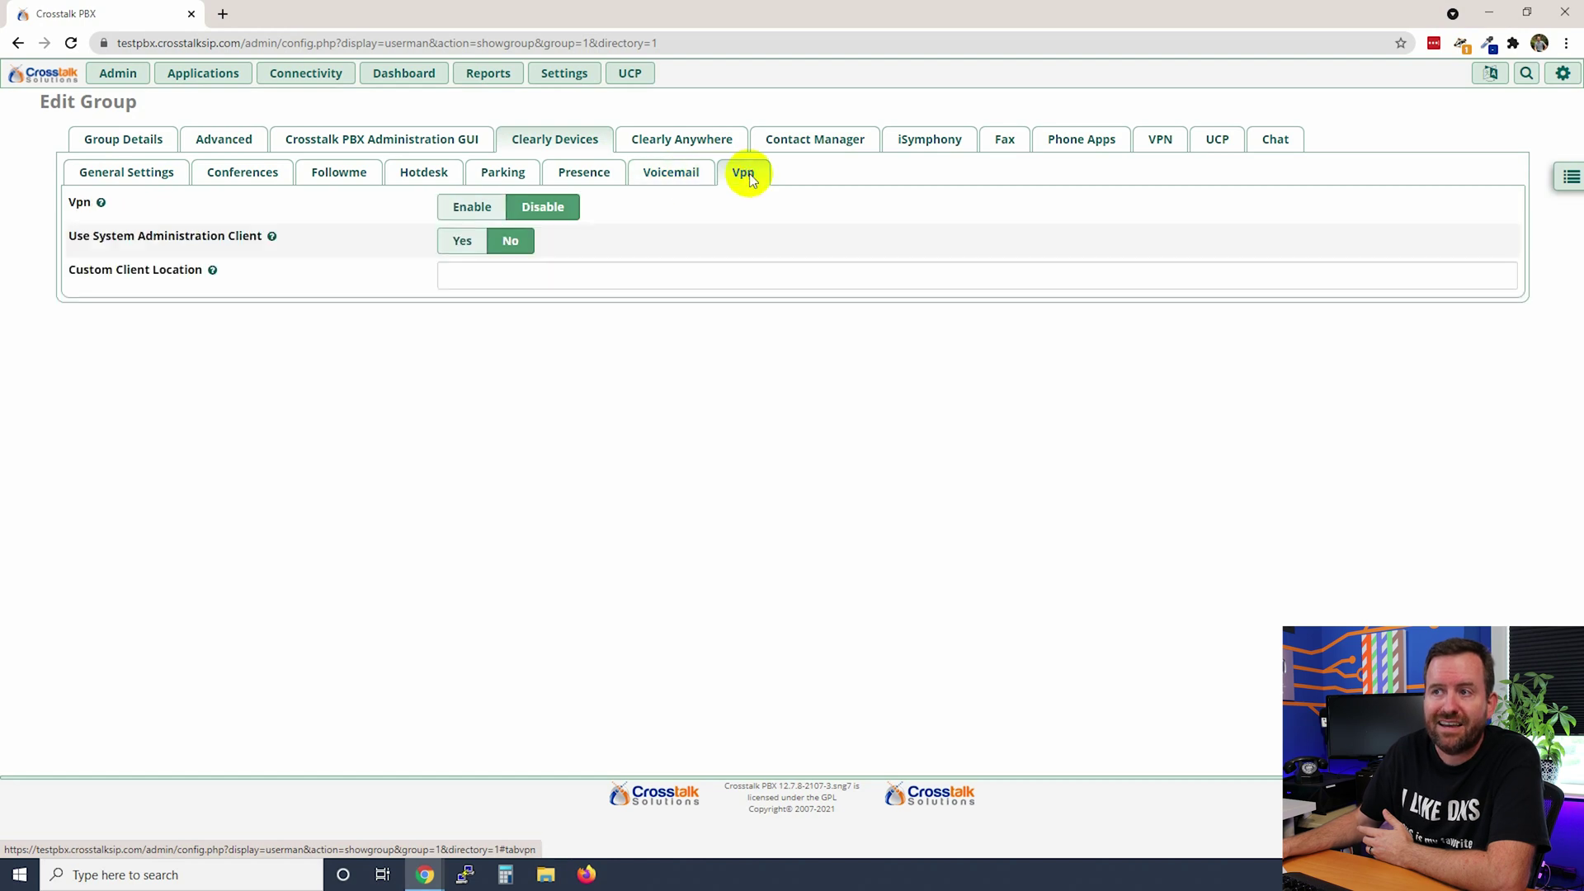
{"action": "left_click", "coordinate": [494, 177]}
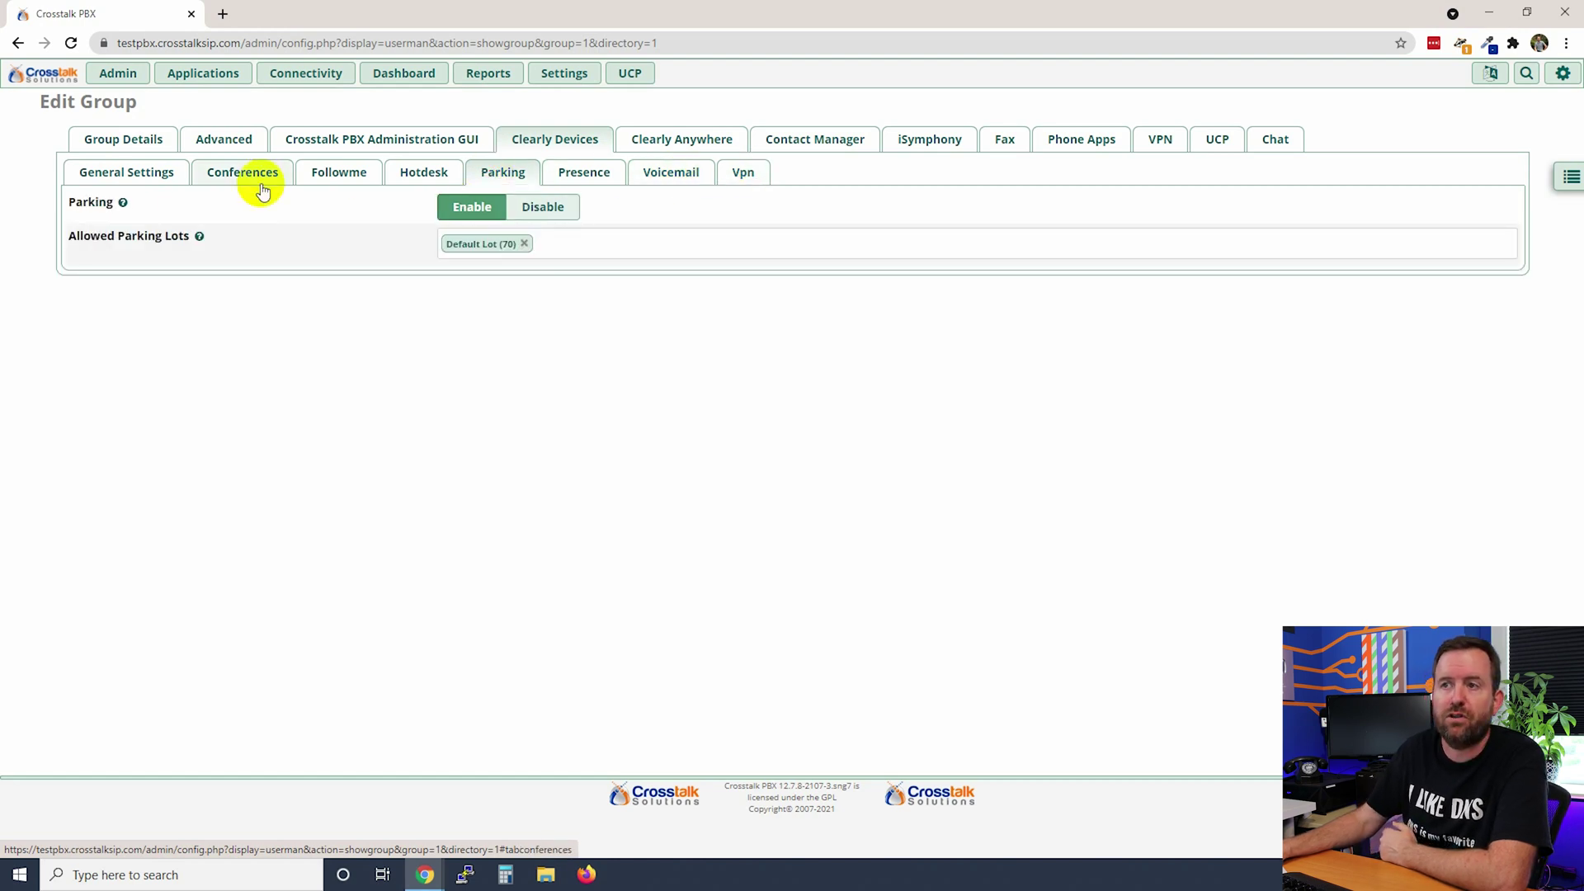
{"action": "left_click", "coordinate": [707, 151]}
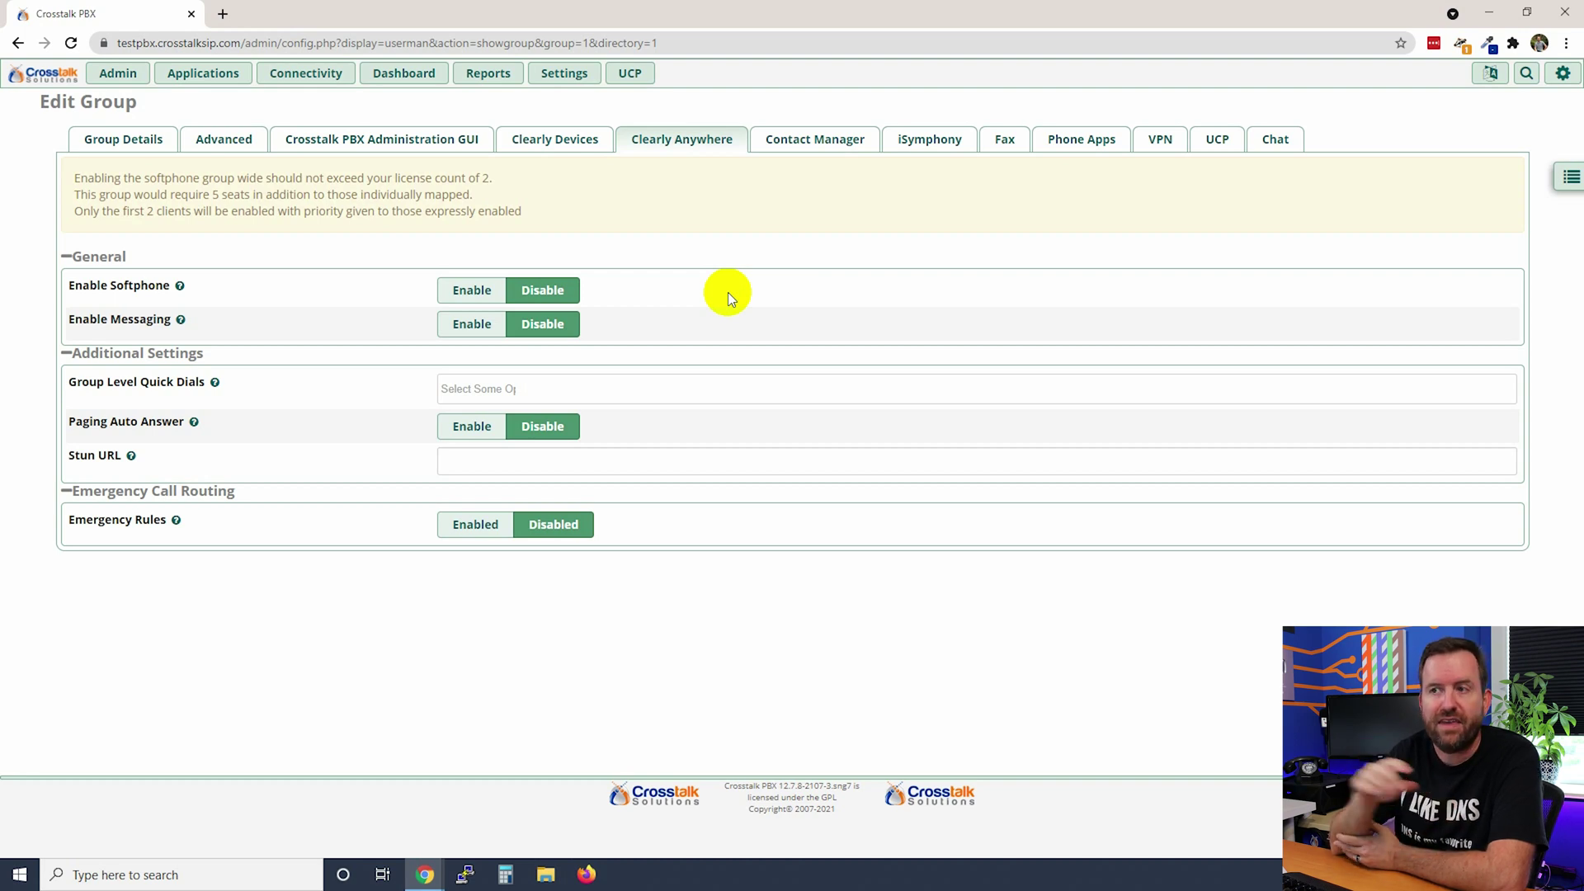
Step: Enable the Clearly Anywhere softphone for All Users, then view the Contact Manager and iSymphony settings
{"action": "left_click", "coordinate": [464, 288]}
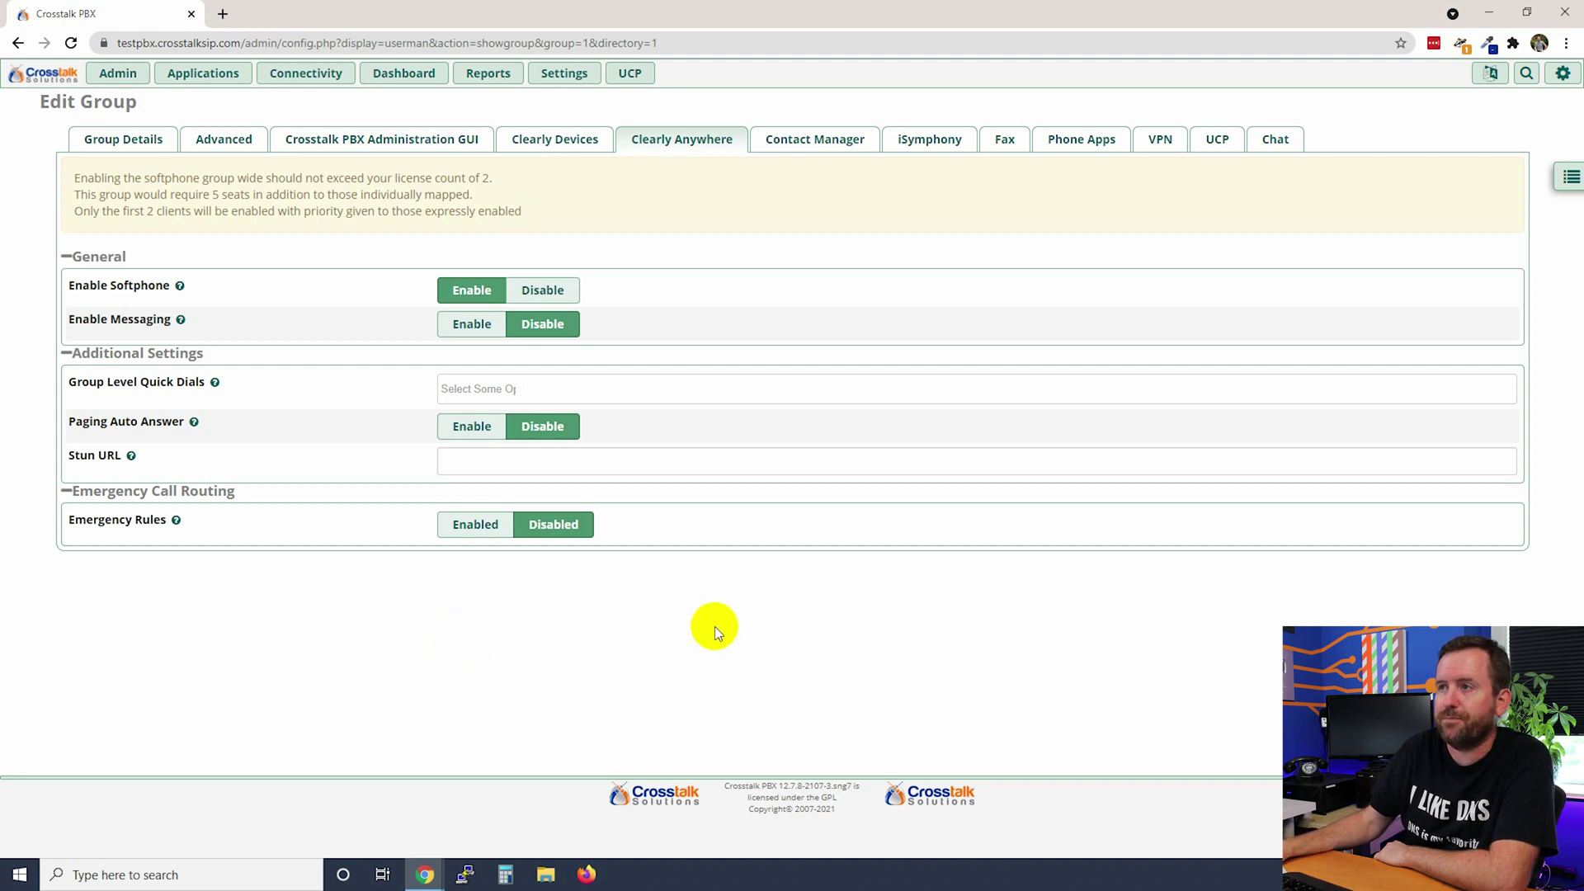
{"action": "left_click", "coordinate": [810, 142]}
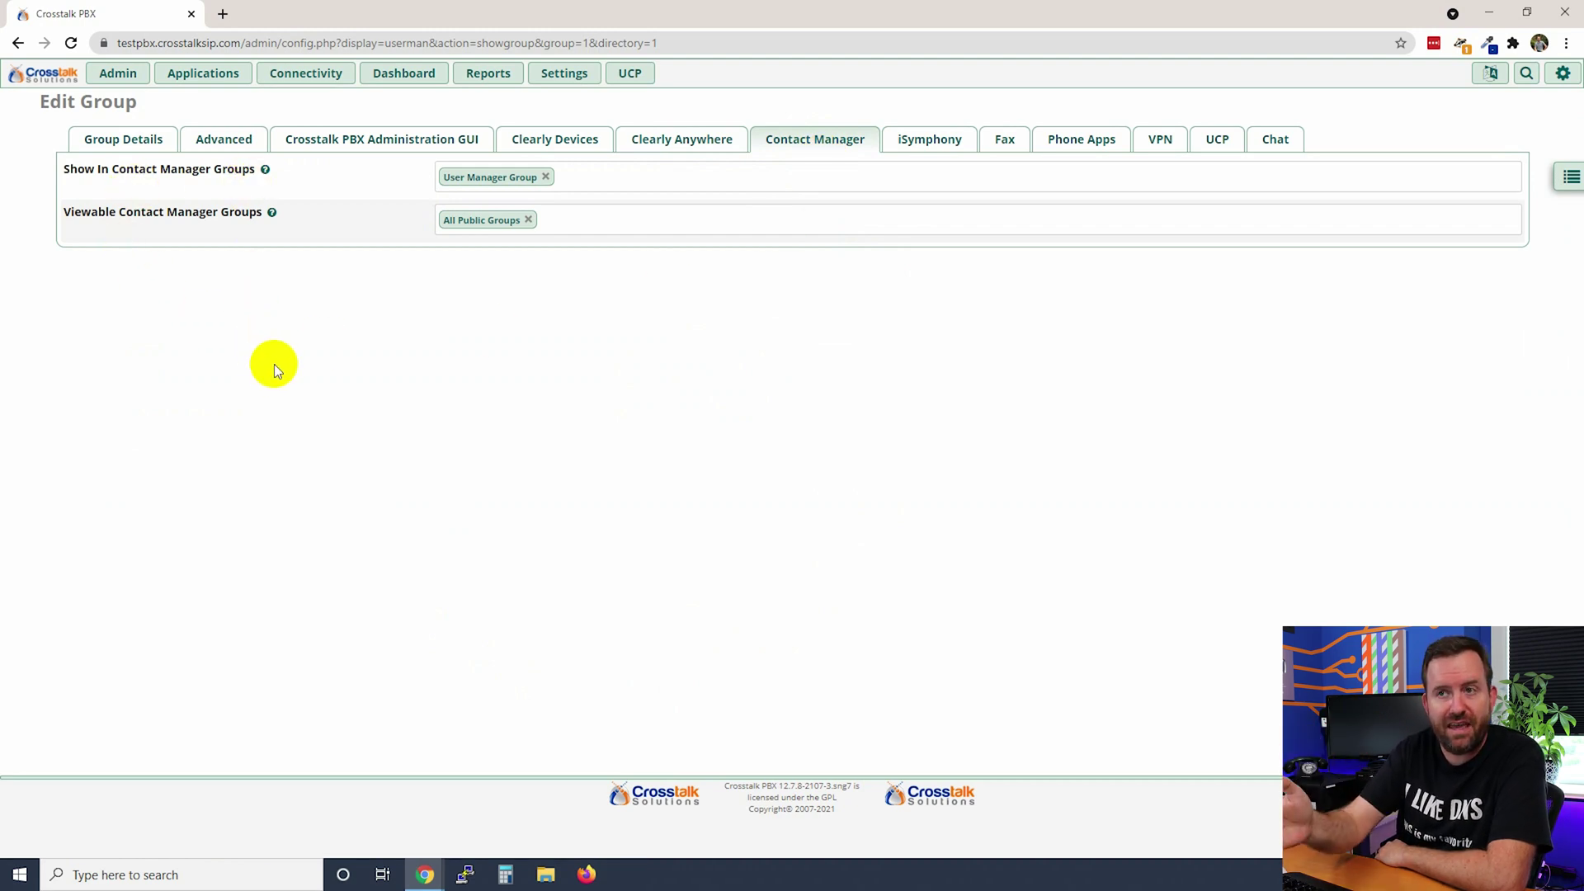
{"action": "left_click", "coordinate": [938, 136]}
Step: Set fax Enabled to No for the All Users group, then view its Phone Apps settings
{"action": "left_click", "coordinate": [1003, 139]}
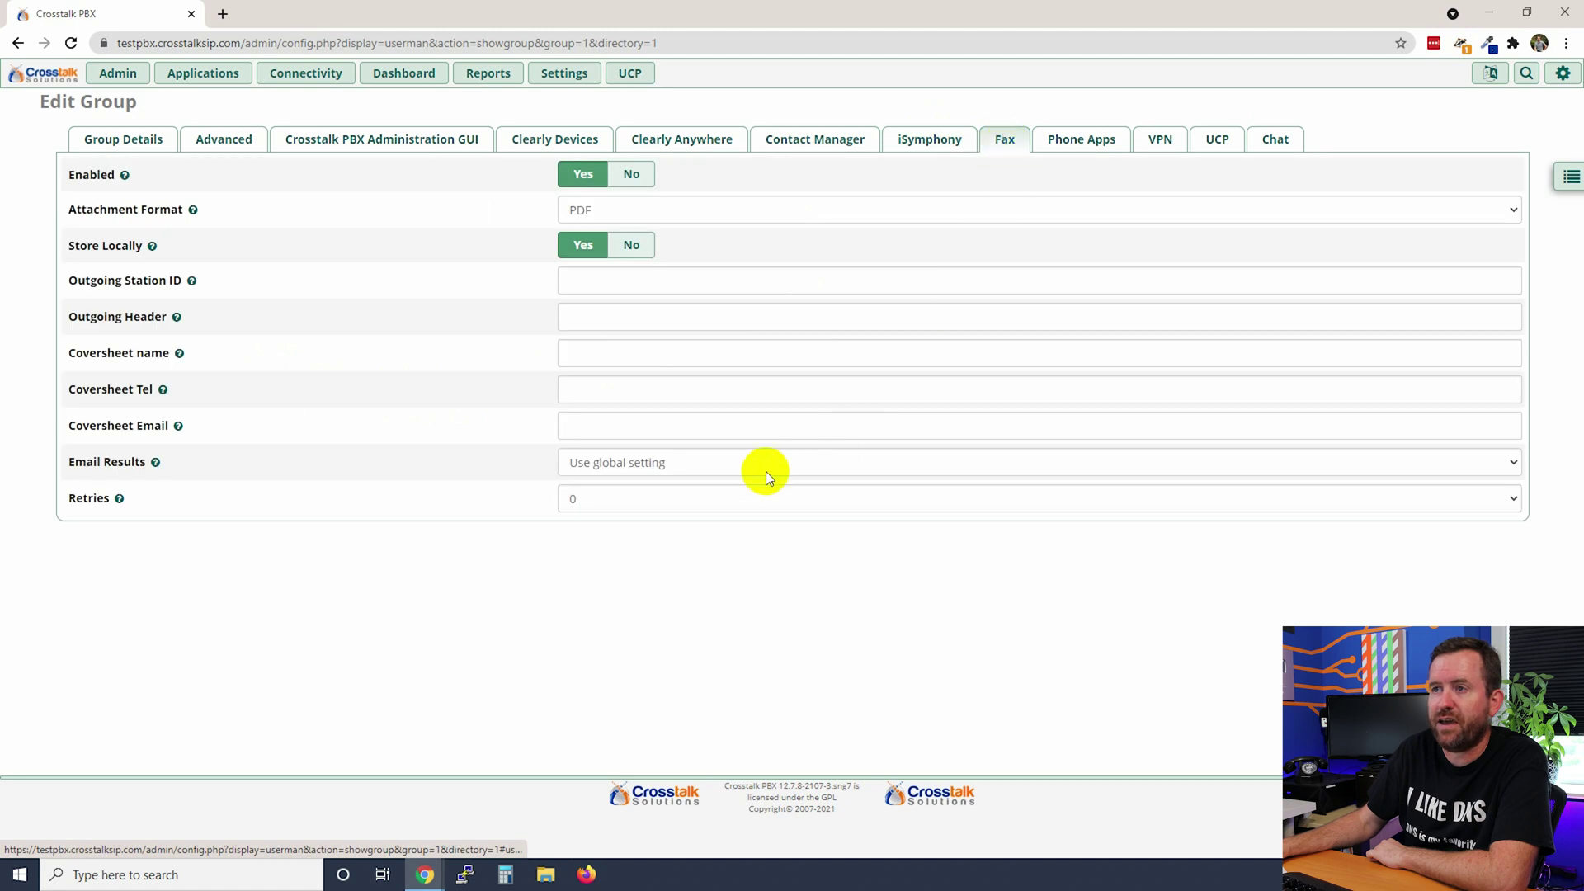
{"action": "left_click", "coordinate": [631, 173]}
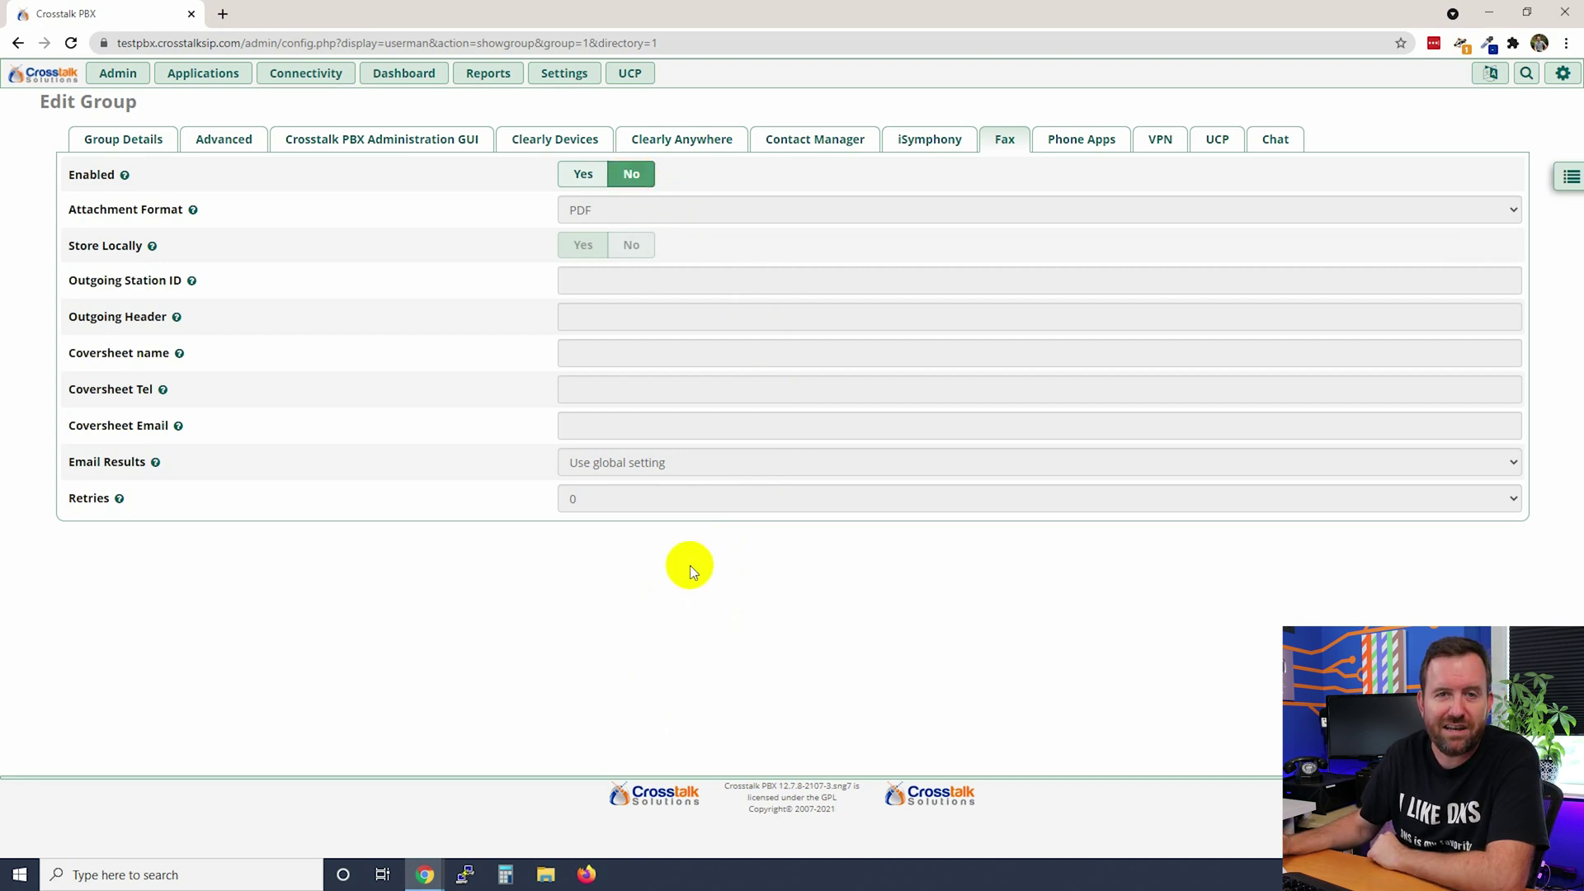
{"action": "left_click", "coordinate": [1077, 142]}
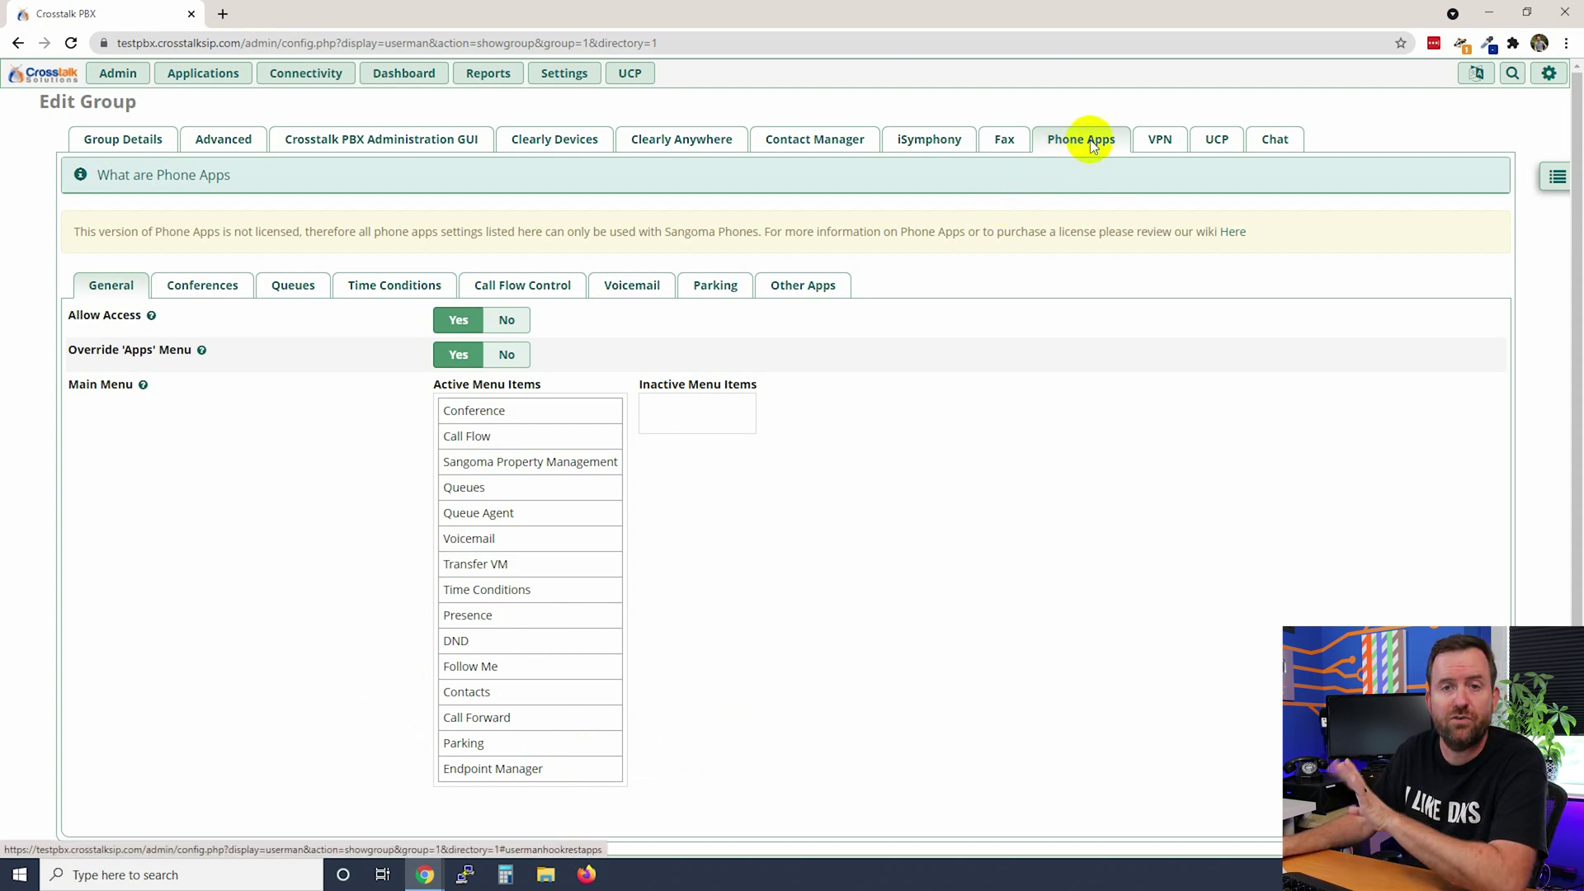
Step: Review the group's VPN and UCP permission categories, setting Enable Findme Follow to Yes
{"action": "left_click", "coordinate": [1160, 145]}
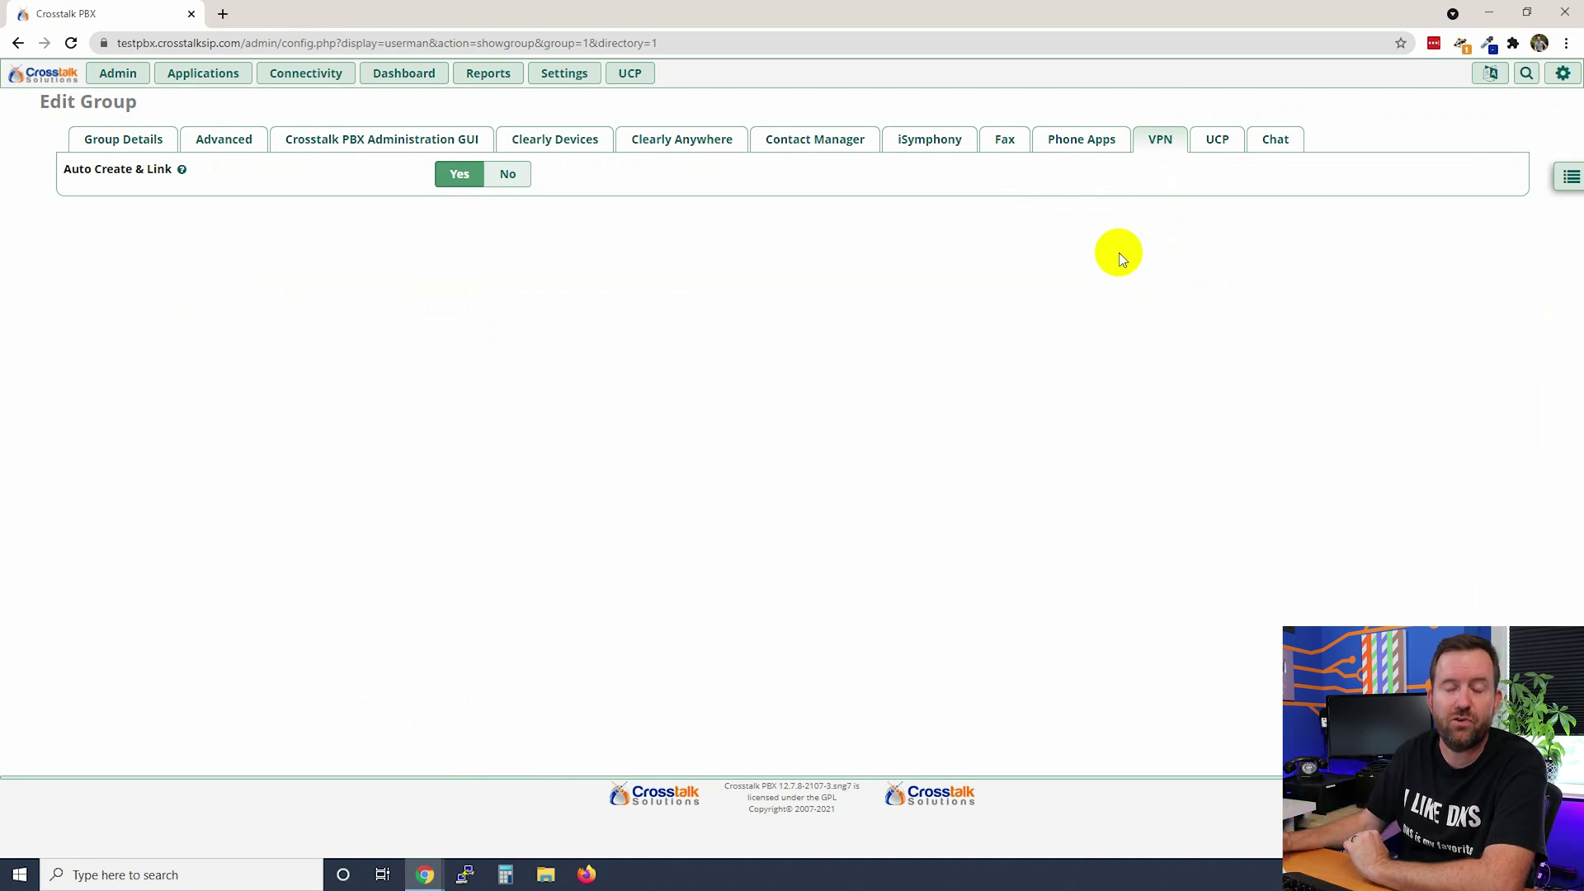
{"action": "left_click", "coordinate": [1218, 138]}
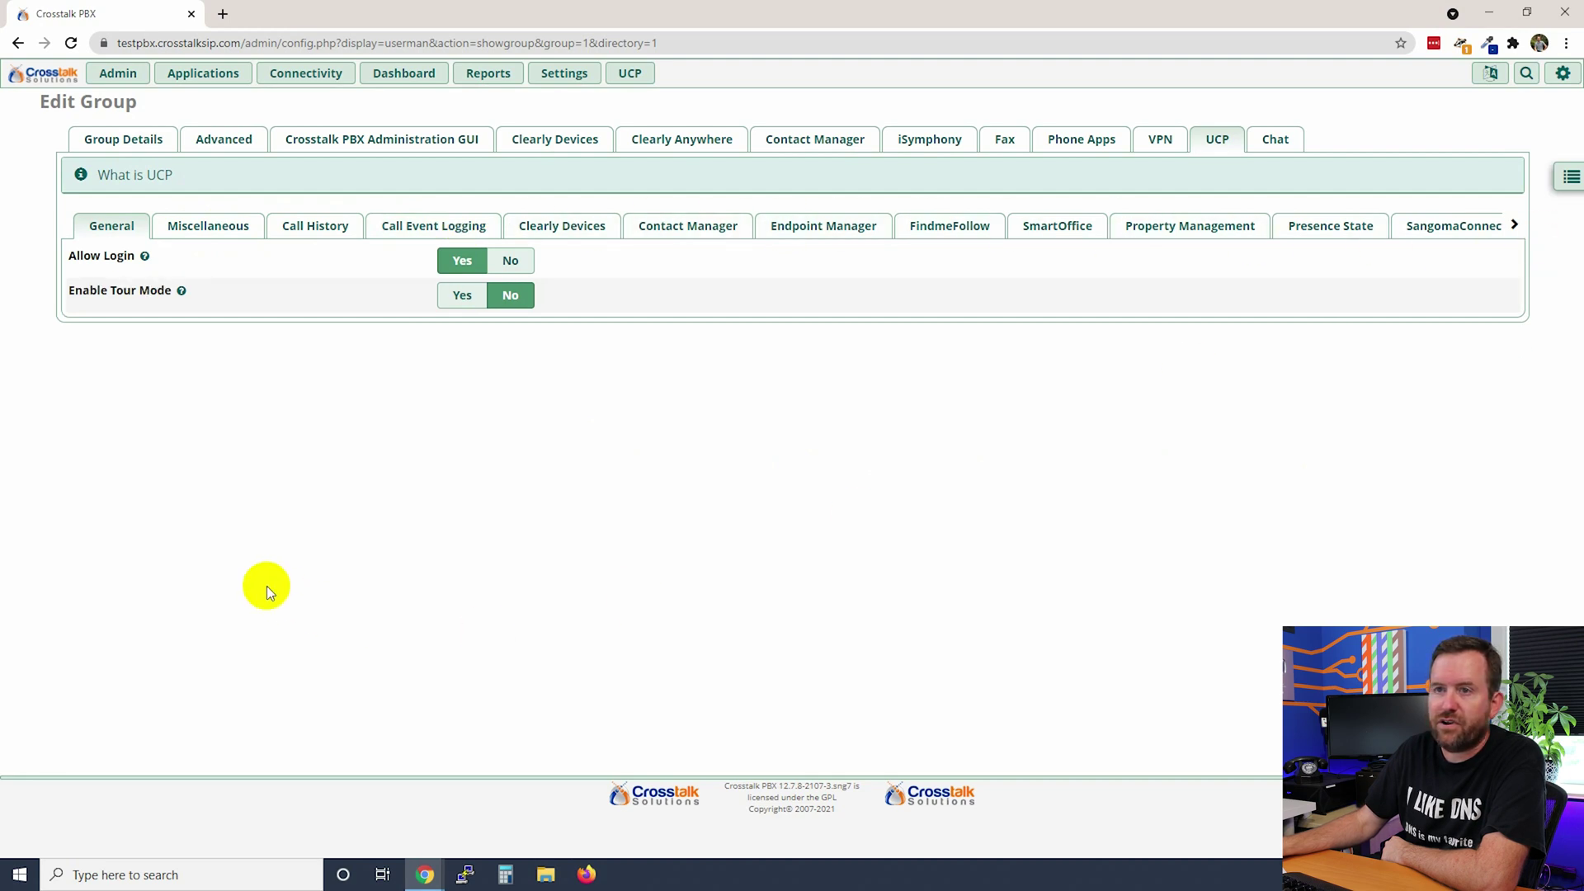
{"action": "left_click", "coordinate": [312, 230]}
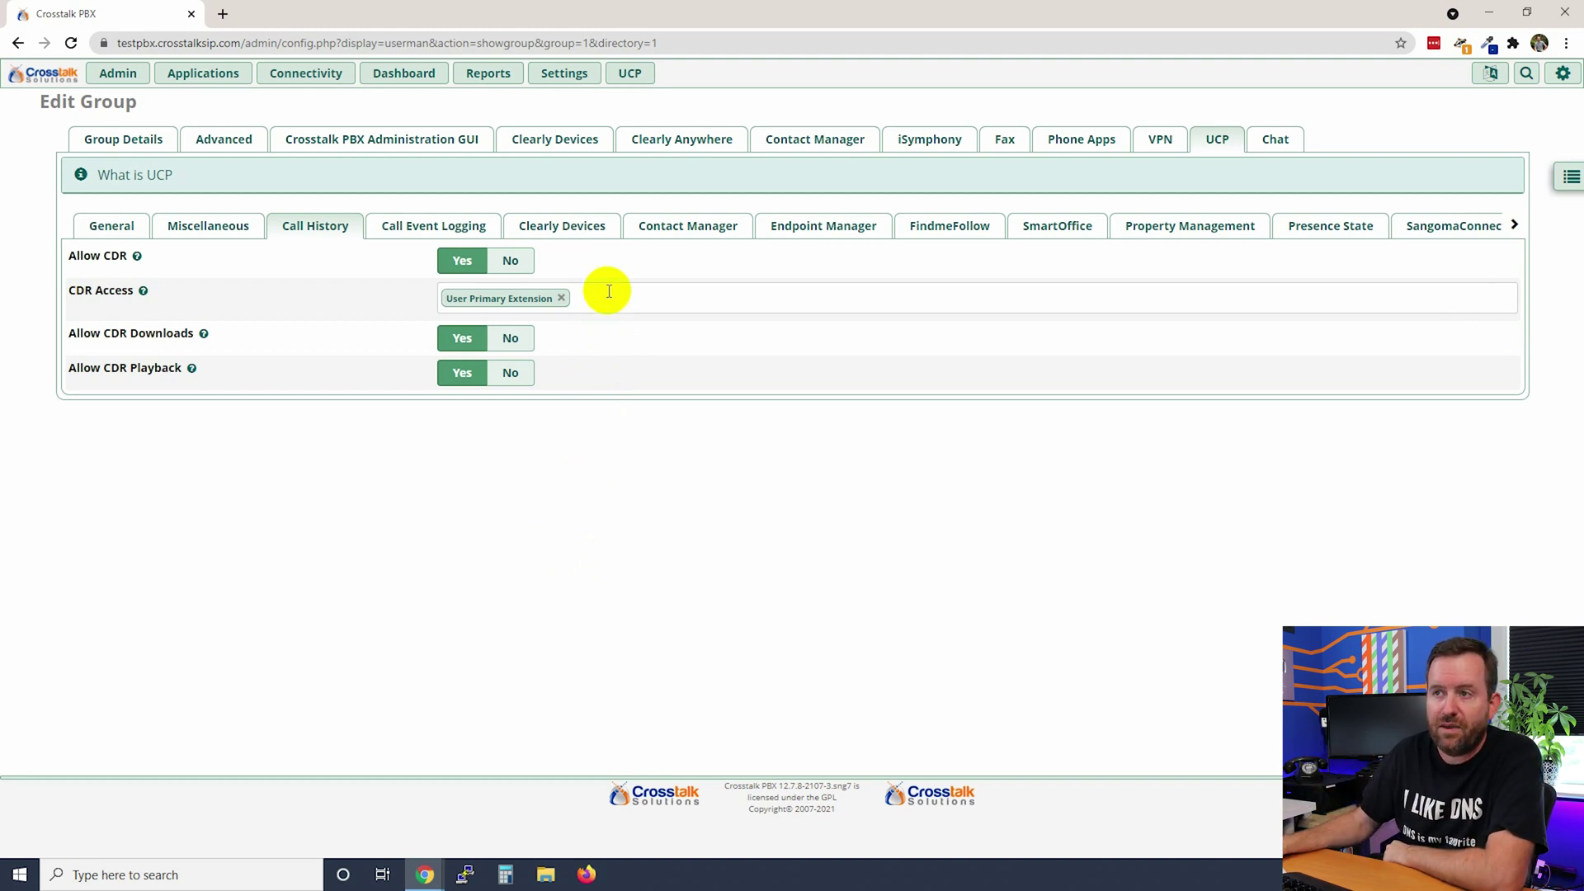
{"action": "left_click", "coordinate": [462, 224]}
{"action": "left_click", "coordinate": [584, 225]}
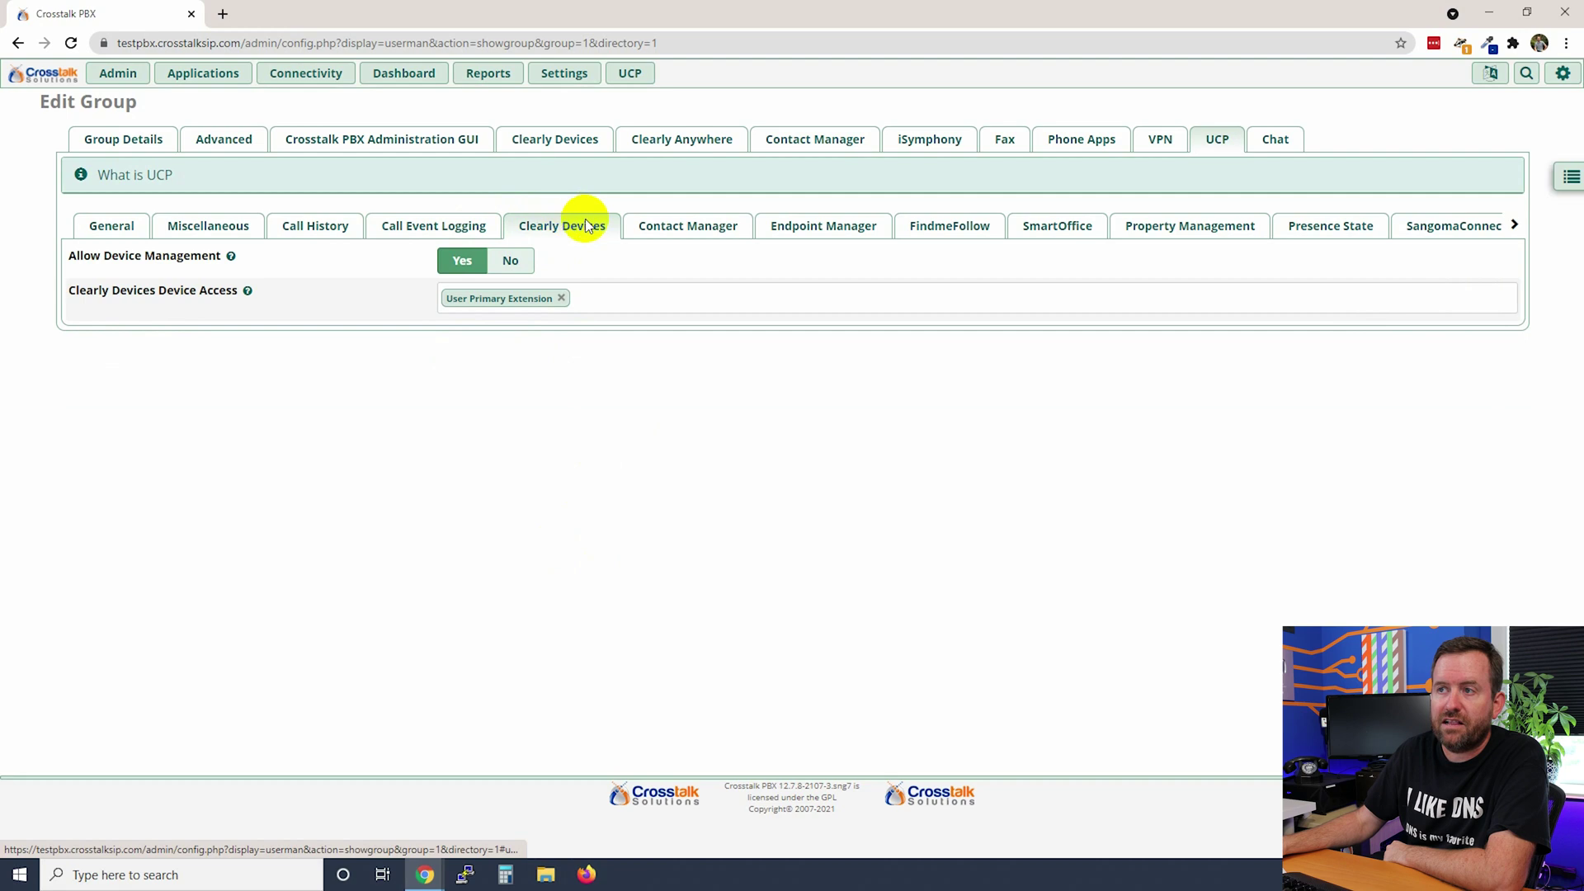
{"action": "left_click", "coordinate": [685, 224]}
{"action": "left_click", "coordinate": [814, 233]}
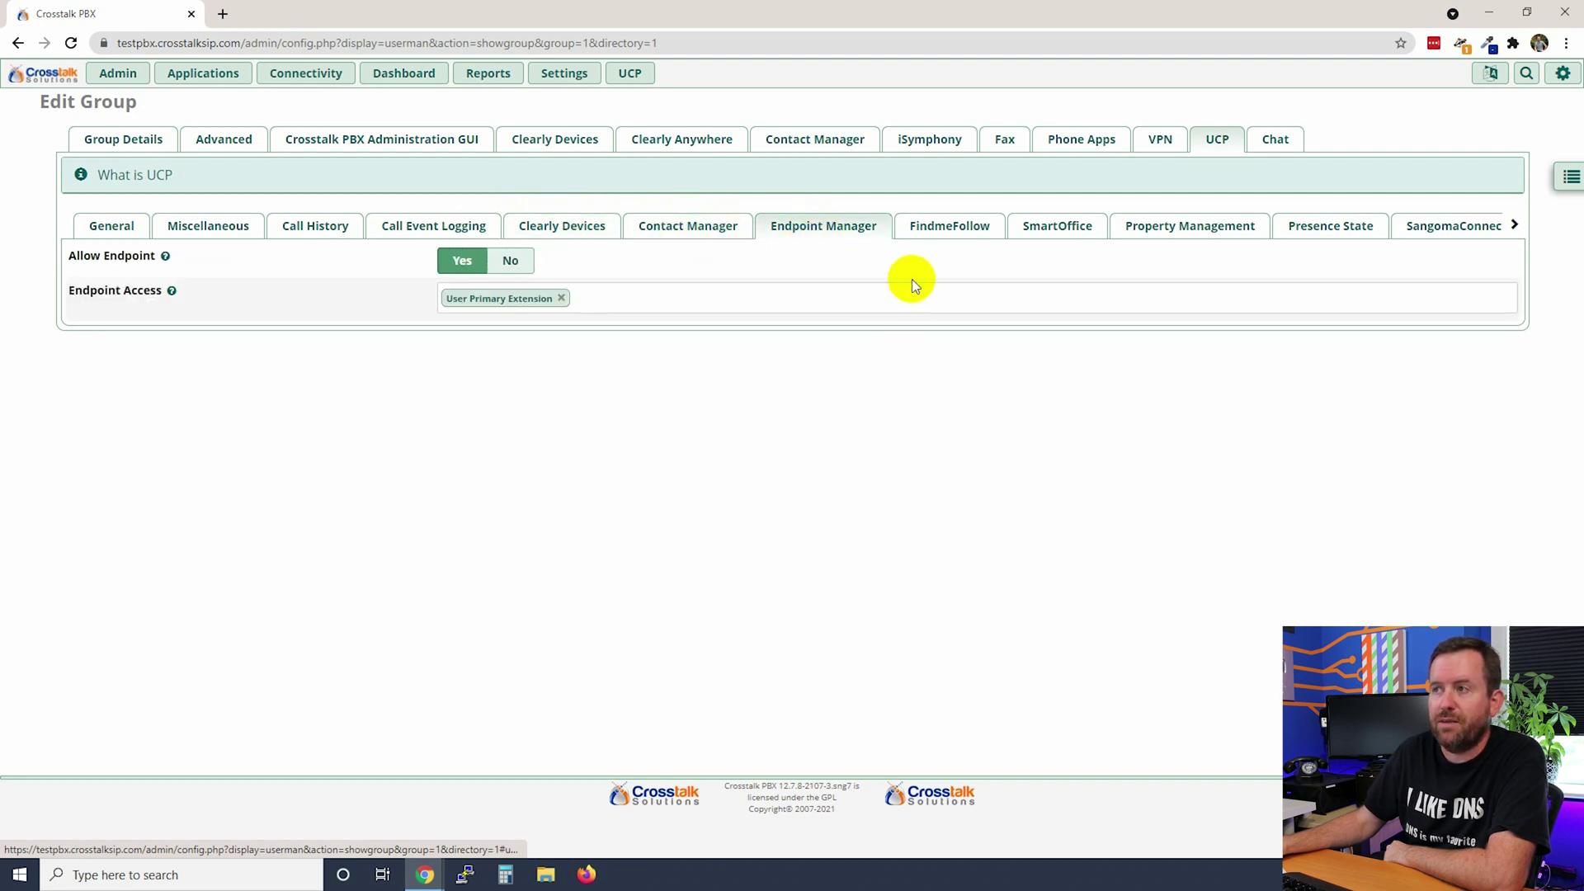
{"action": "left_click", "coordinate": [938, 224]}
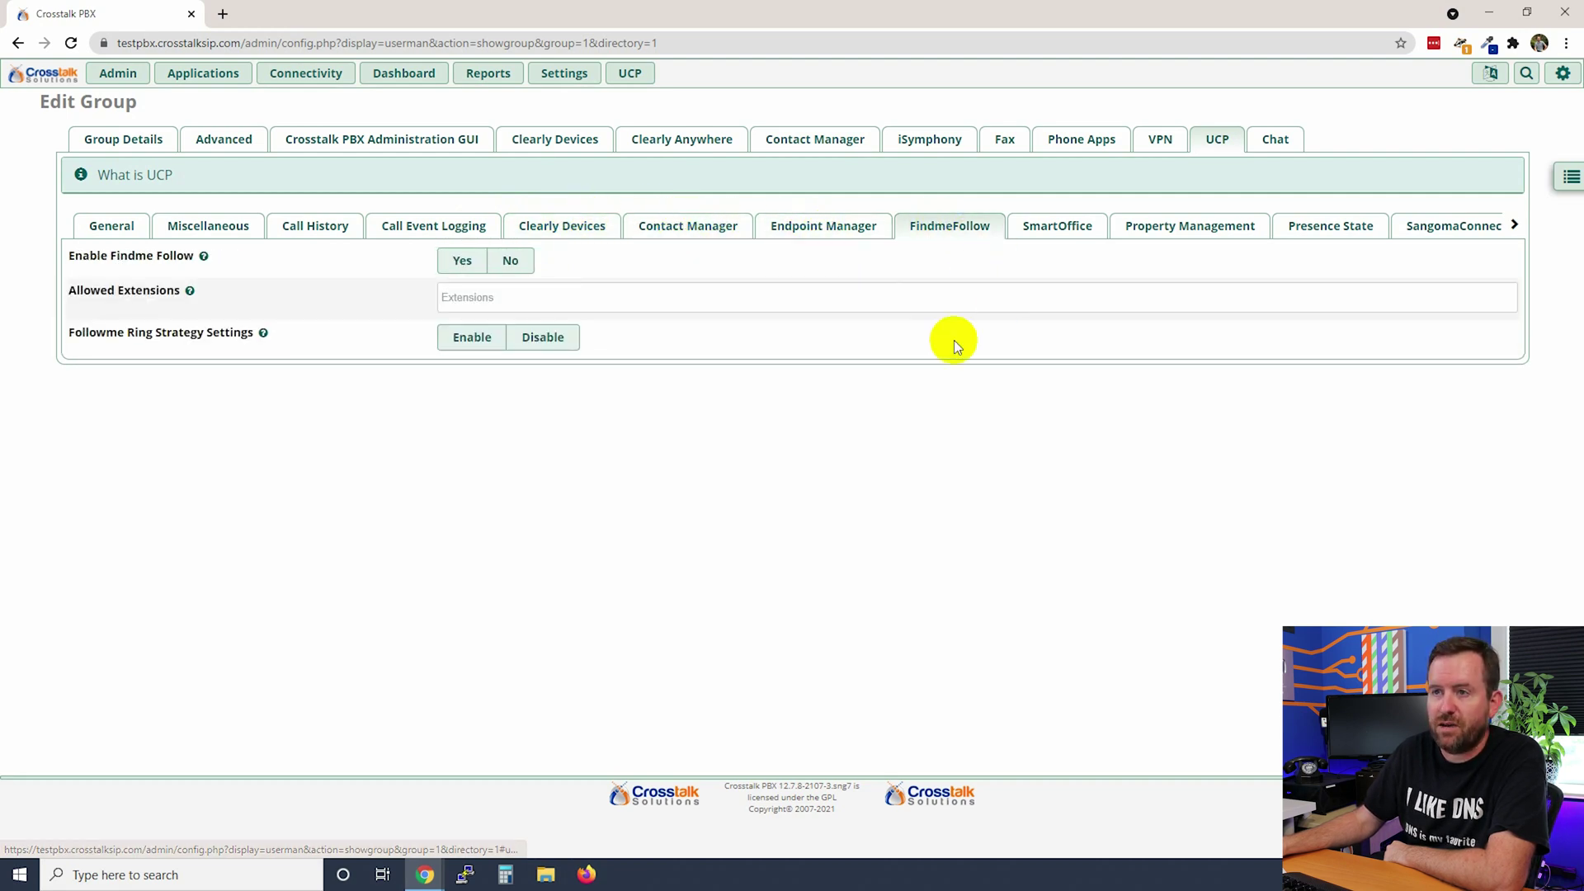
{"action": "left_click", "coordinate": [462, 260]}
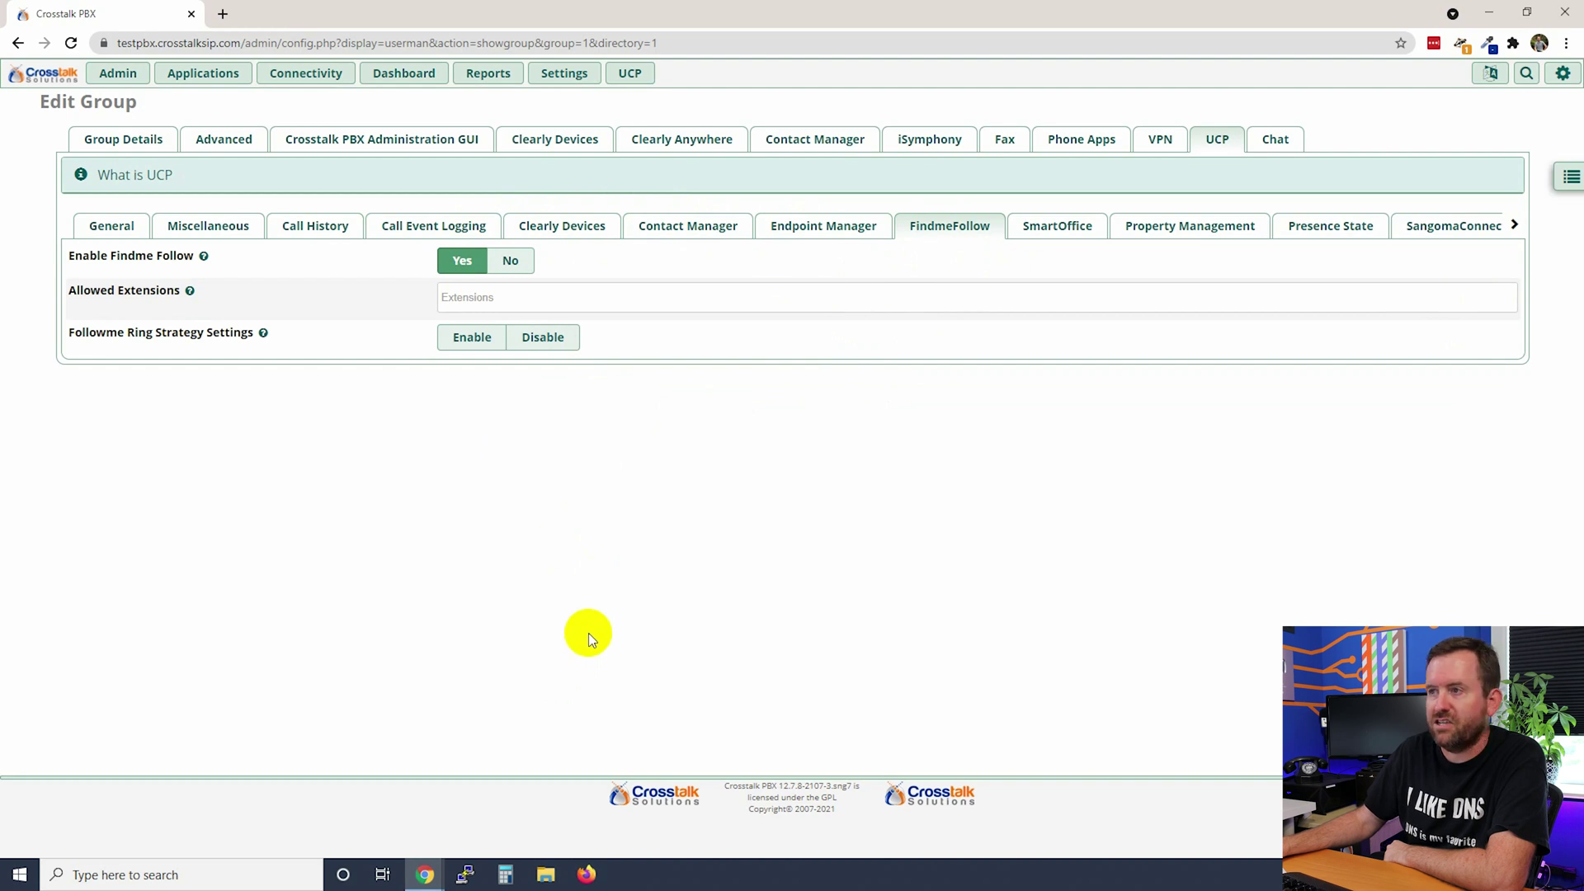
Step: Check the remaining UCP categories through voicemail, then set Enable Phone to Yes
{"action": "left_click", "coordinate": [1056, 225]}
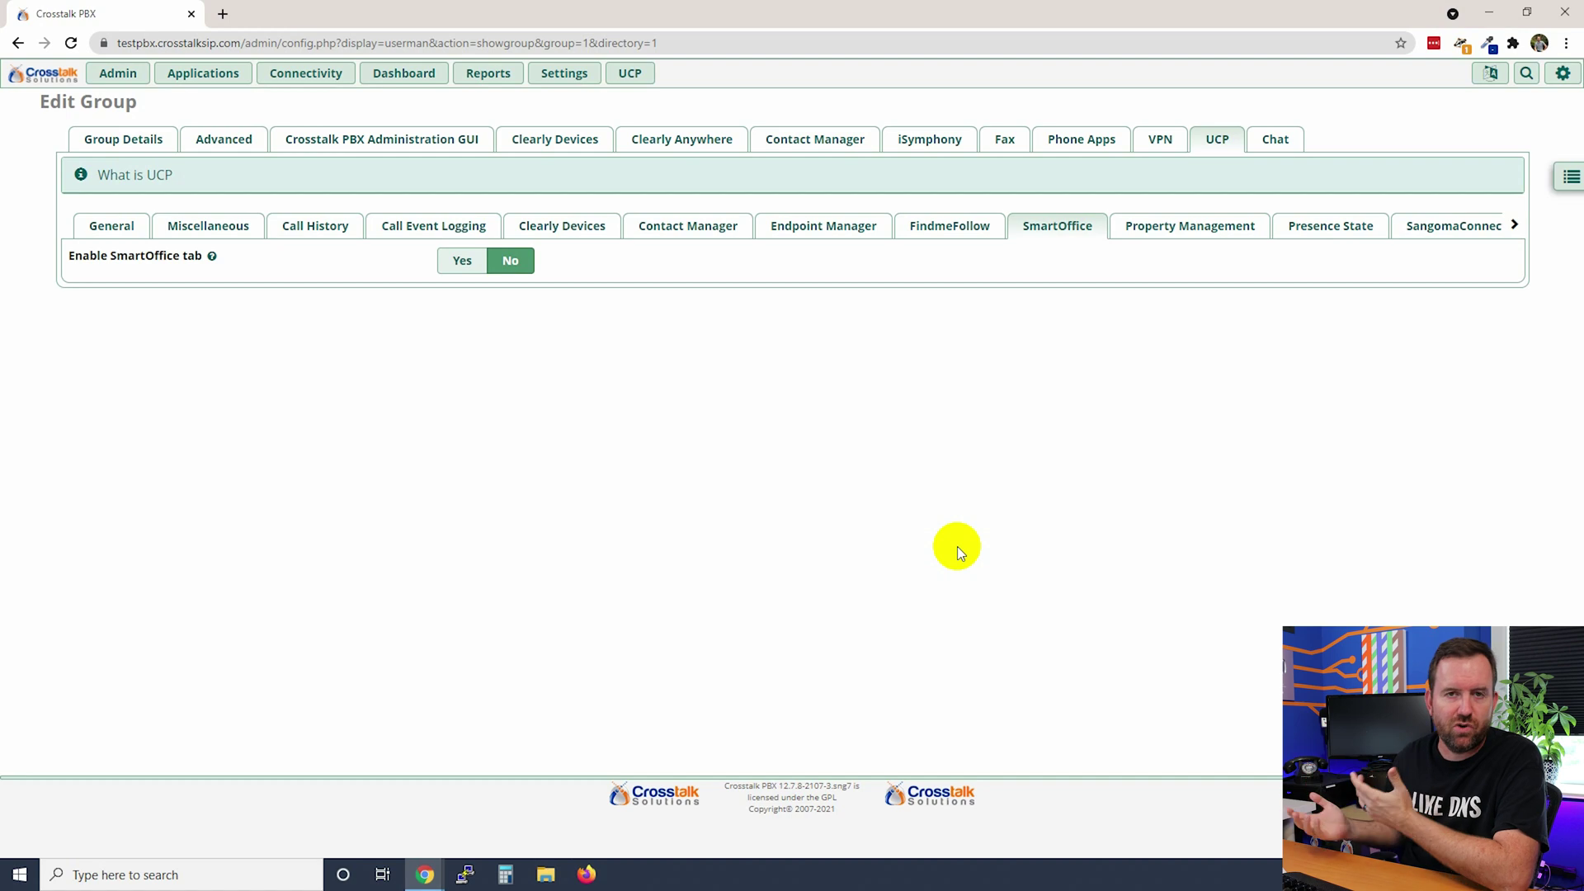
{"action": "left_click", "coordinate": [1179, 225]}
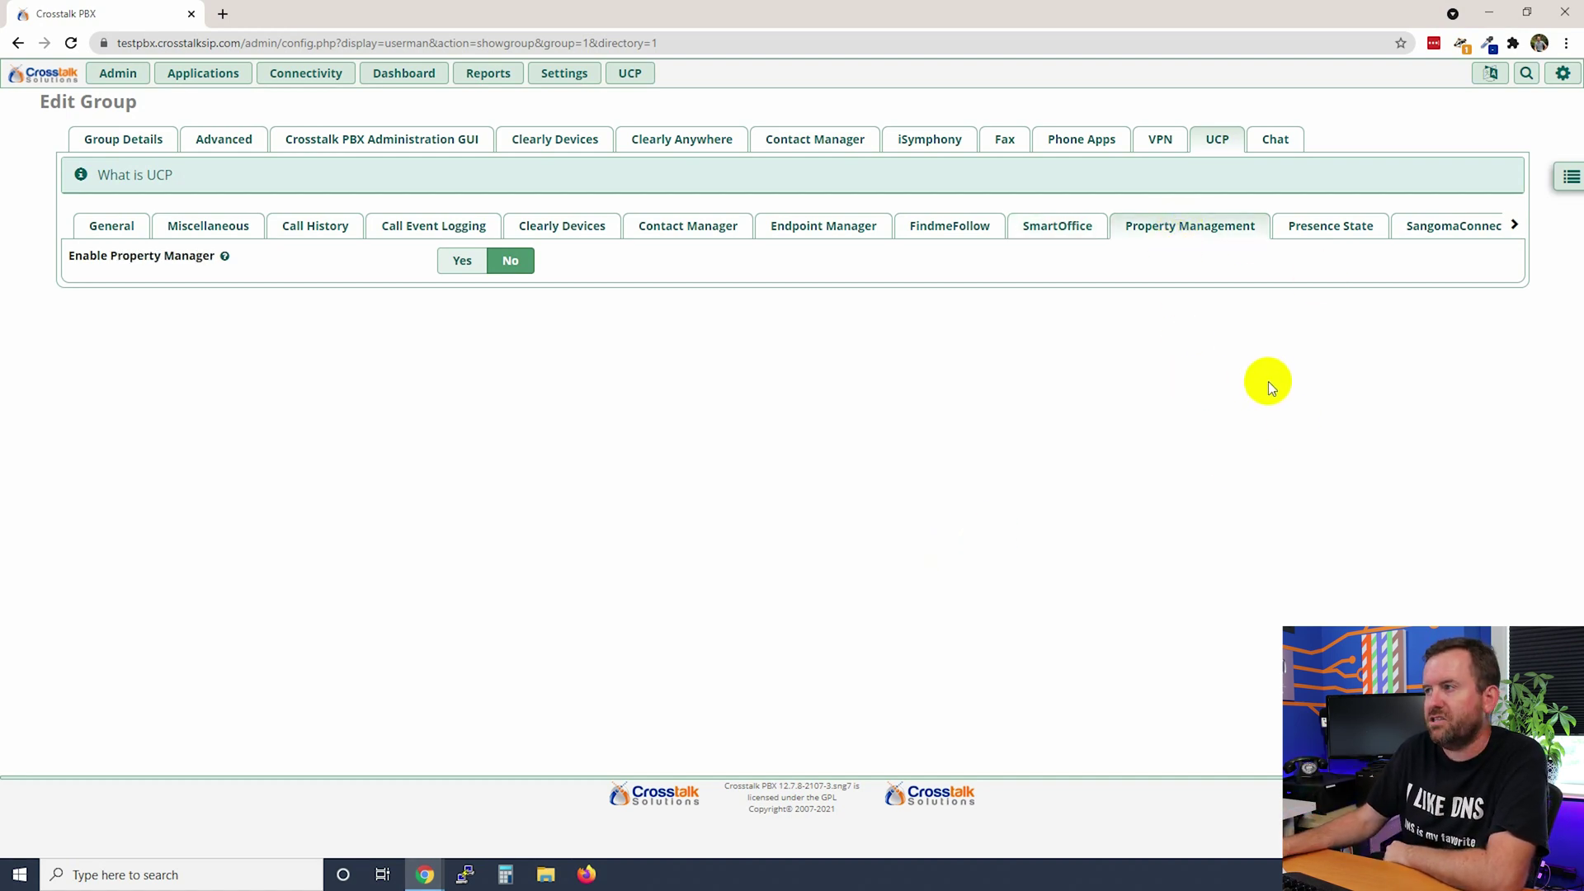
{"action": "left_click", "coordinate": [1326, 226]}
{"action": "left_click", "coordinate": [1514, 225]}
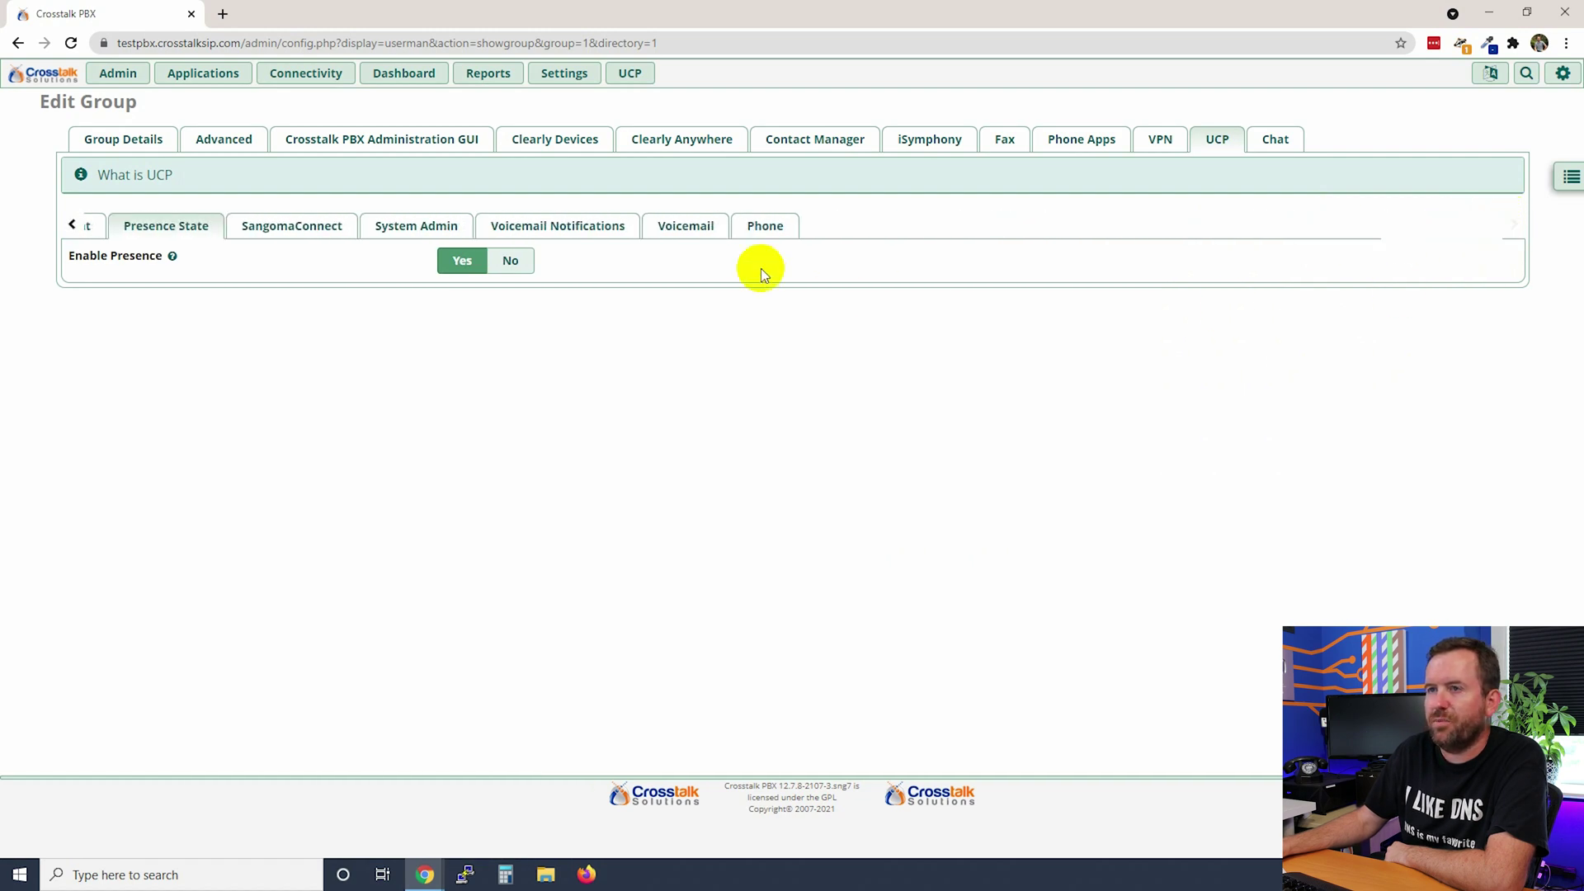
{"action": "left_click", "coordinate": [124, 225]}
{"action": "left_click", "coordinate": [273, 226]}
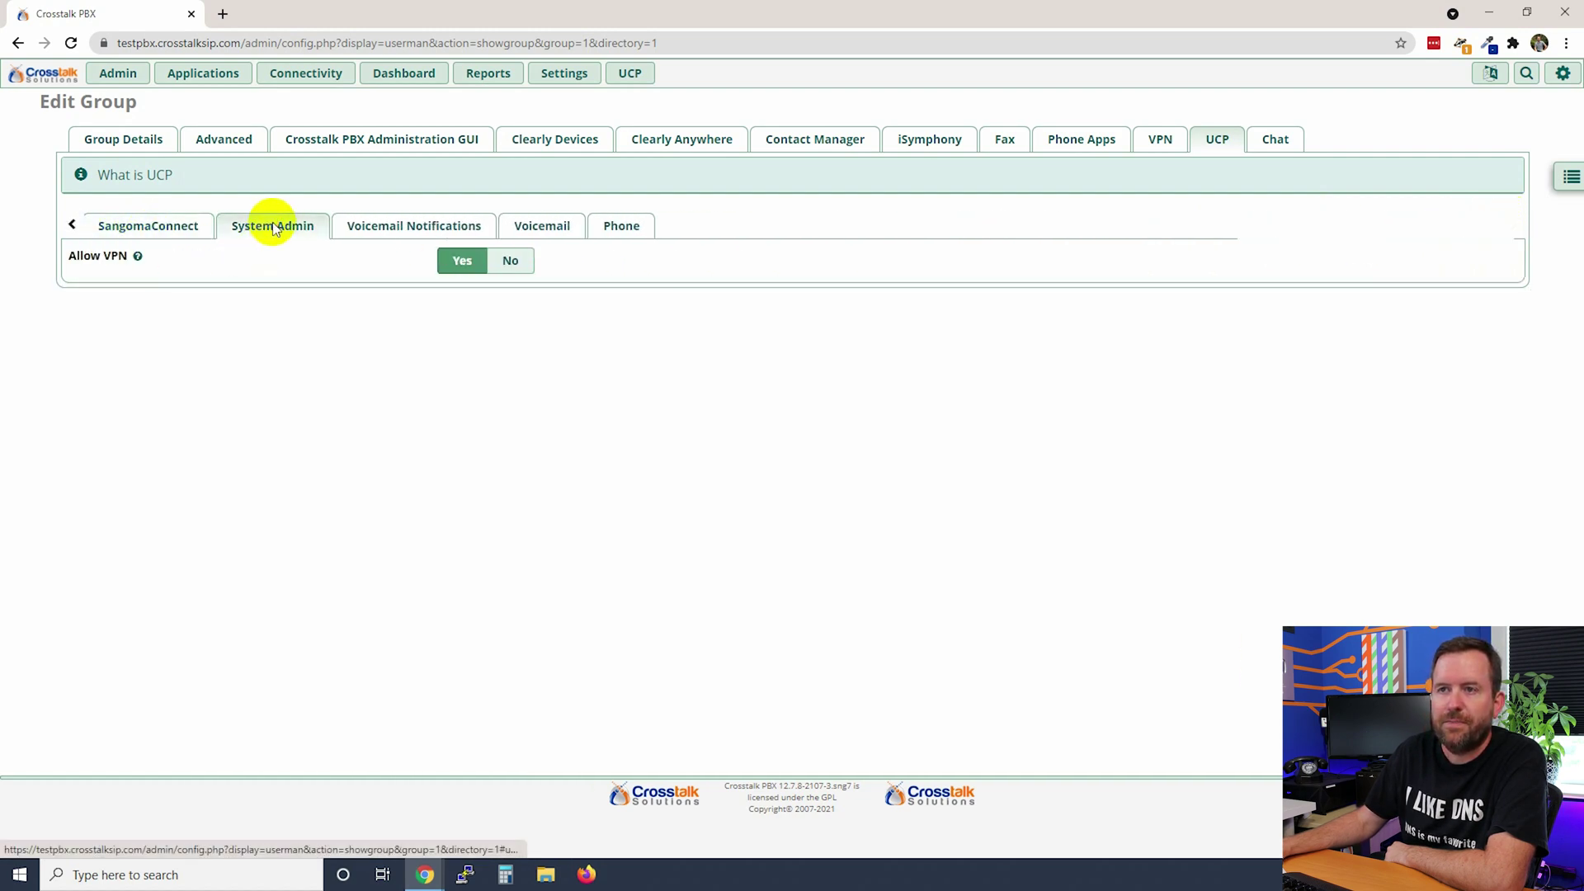
{"action": "left_click", "coordinate": [398, 225]}
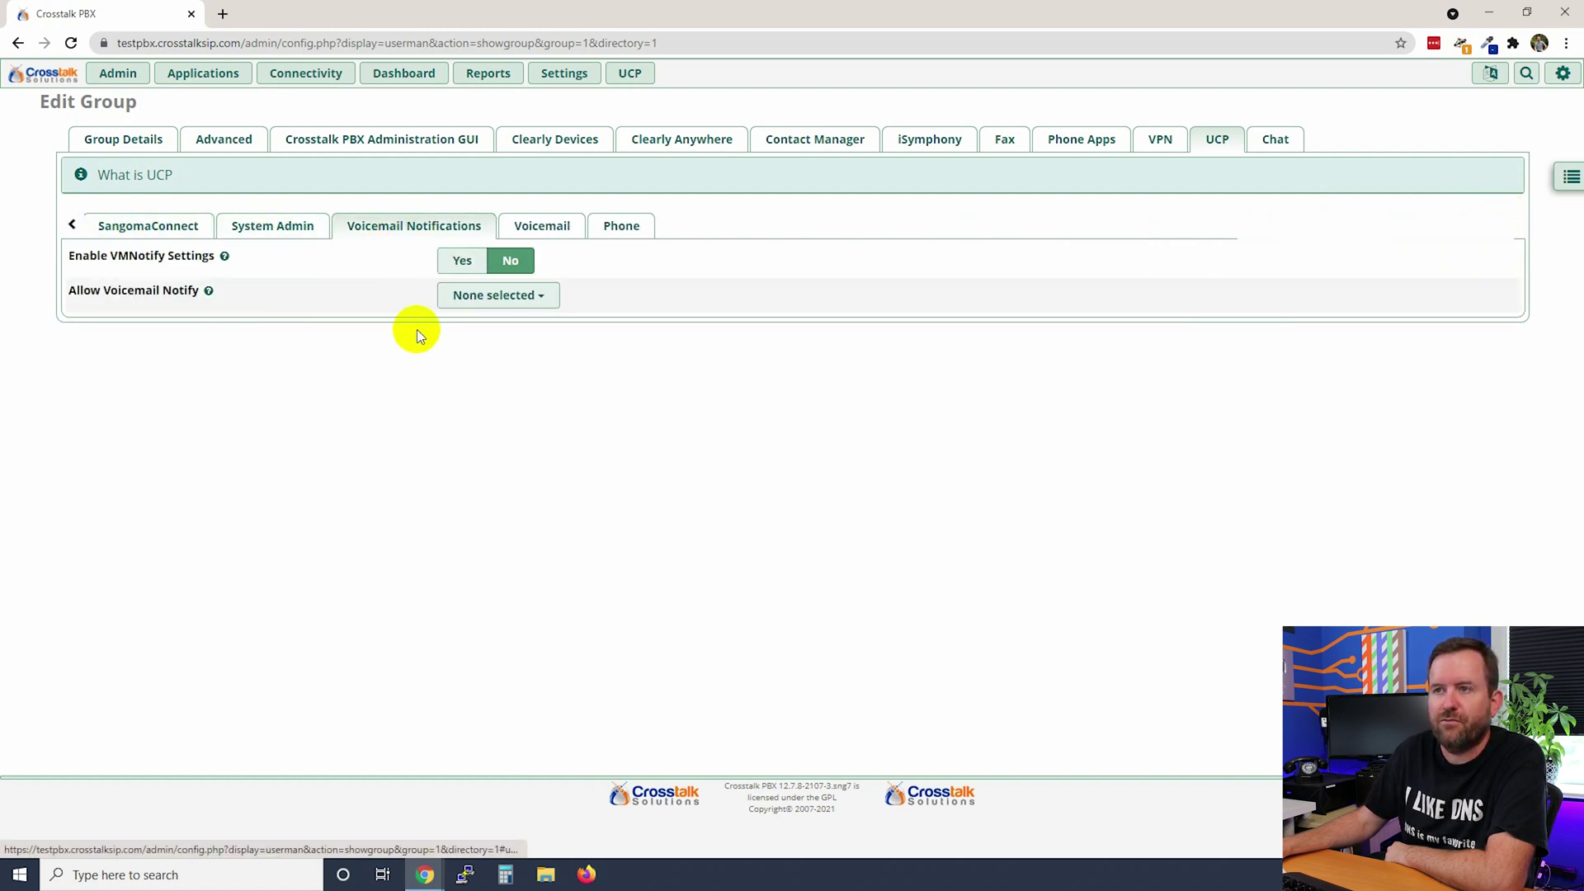
{"action": "left_click", "coordinate": [542, 231]}
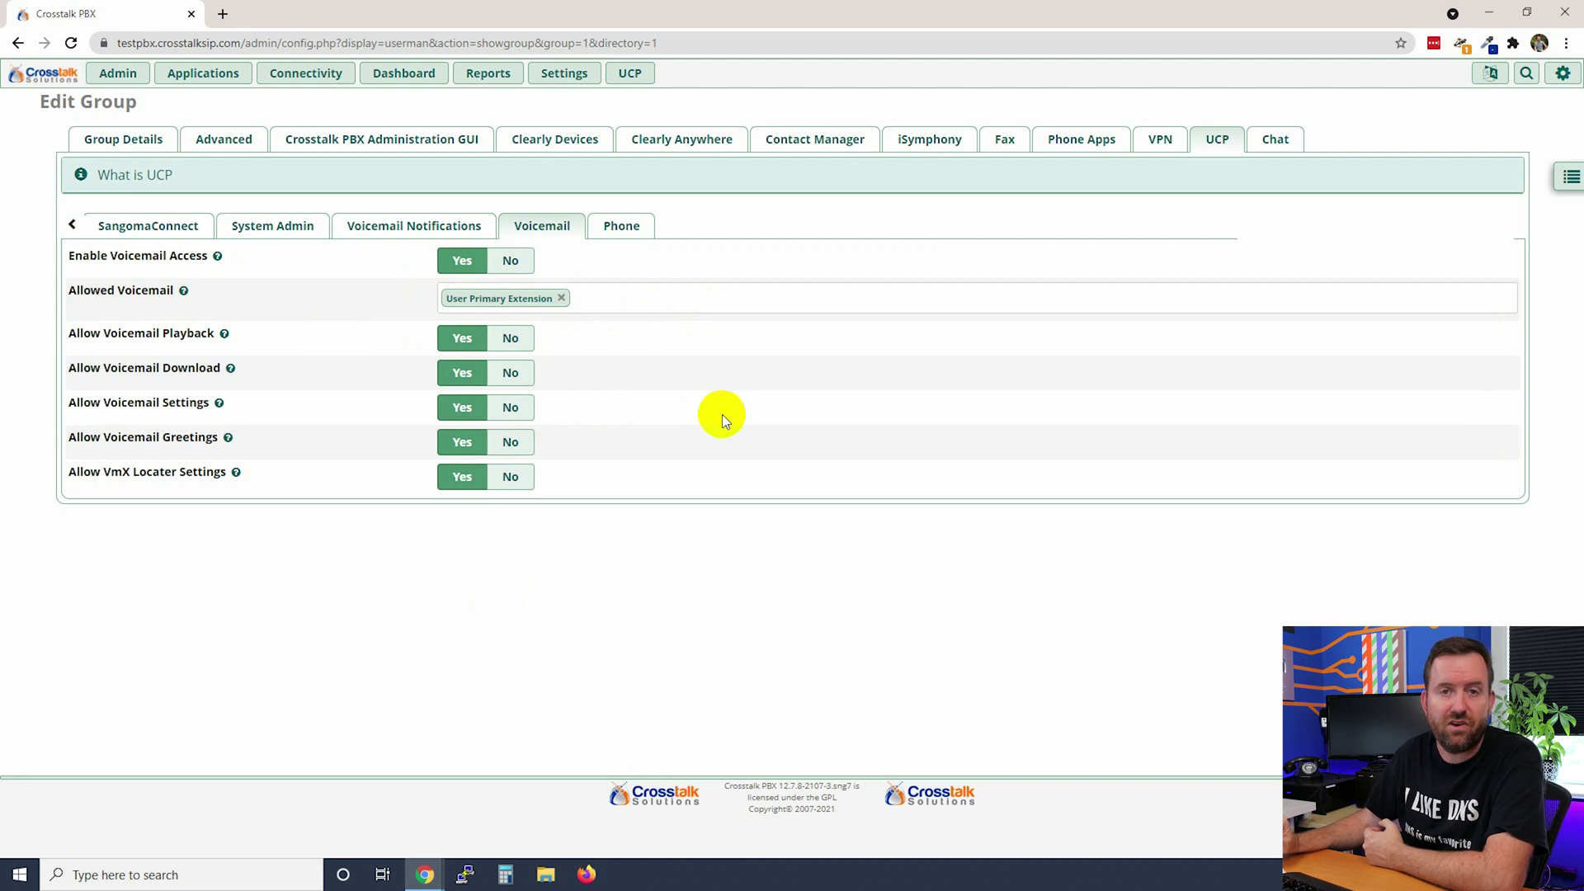
{"action": "left_click", "coordinate": [621, 225]}
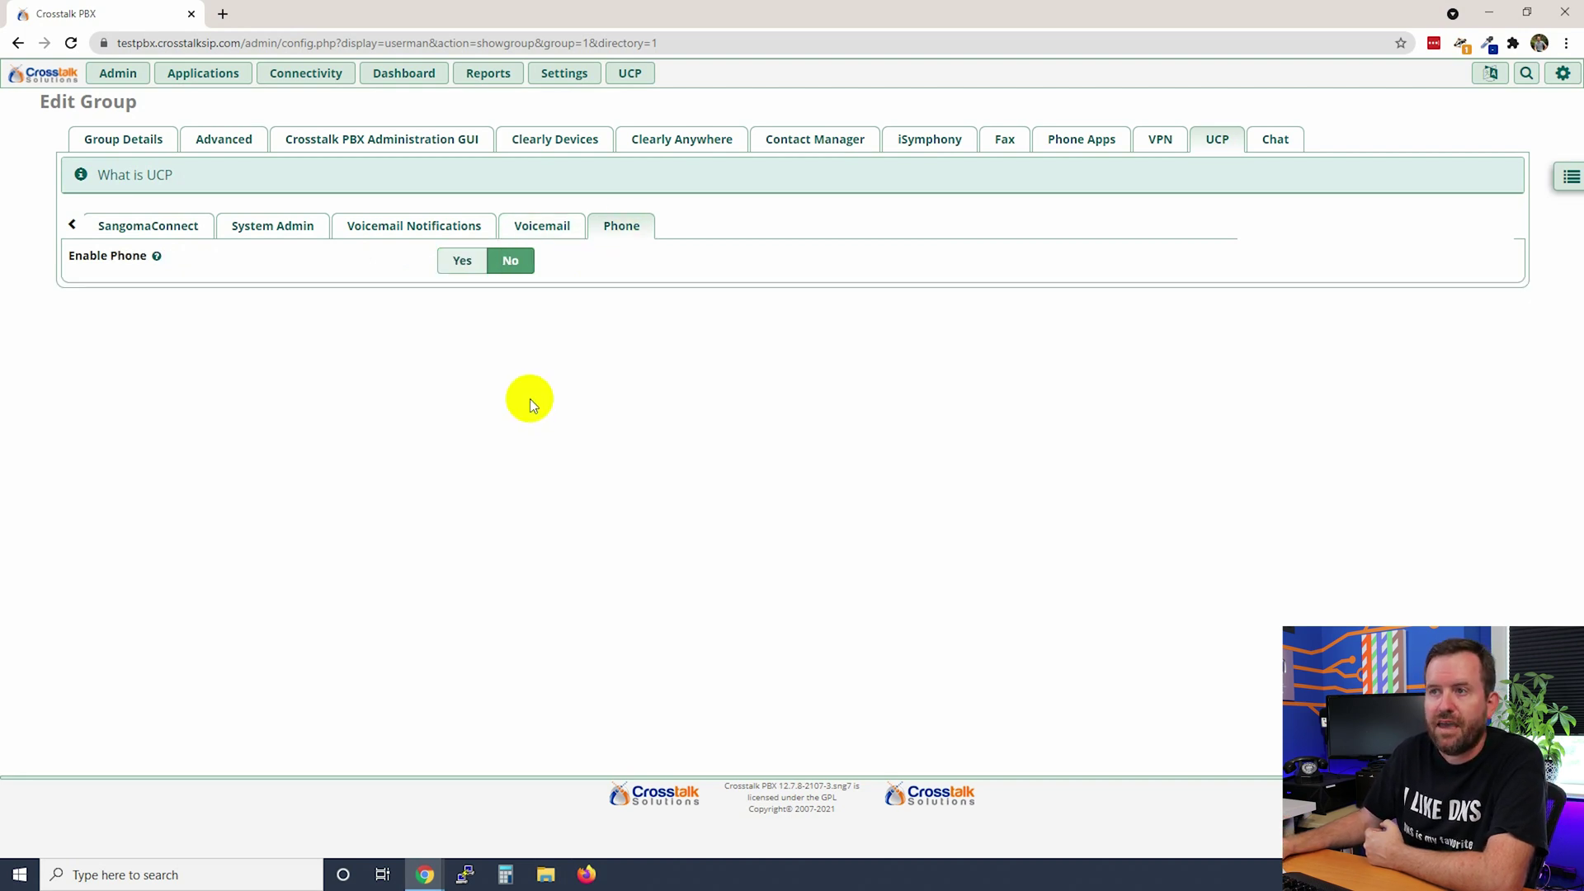
{"action": "mouse_move", "coordinate": [155, 256]}
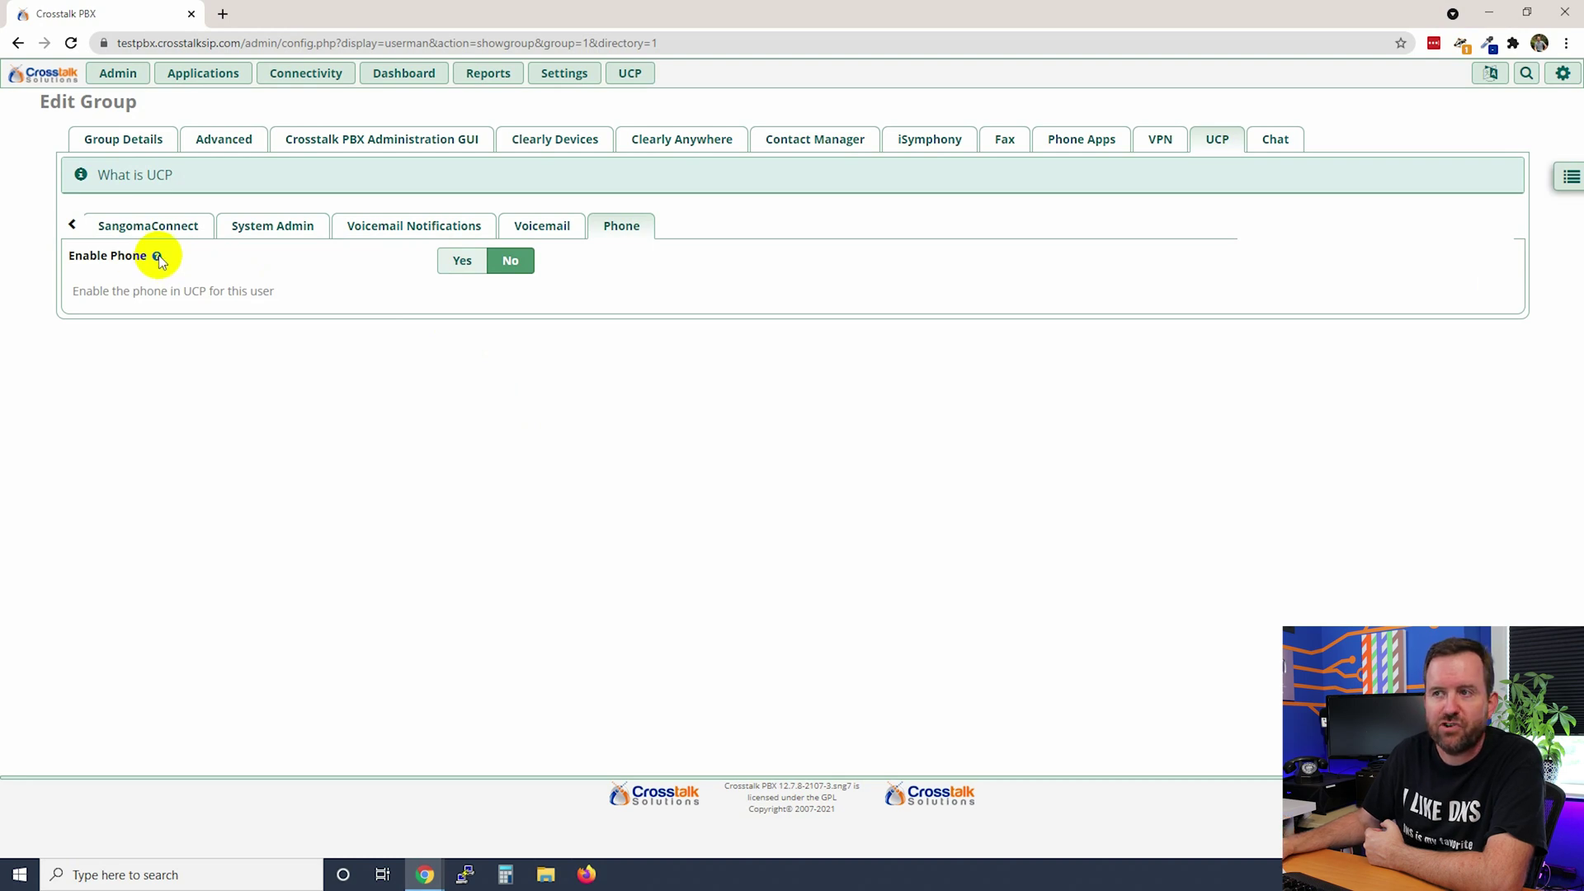
{"action": "left_click", "coordinate": [460, 260]}
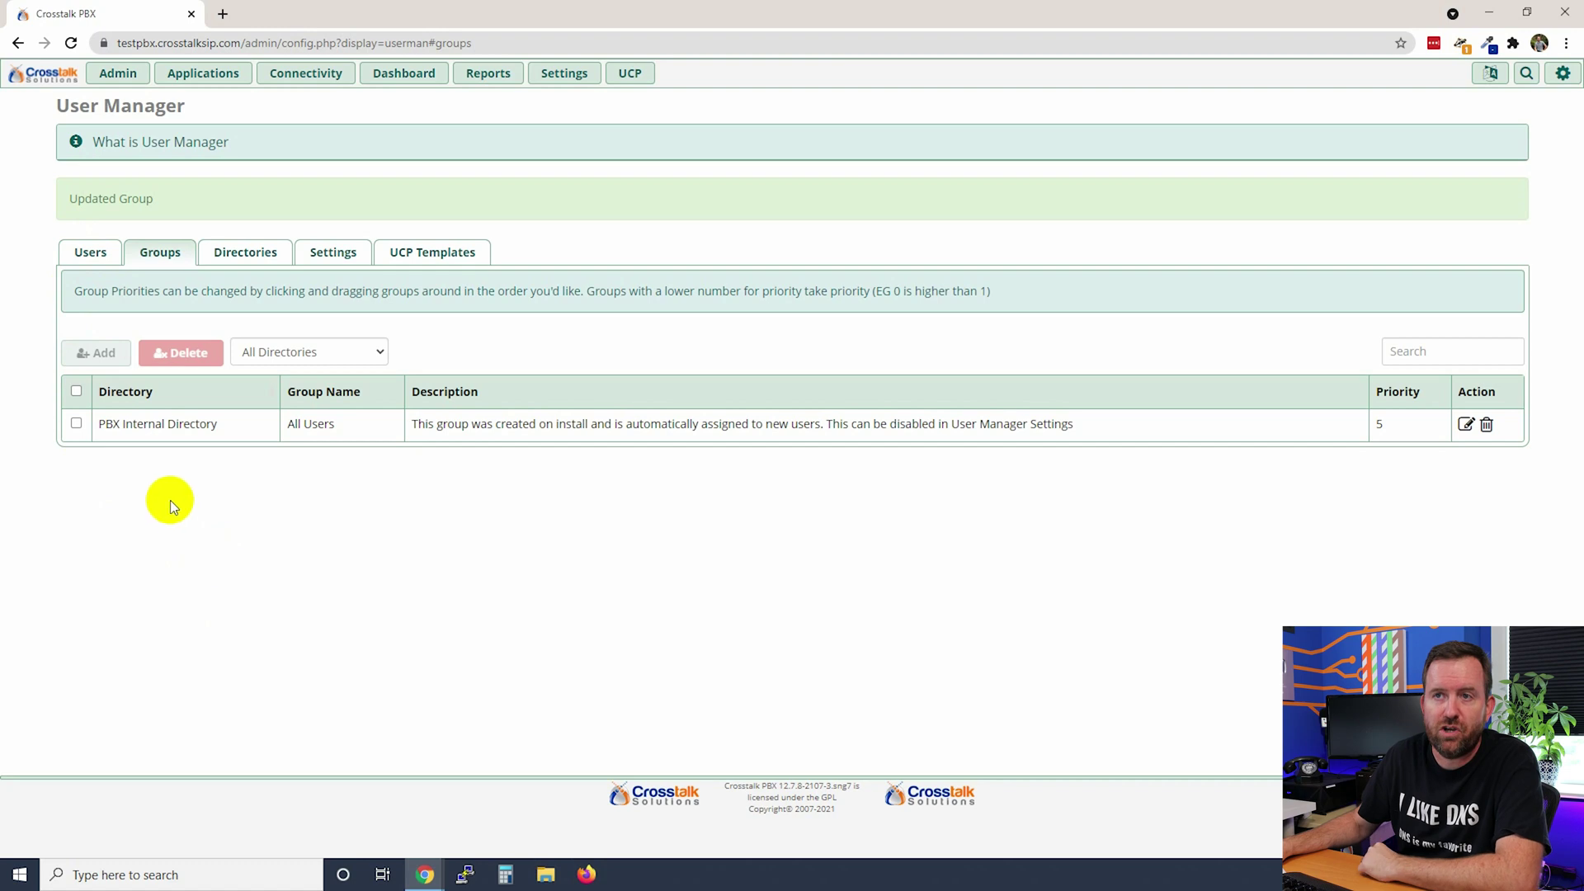
Step: Open user 200 from the Users list and start on its first name in User Details
{"action": "left_click", "coordinate": [86, 253]}
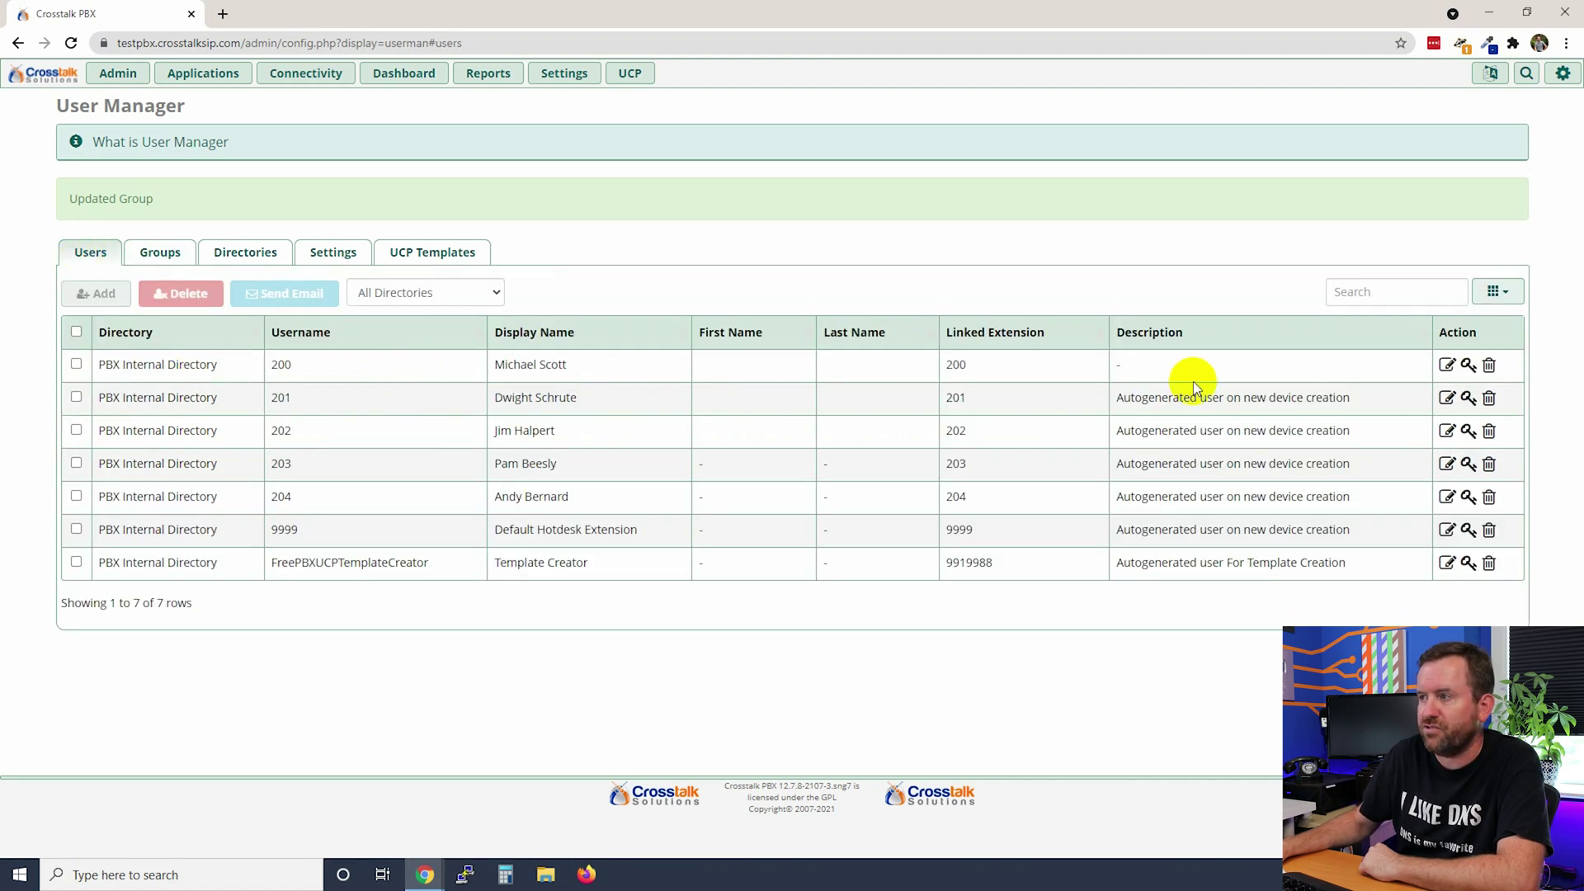
{"action": "left_click", "coordinate": [1446, 365]}
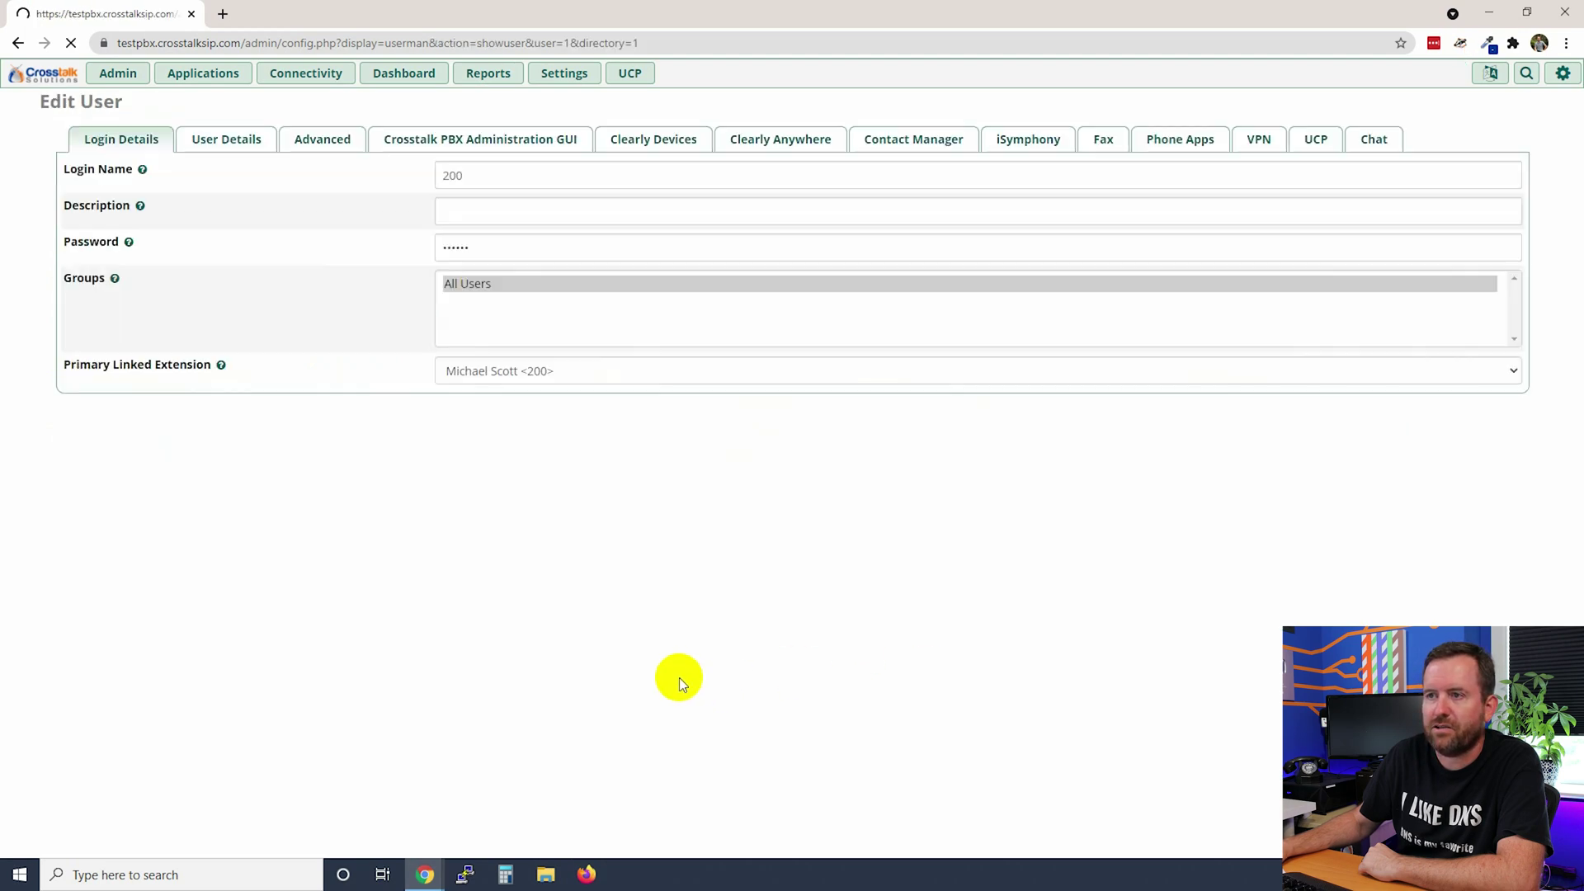
{"action": "left_click", "coordinate": [211, 142]}
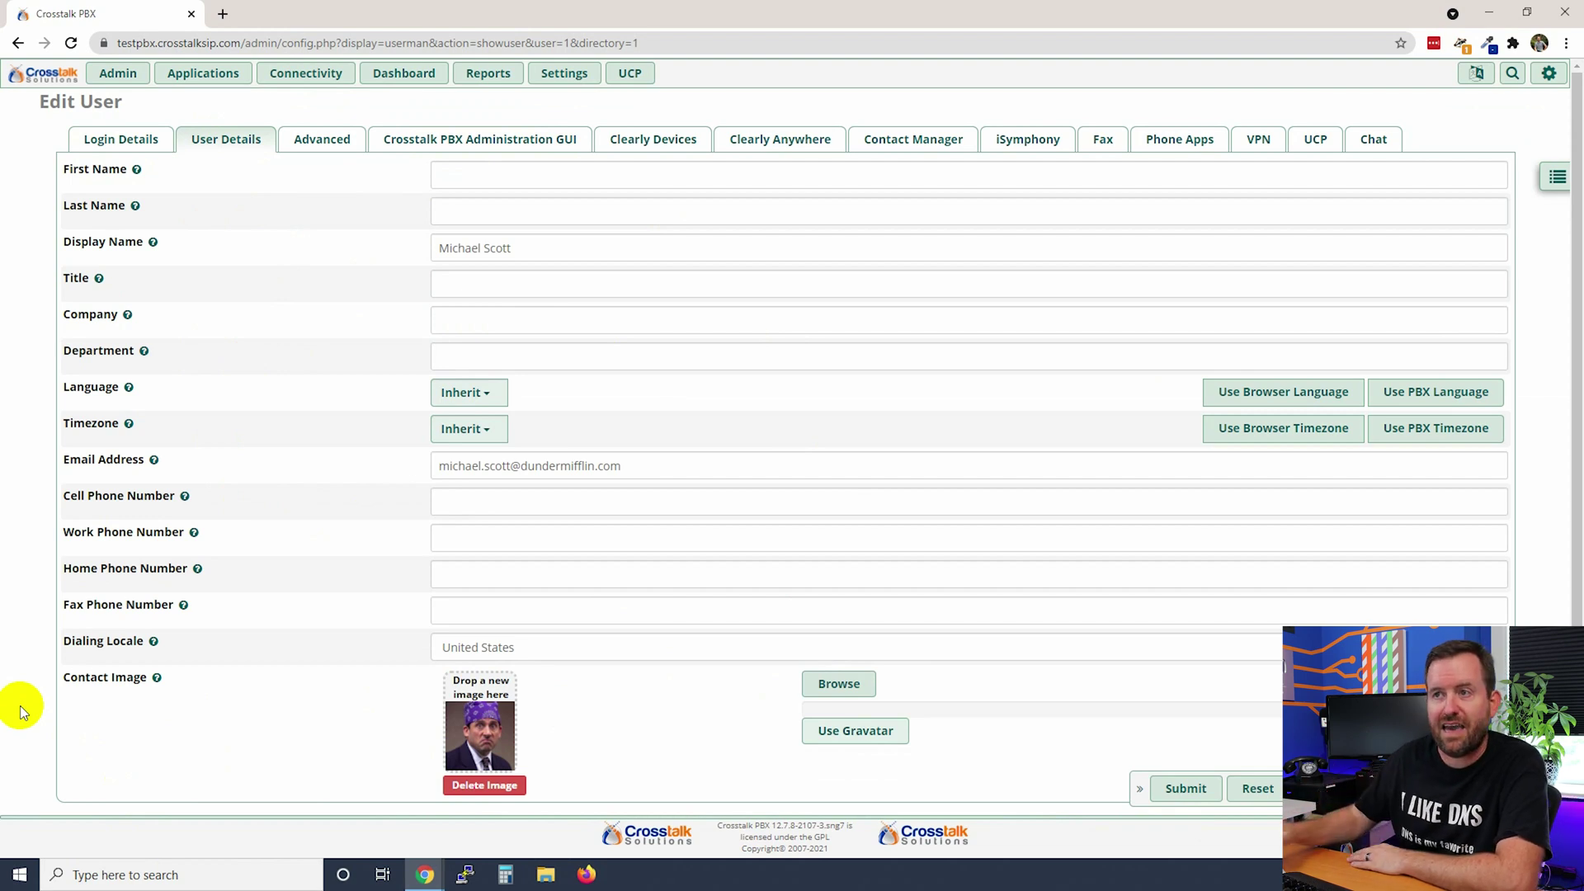
{"action": "left_click", "coordinate": [518, 752]}
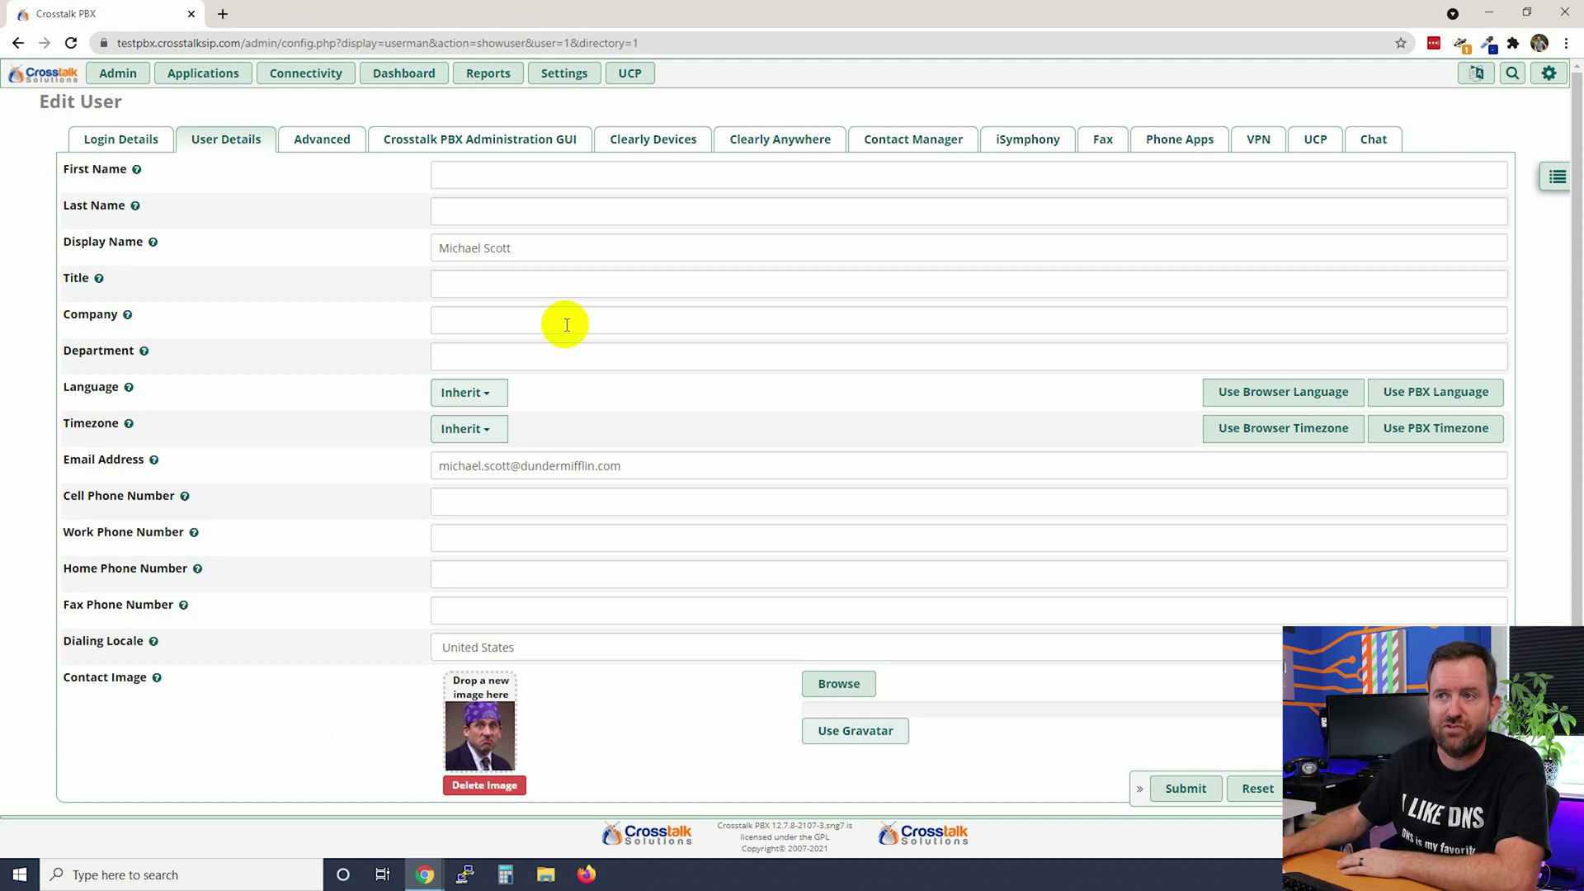
{"action": "left_click", "coordinate": [513, 178]}
Step: Enter the user's first and last name, title Regional Director and company Dunder Mifflin
{"action": "type", "text": "Micha"}
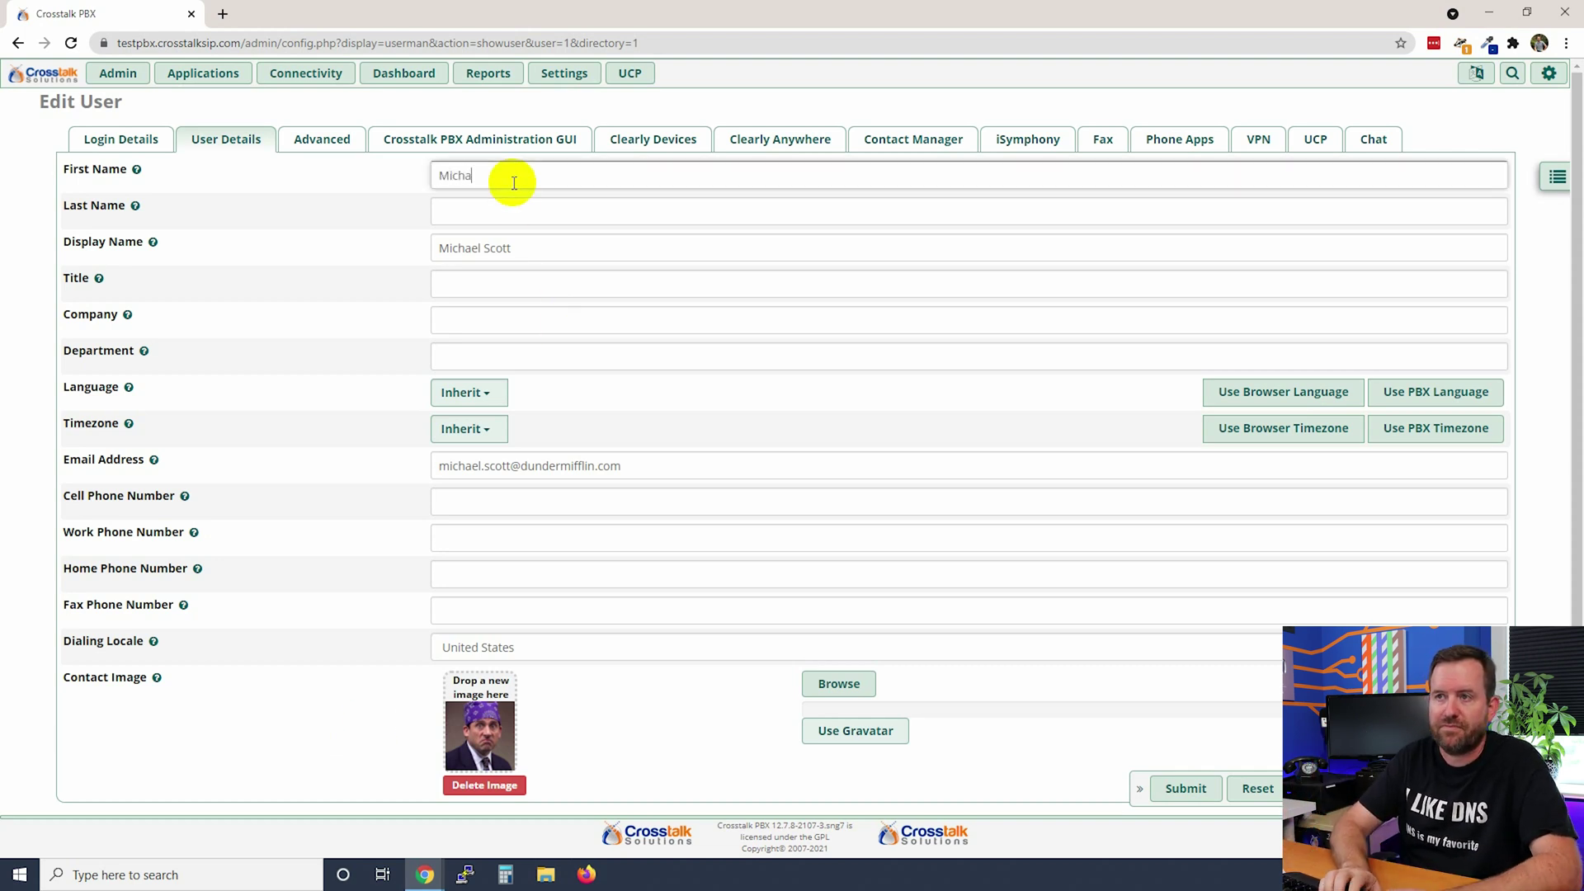
{"action": "type", "text": "el"}
{"action": "key", "text": "Tab"}
{"action": "type", "text": "Scott"}
{"action": "key", "text": "Tab"}
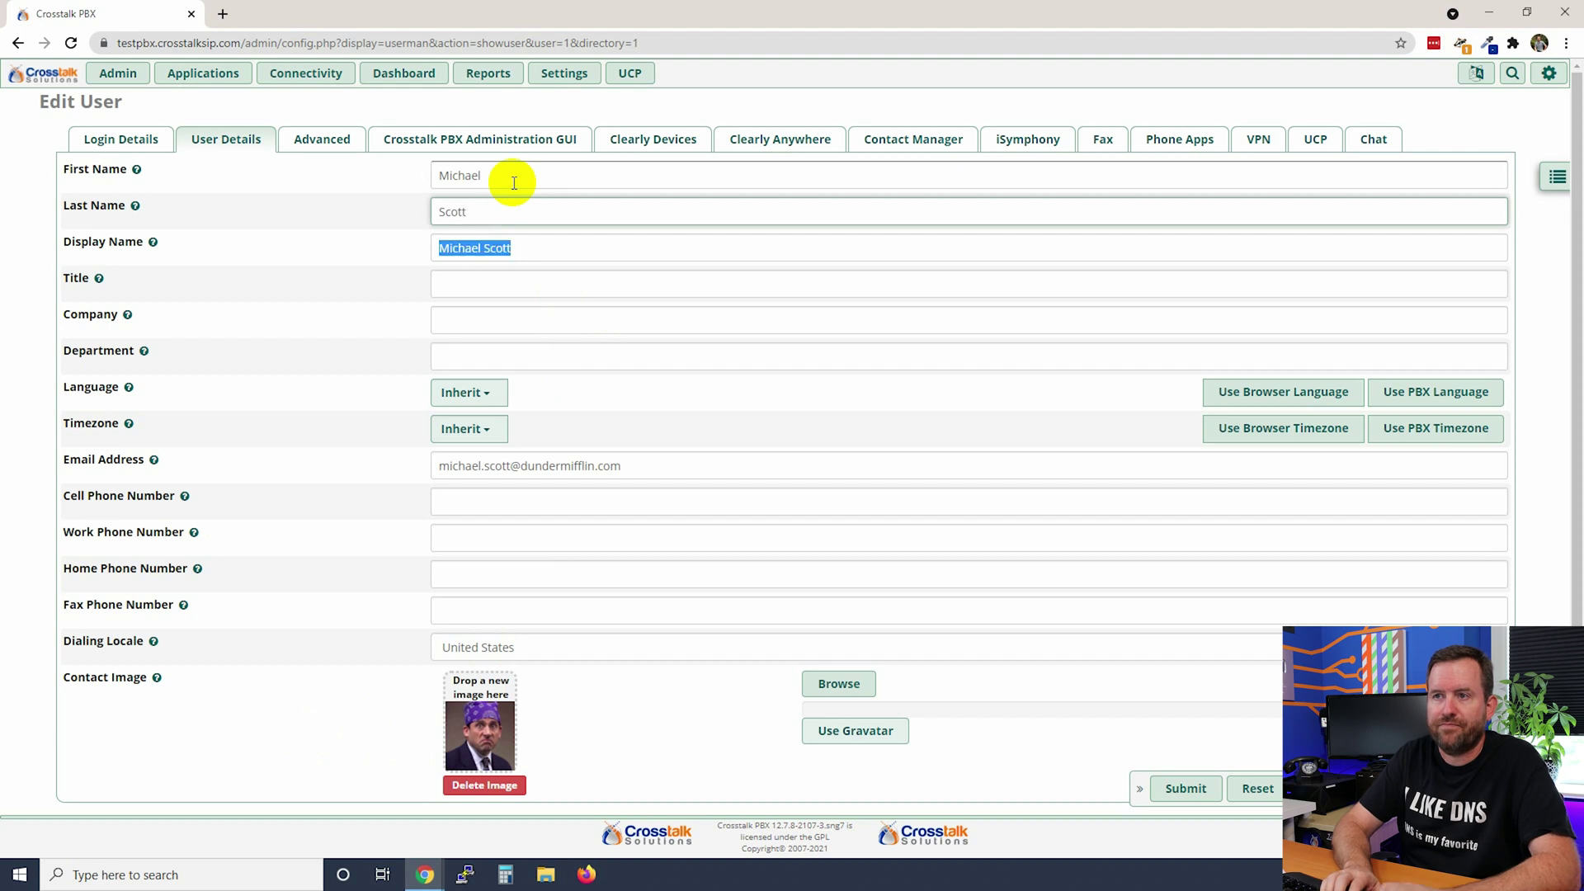
{"action": "key", "text": "Tab"}
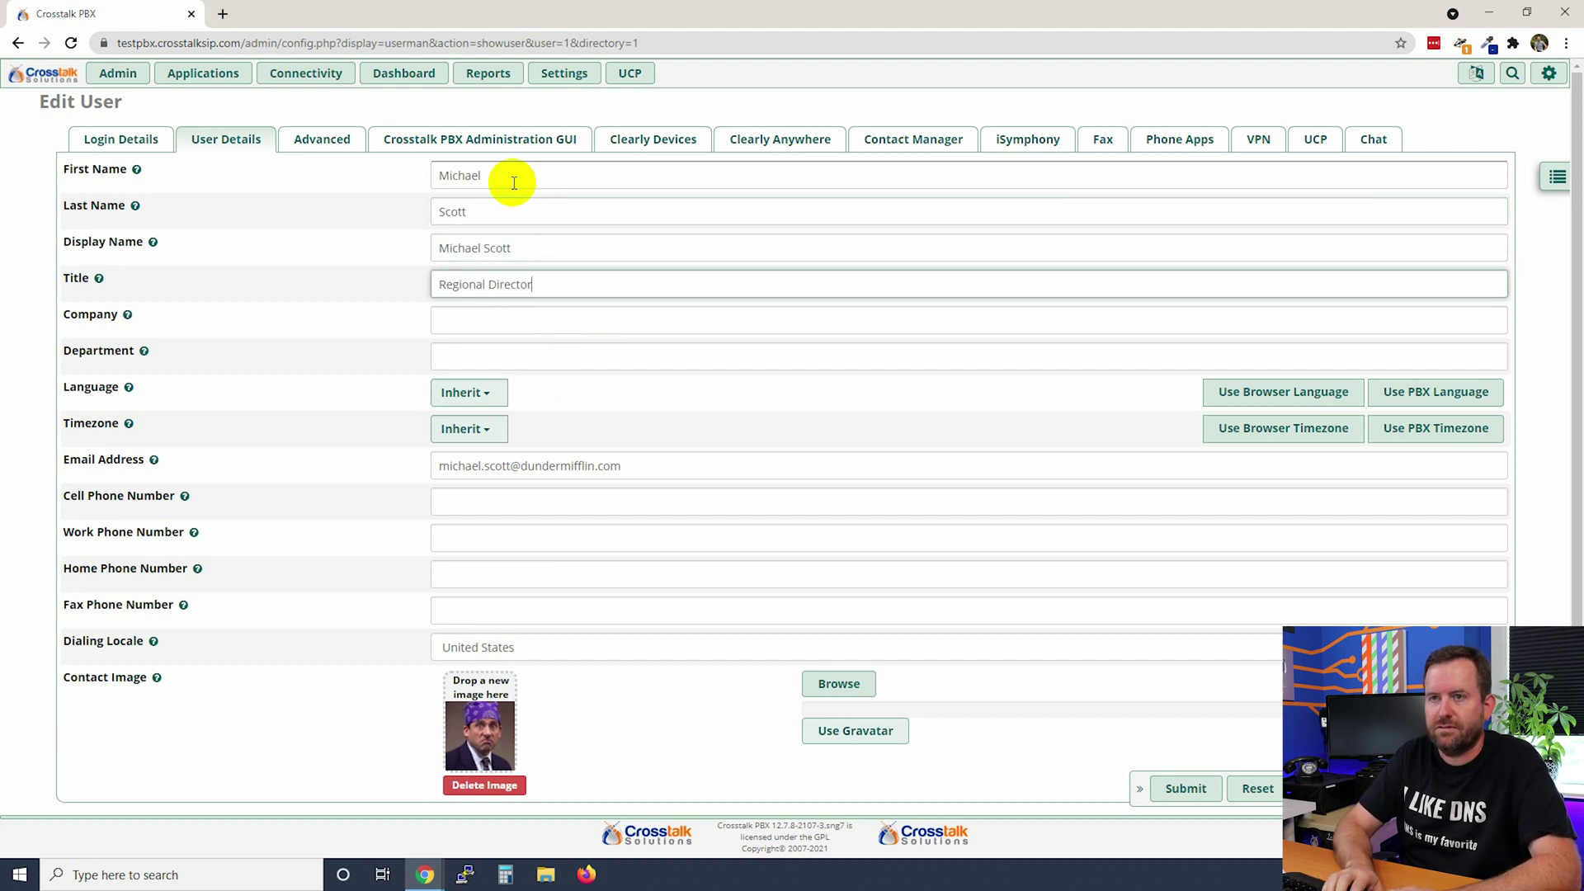
{"action": "key", "text": "Tab"}
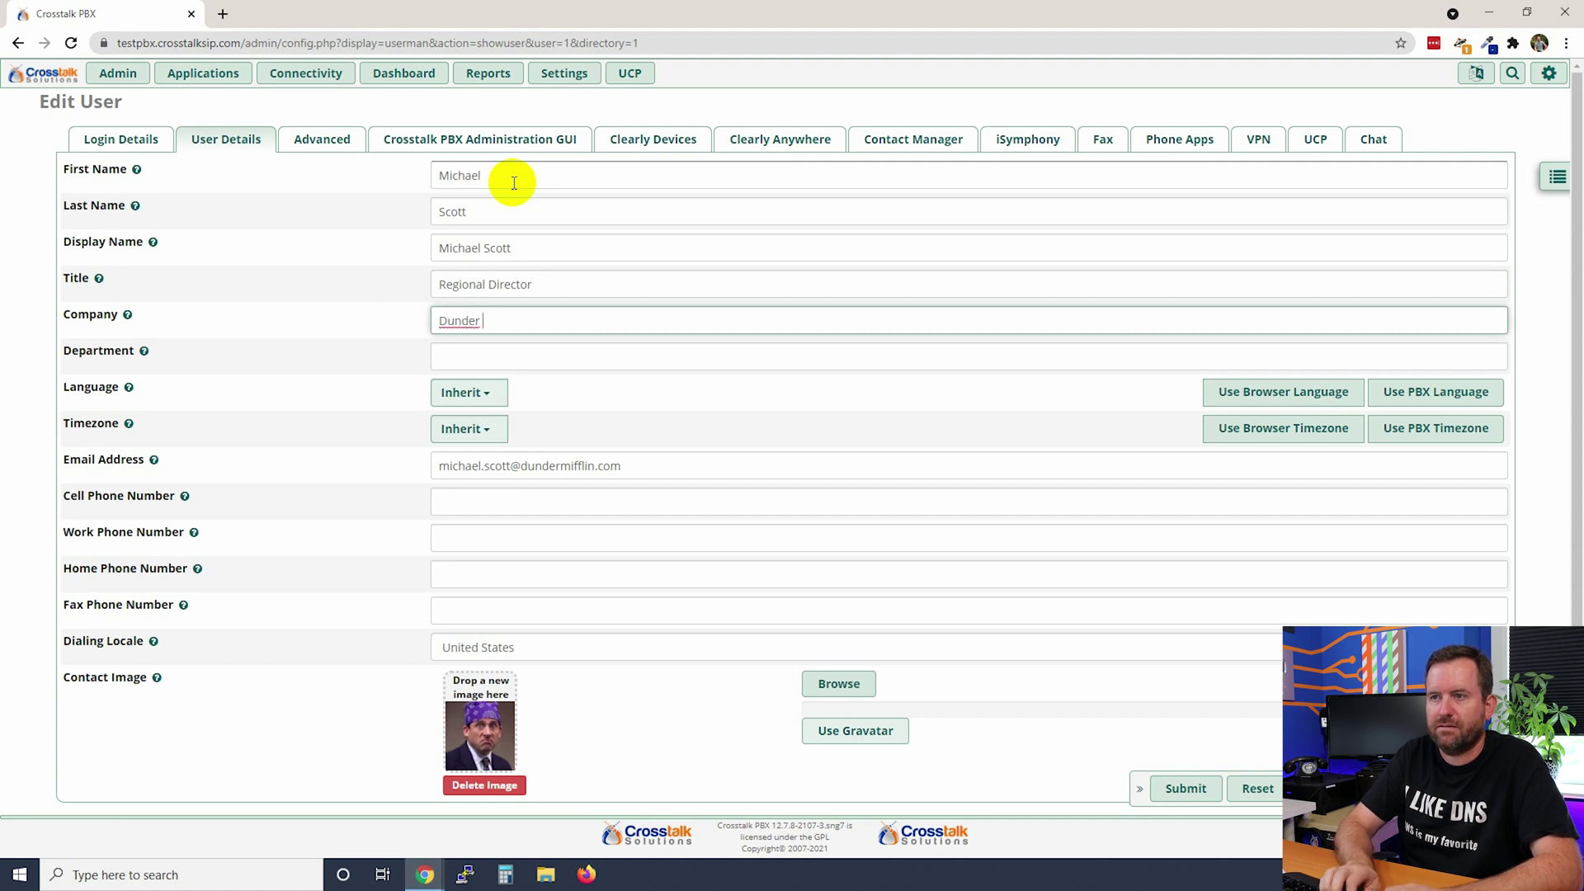
{"action": "key", "text": "Tab"}
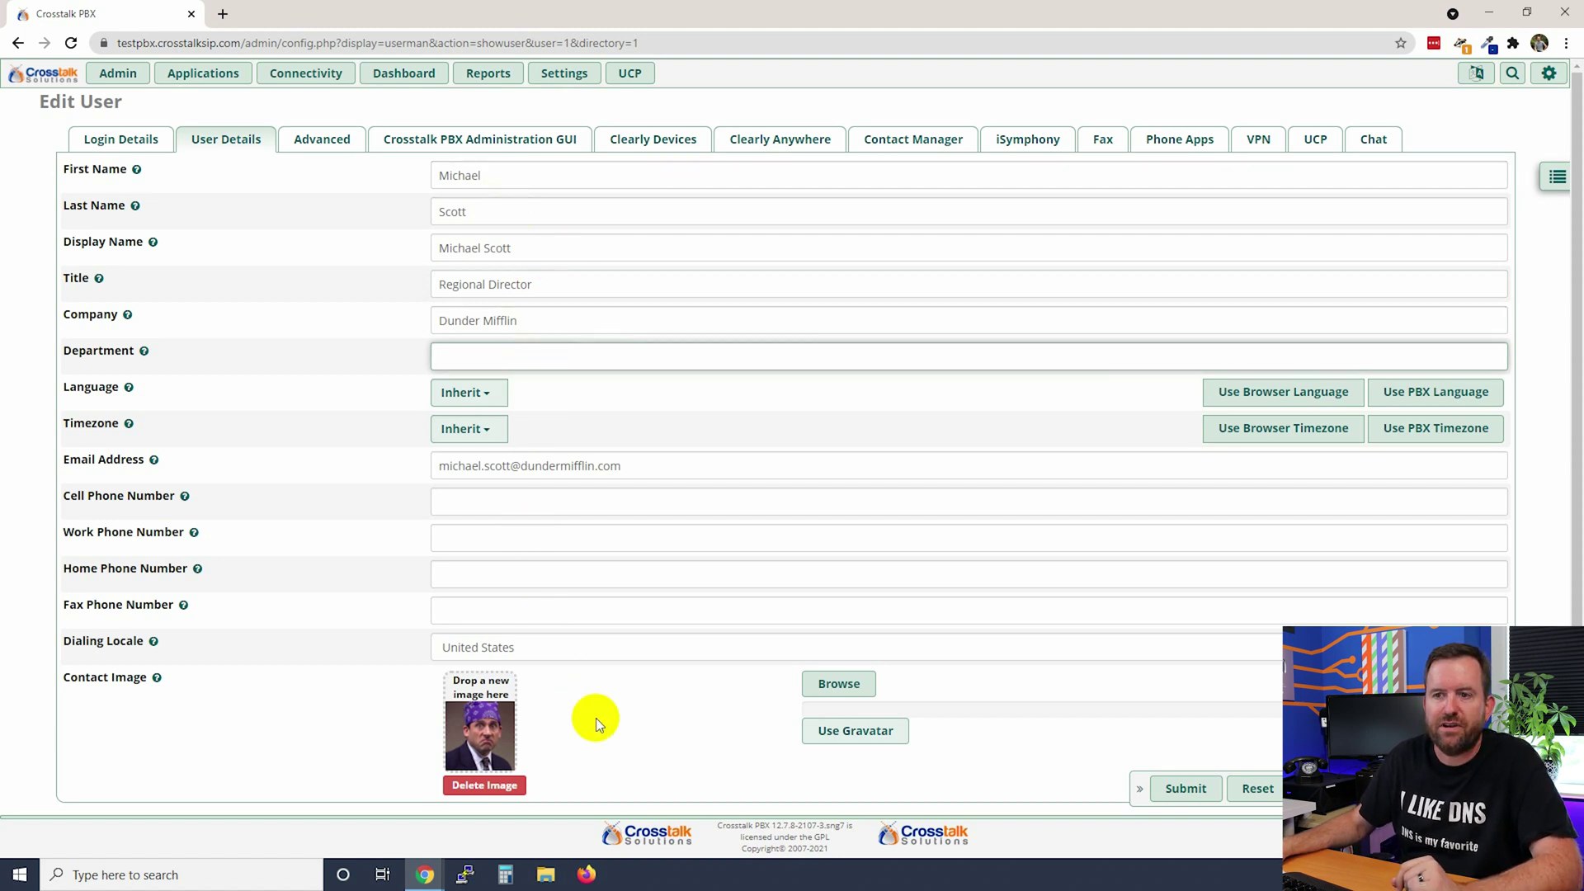
Step: Move through the cell, work and home phone number fields
{"action": "left_click", "coordinate": [489, 498]}
{"action": "left_click", "coordinate": [499, 537]}
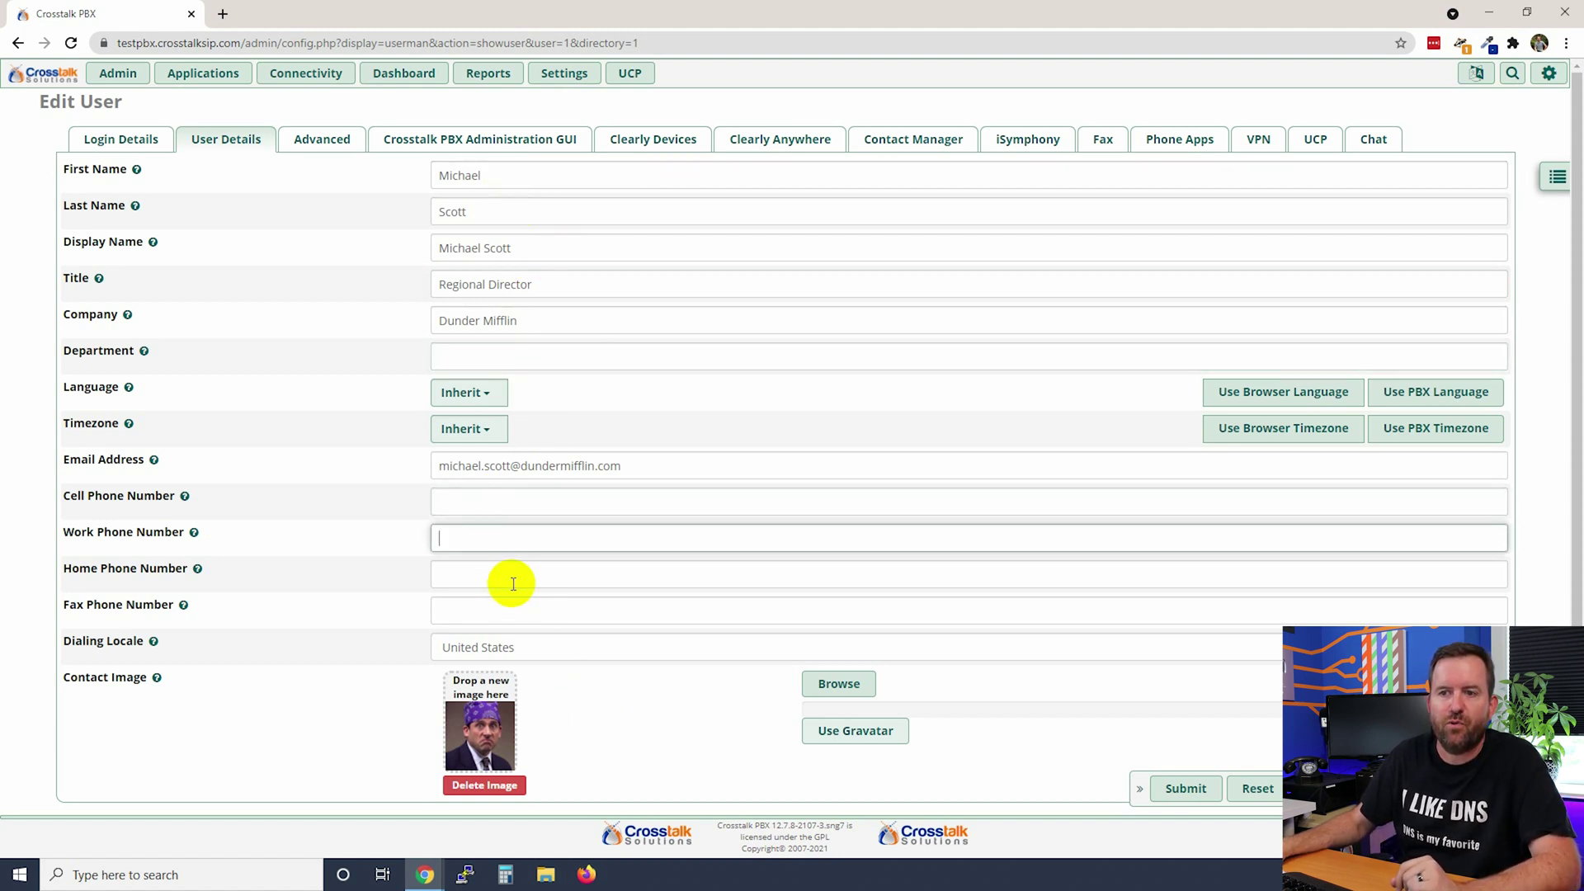
{"action": "left_click", "coordinate": [512, 577]}
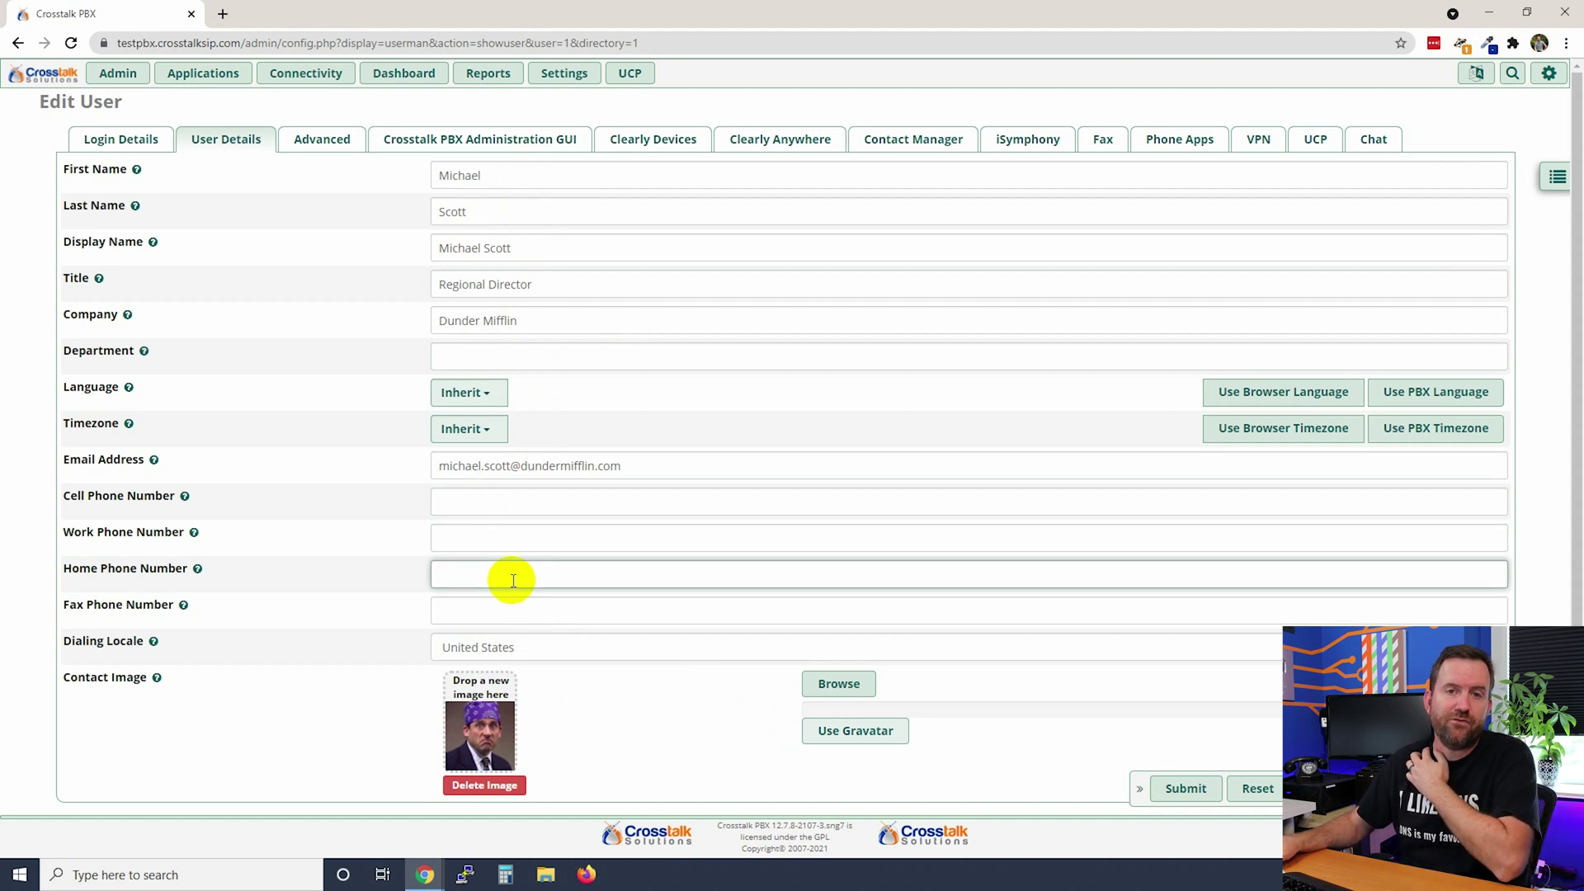